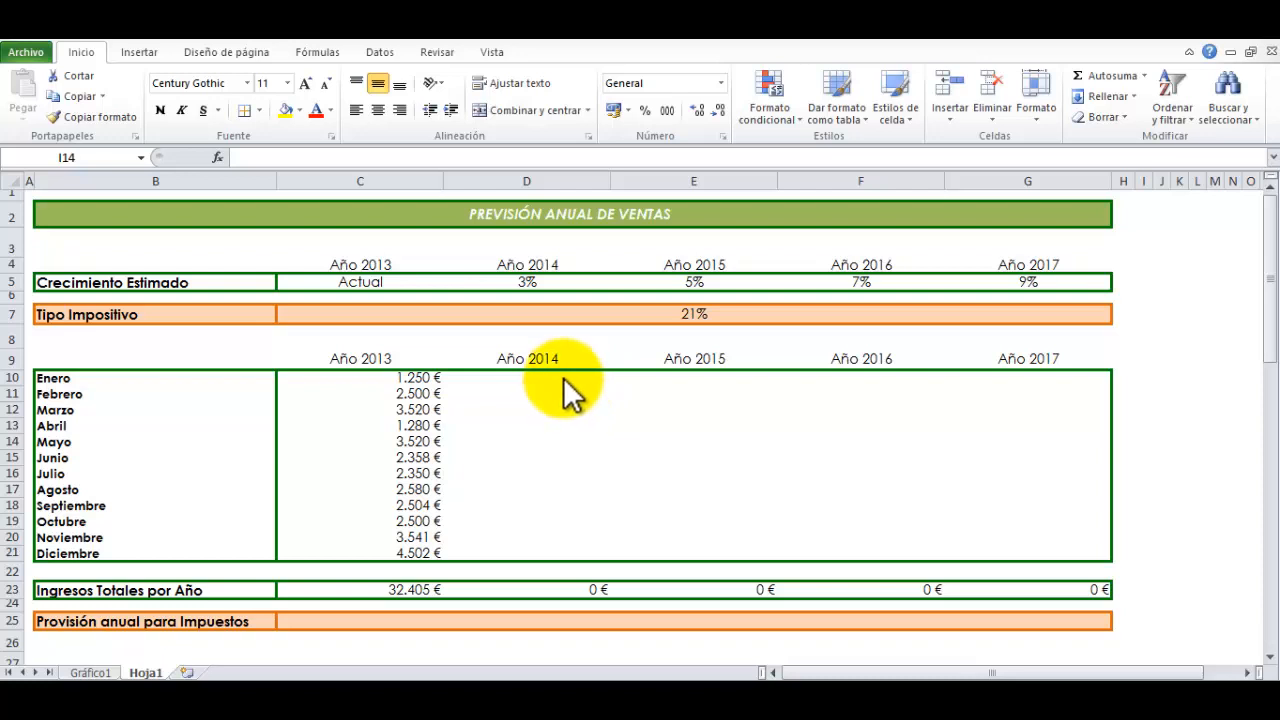
Examine the annual sales forecast's title, the 2013 to 2017 year columns and the estimated growth percentages in row 5
left_click(432, 214)
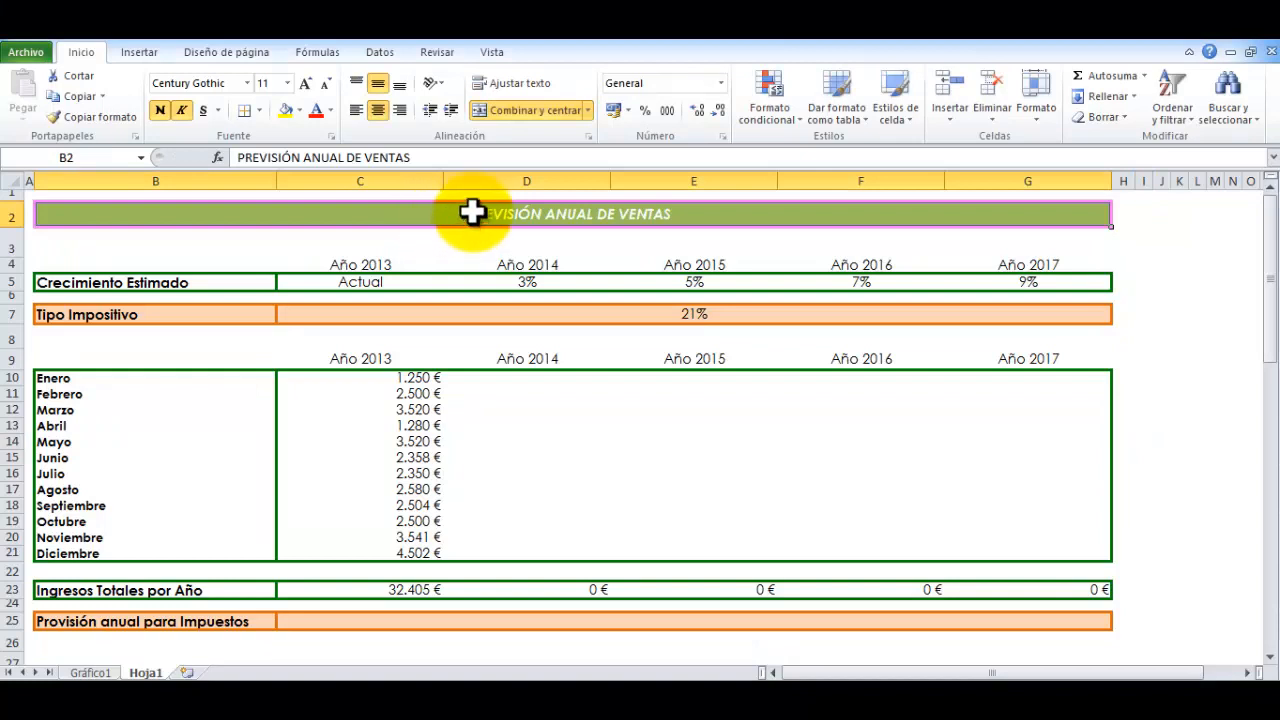
left_click(410, 180)
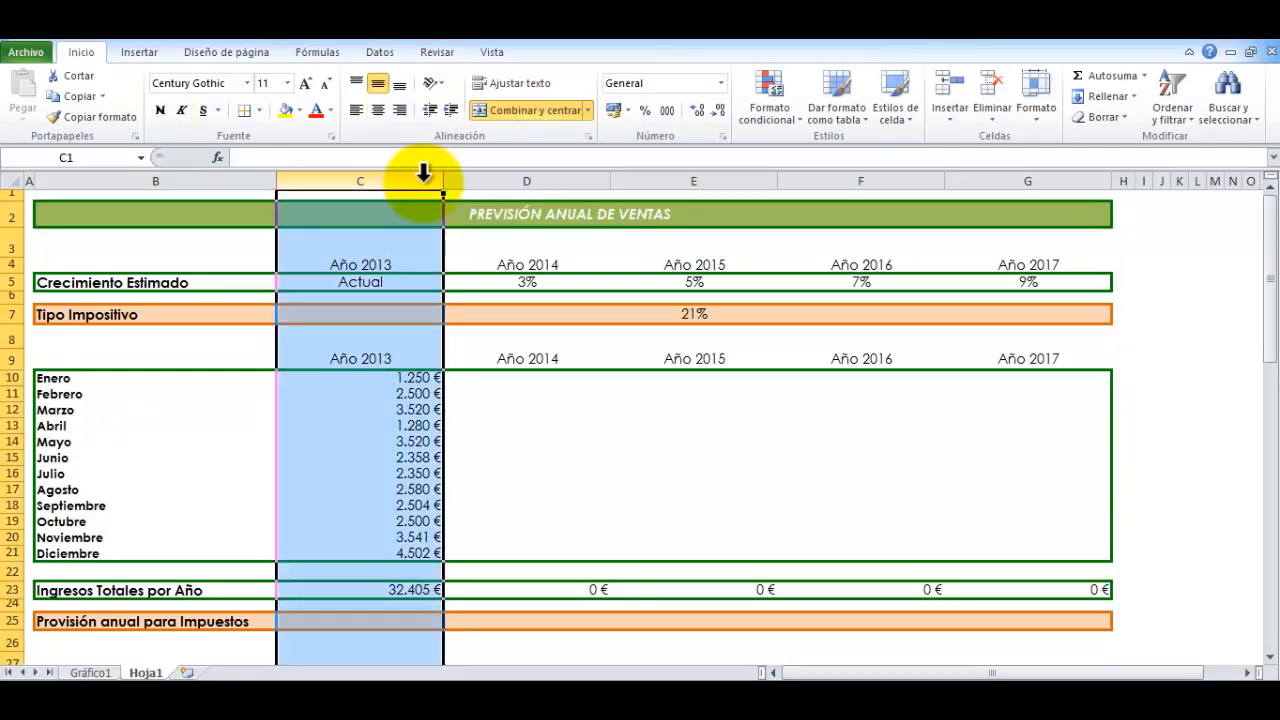
left_click(480, 176)
left_click_drag(565, 175, 989, 194)
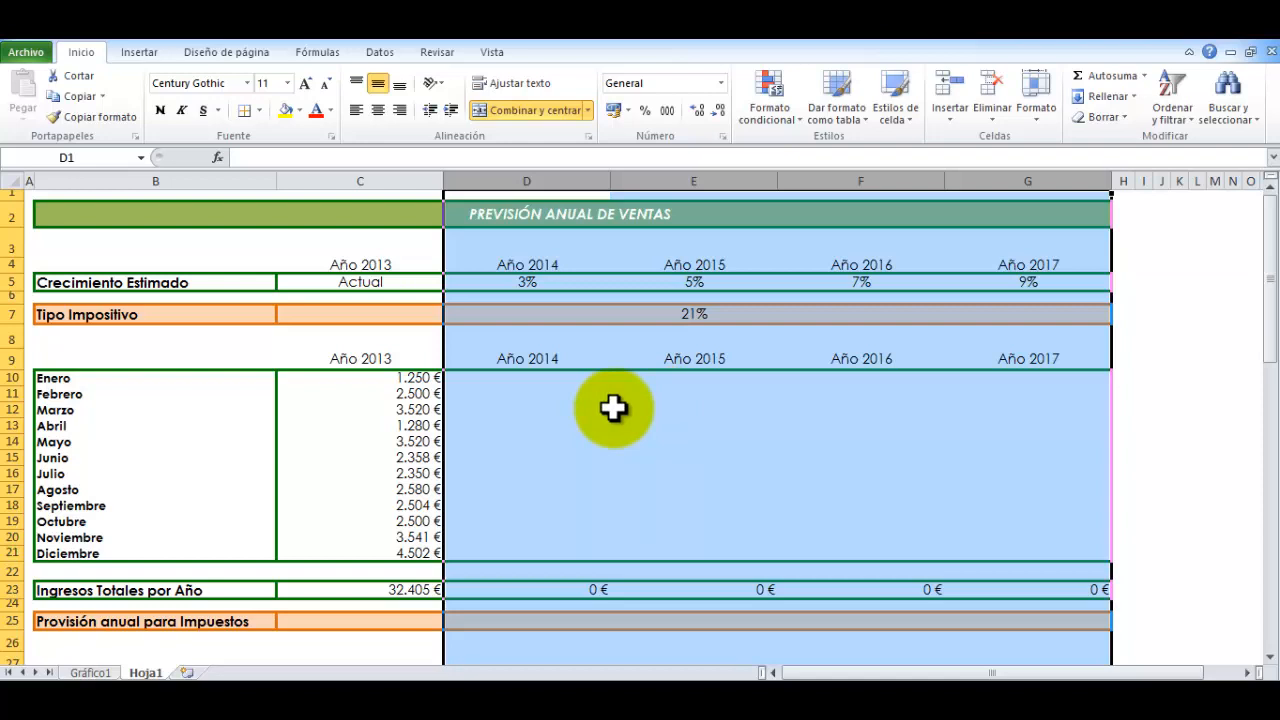
left_click(8, 283)
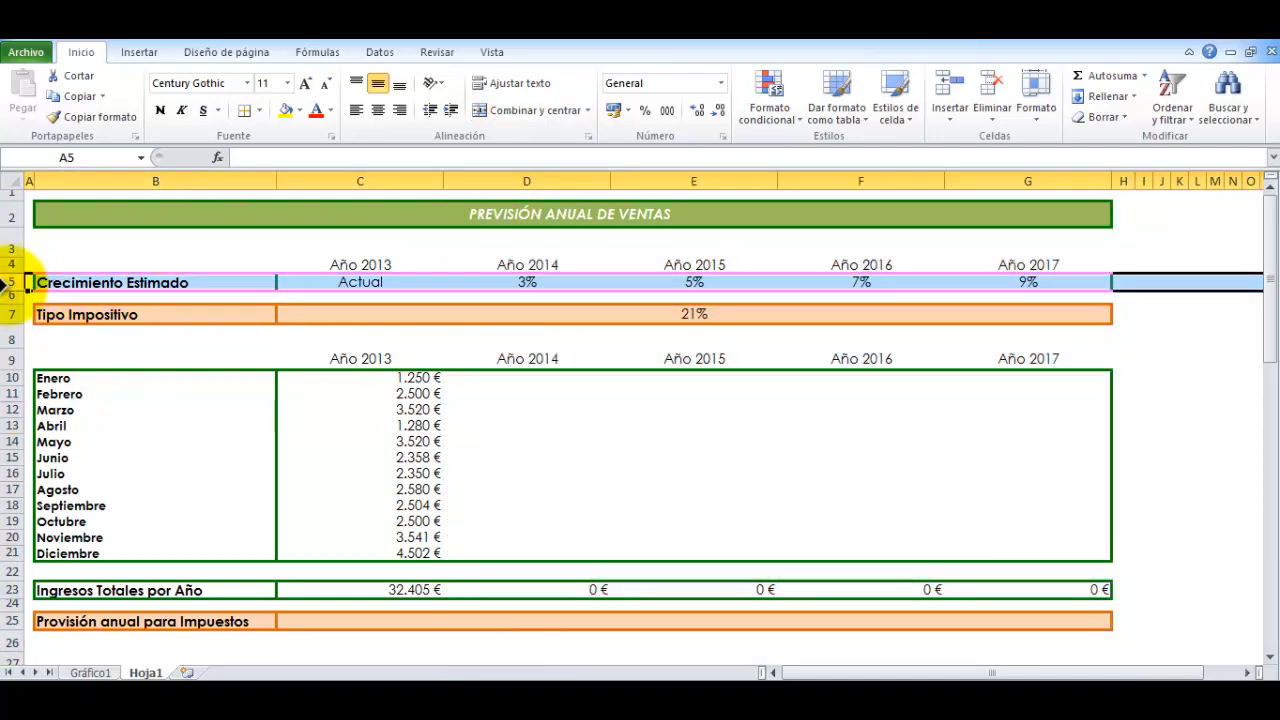
left_click(487, 282)
left_click(668, 288)
left_click(880, 292)
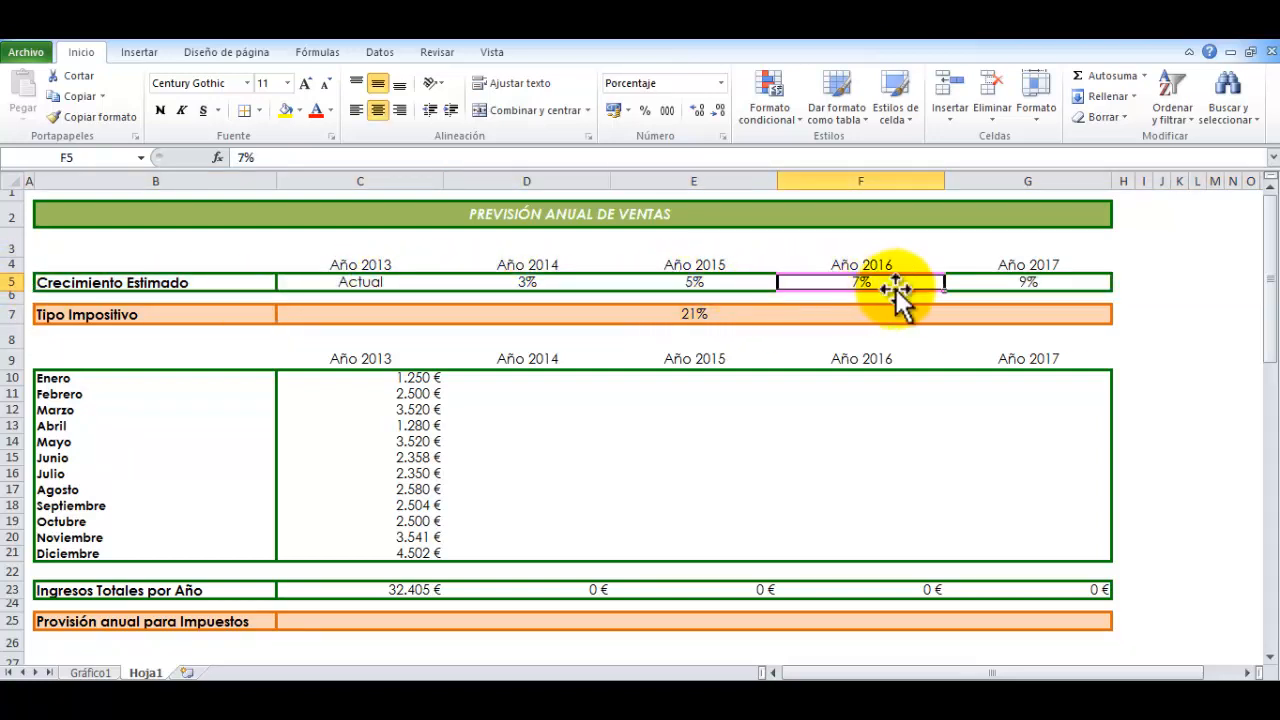
left_click(1011, 286)
left_click_drag(508, 263, 1002, 264)
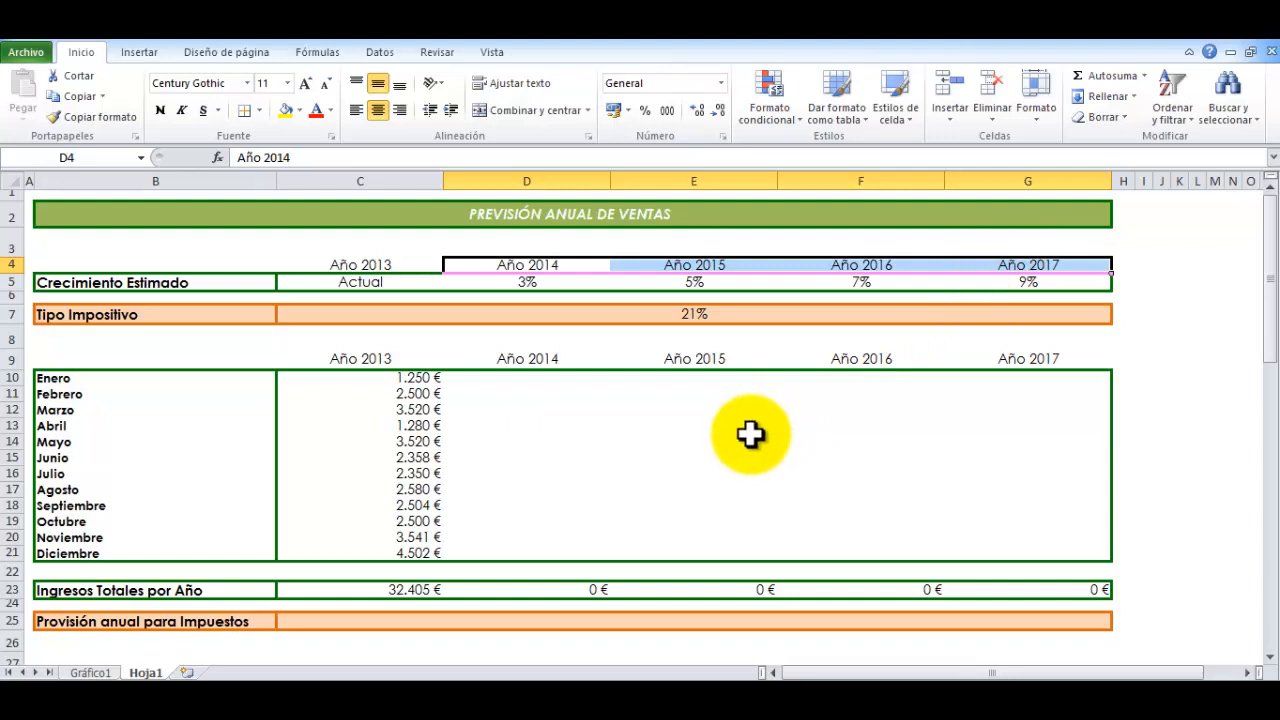
Examine the tax rate in C7, the empty forecast range D10:G21, the 2013 income total and the tax provision row C25:G25
left_click(649, 313)
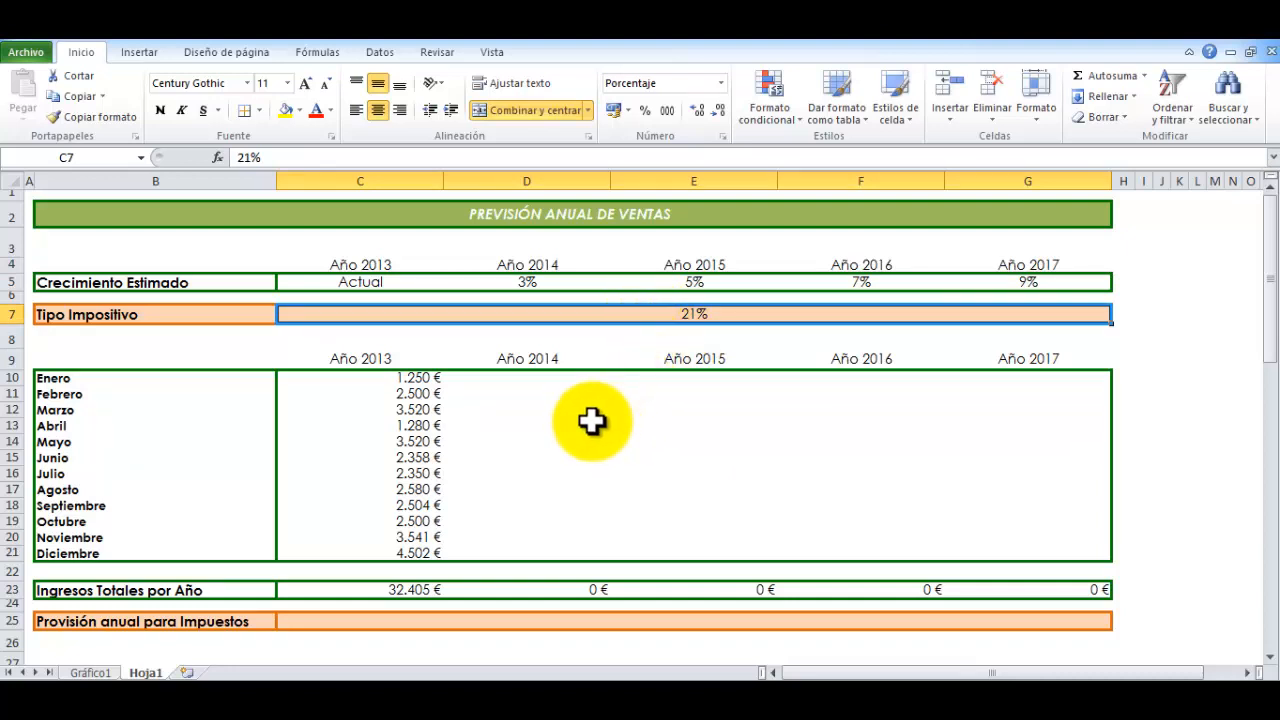
left_click_drag(494, 380, 1010, 555)
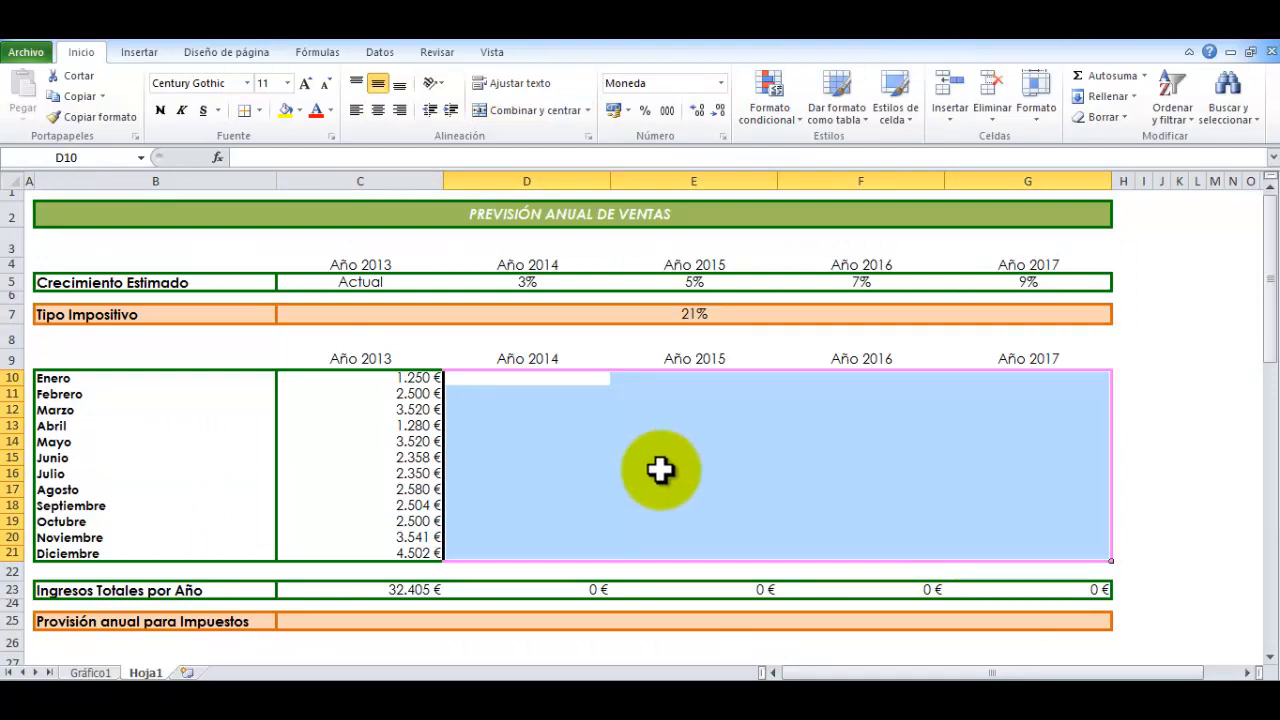
left_click(340, 622)
left_click_drag(340, 622, 997, 621)
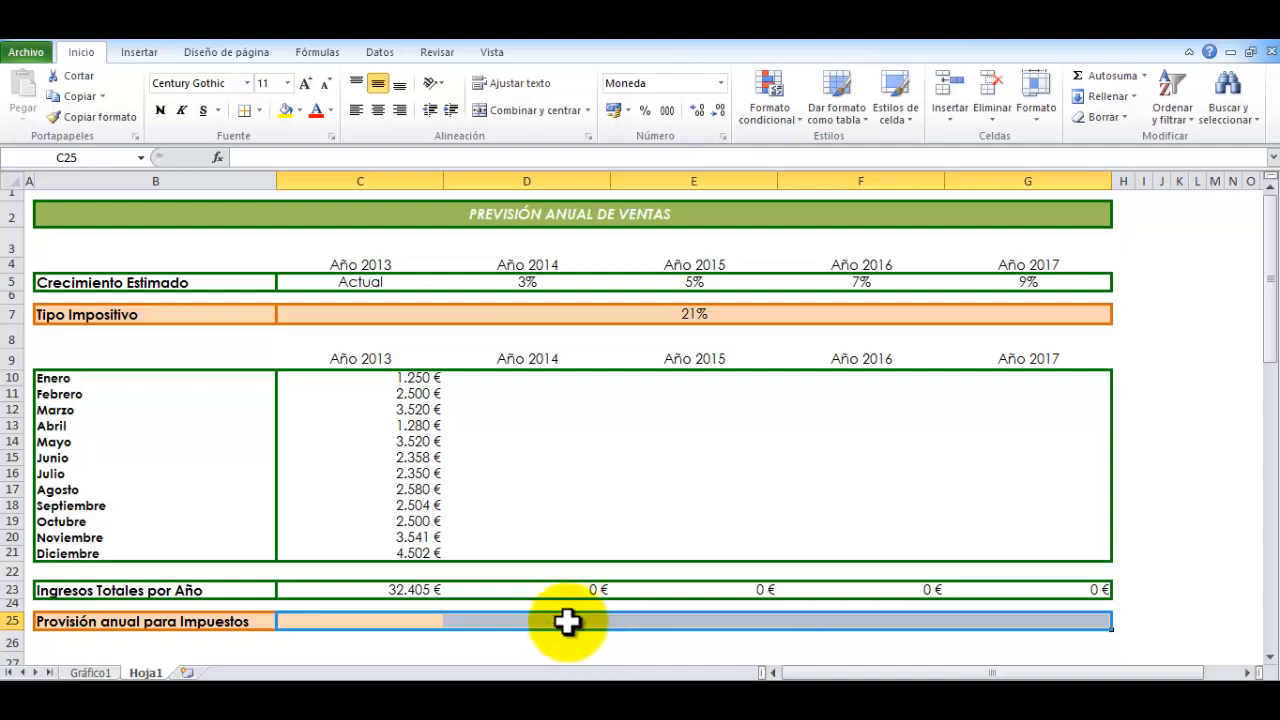
left_click(430, 645)
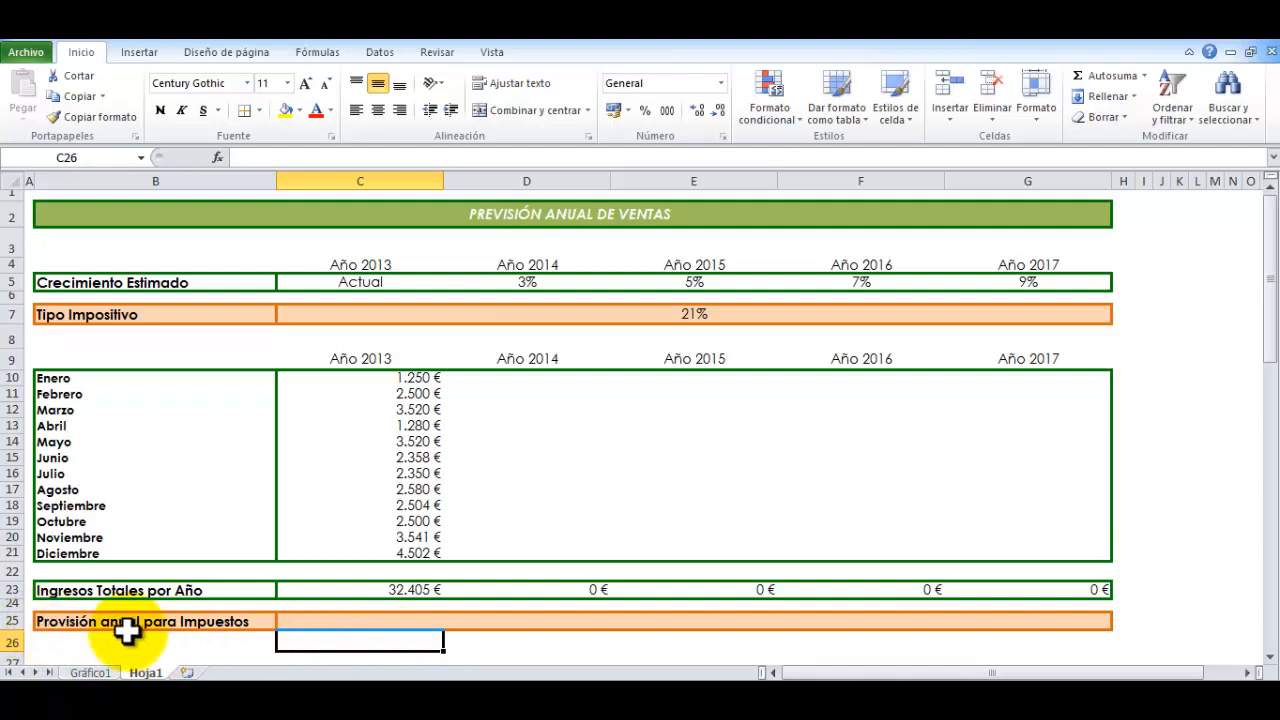
left_click_drag(306, 620, 994, 614)
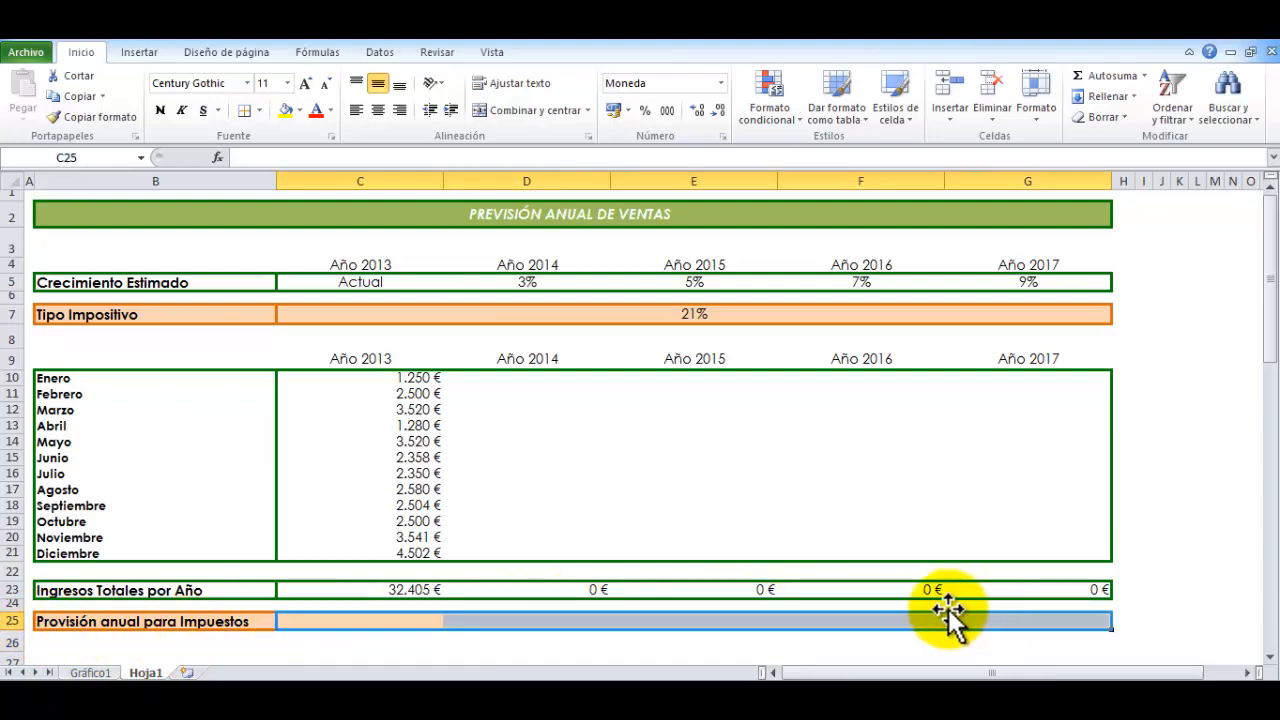
left_click(375, 618)
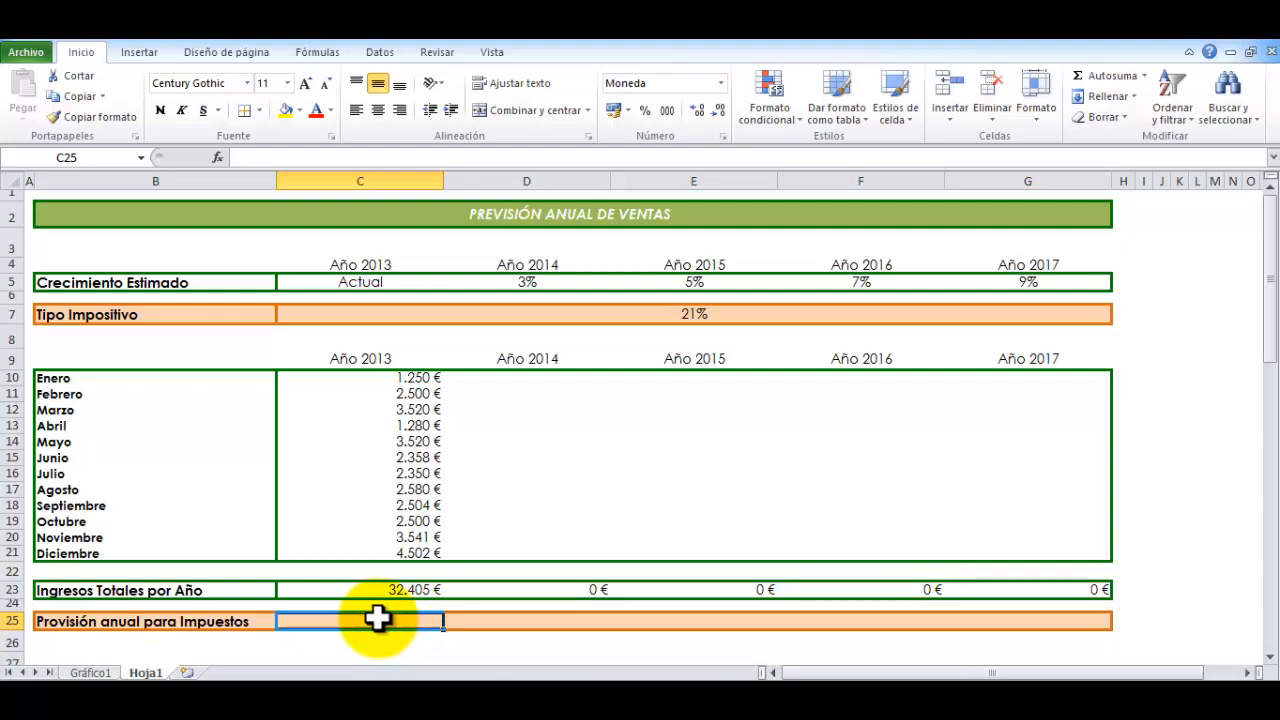
left_click(378, 591)
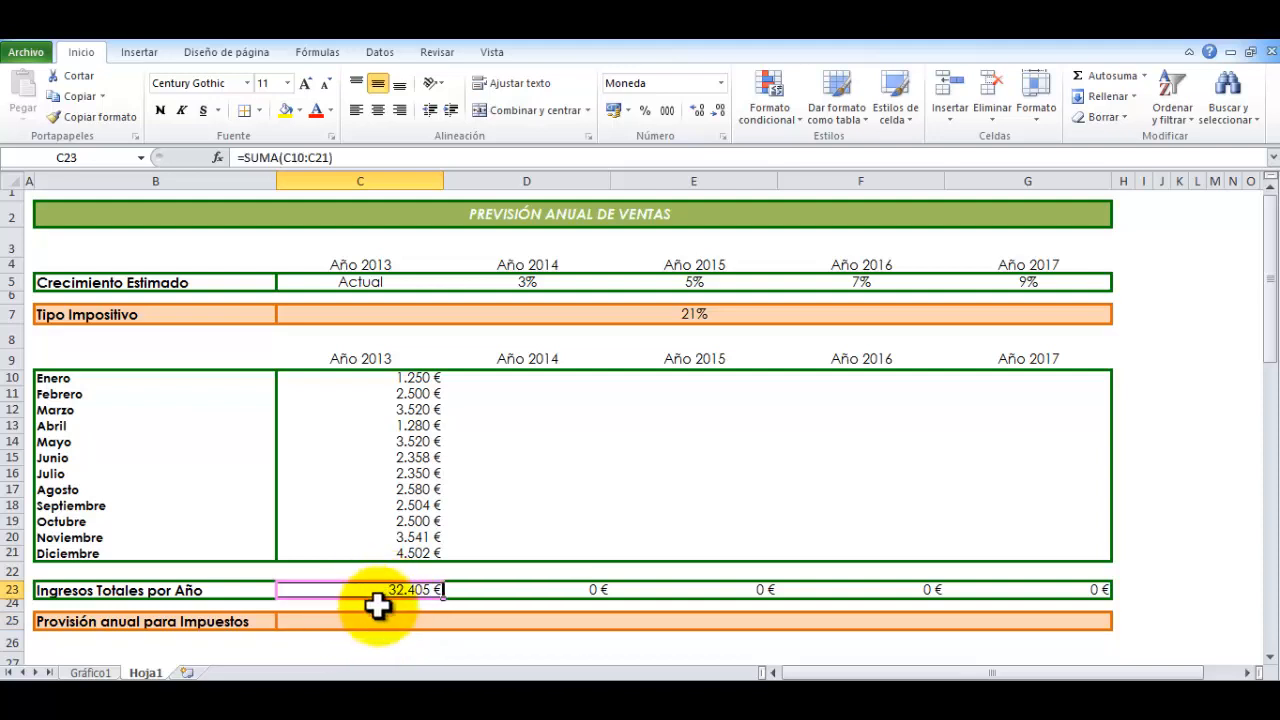
left_click(676, 313)
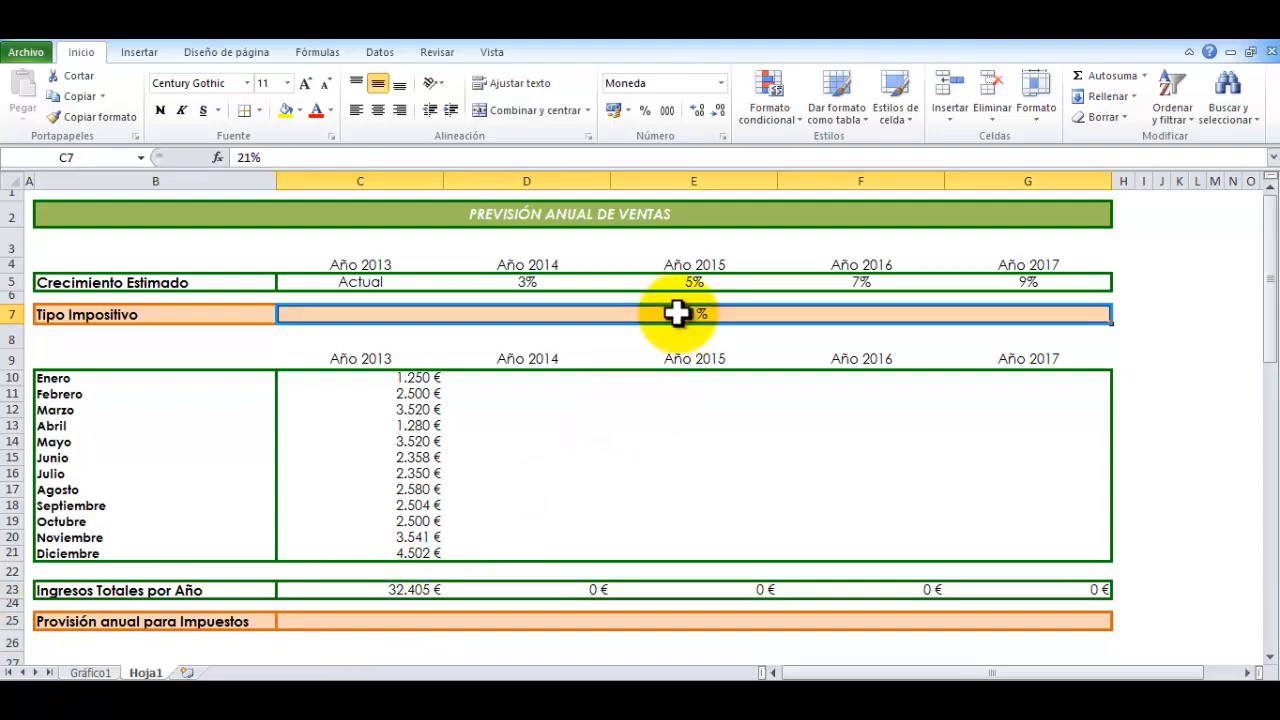
Calculate the 2013 tax provision in C25 with the formula =C23*C7 and fill it across to G25
left_click(358, 624)
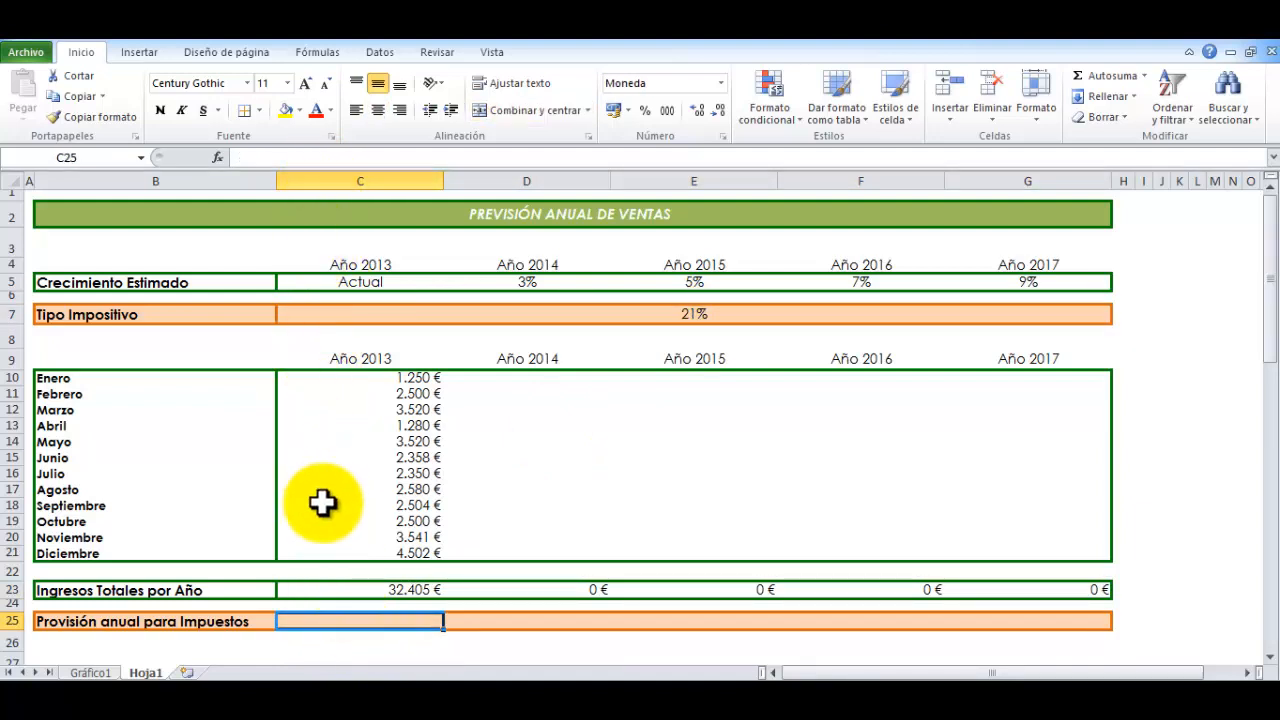
left_click(274, 157)
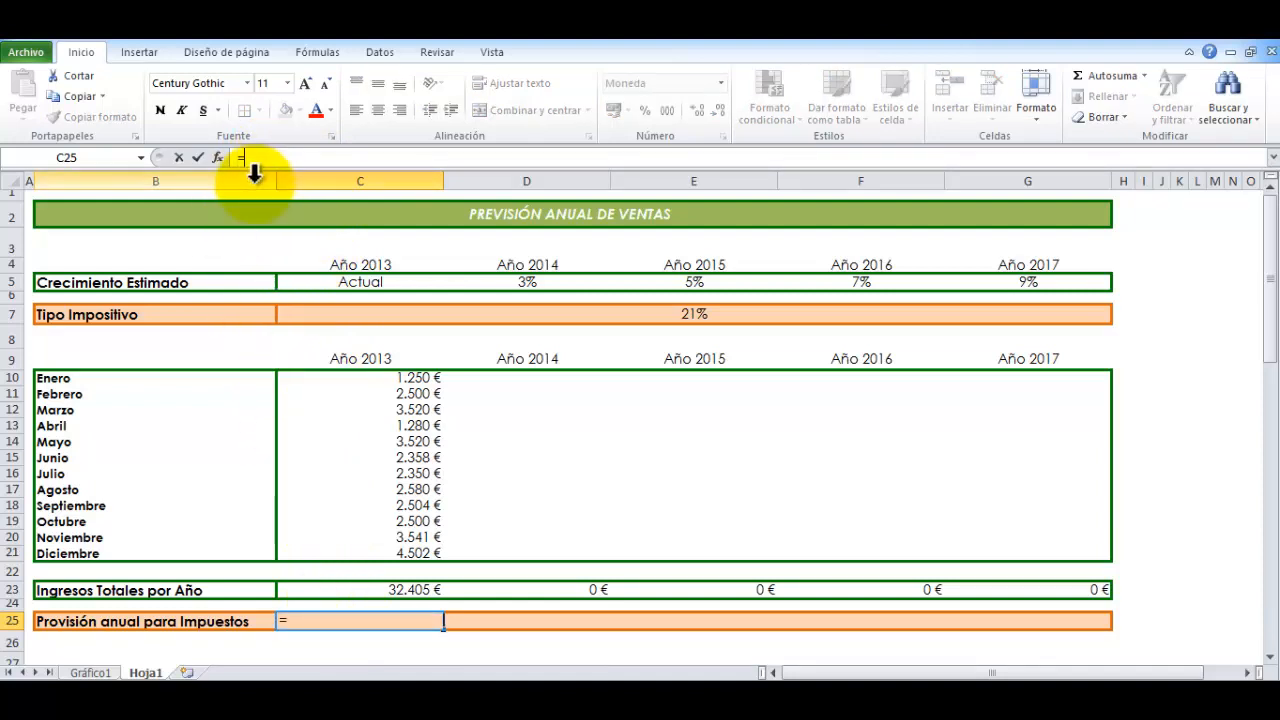
left_click(330, 592)
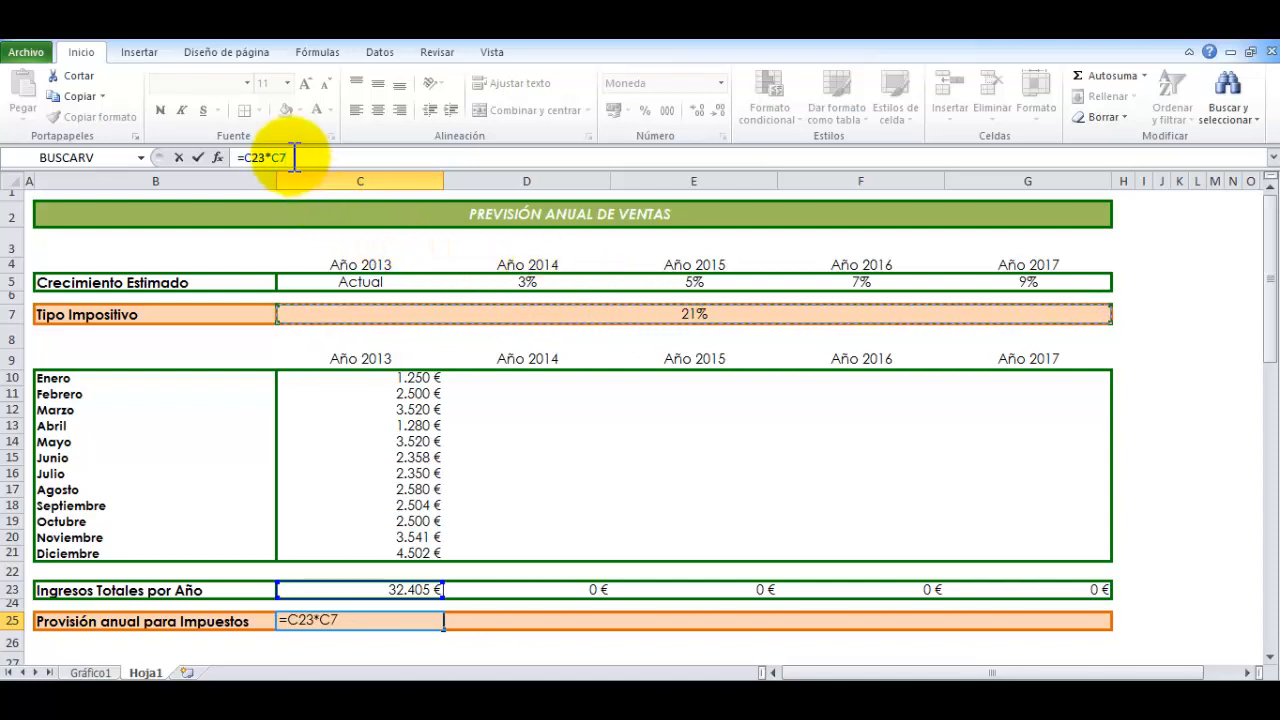
left_click_drag(286, 157, 271, 157)
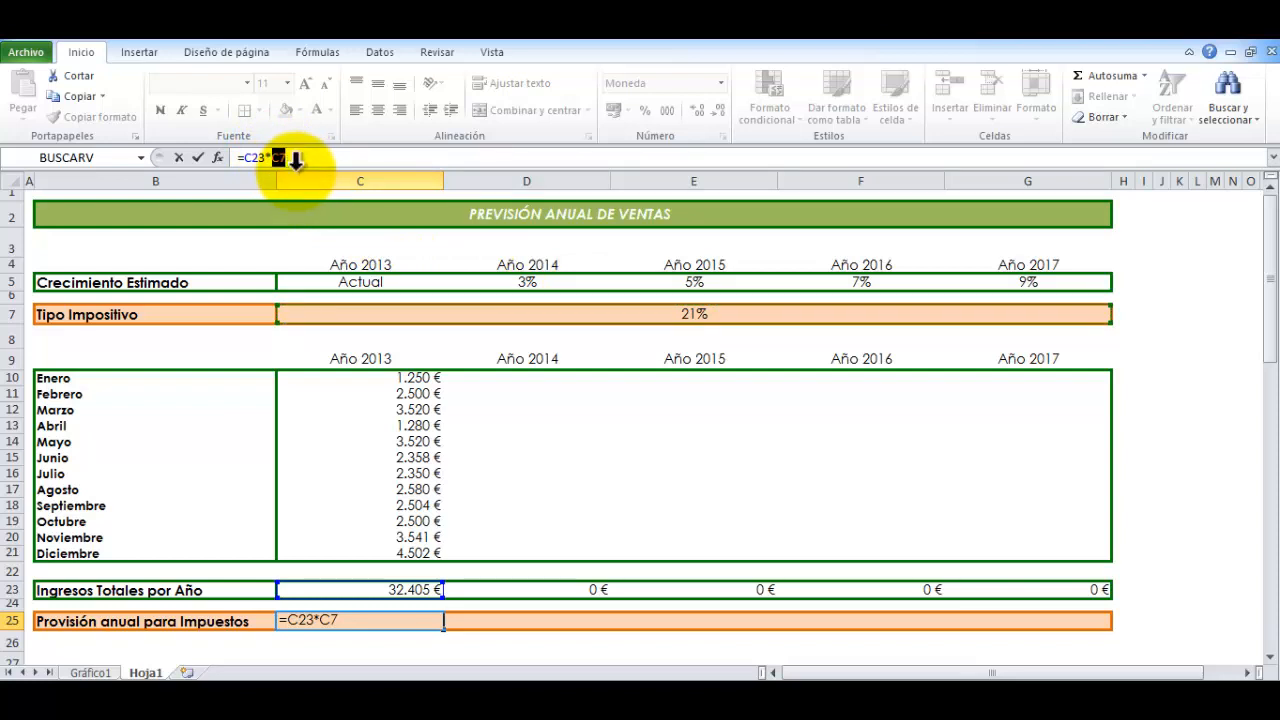
key("Return")
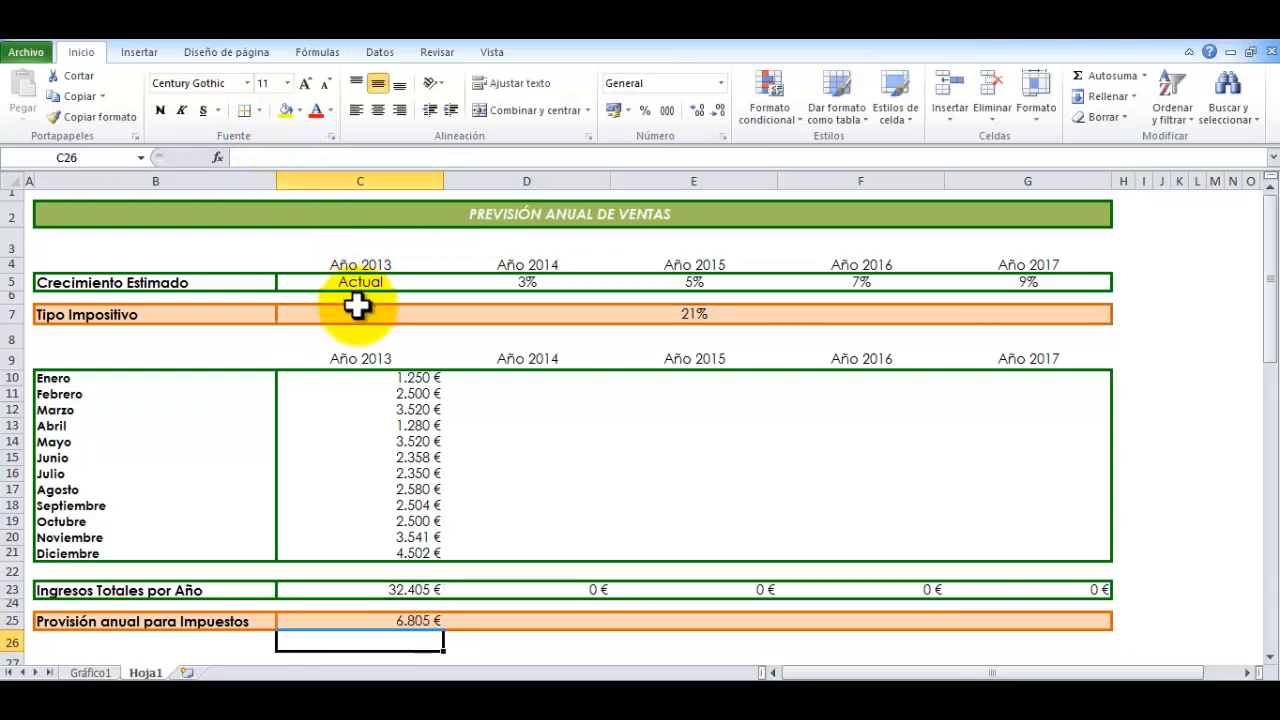
left_click(375, 621)
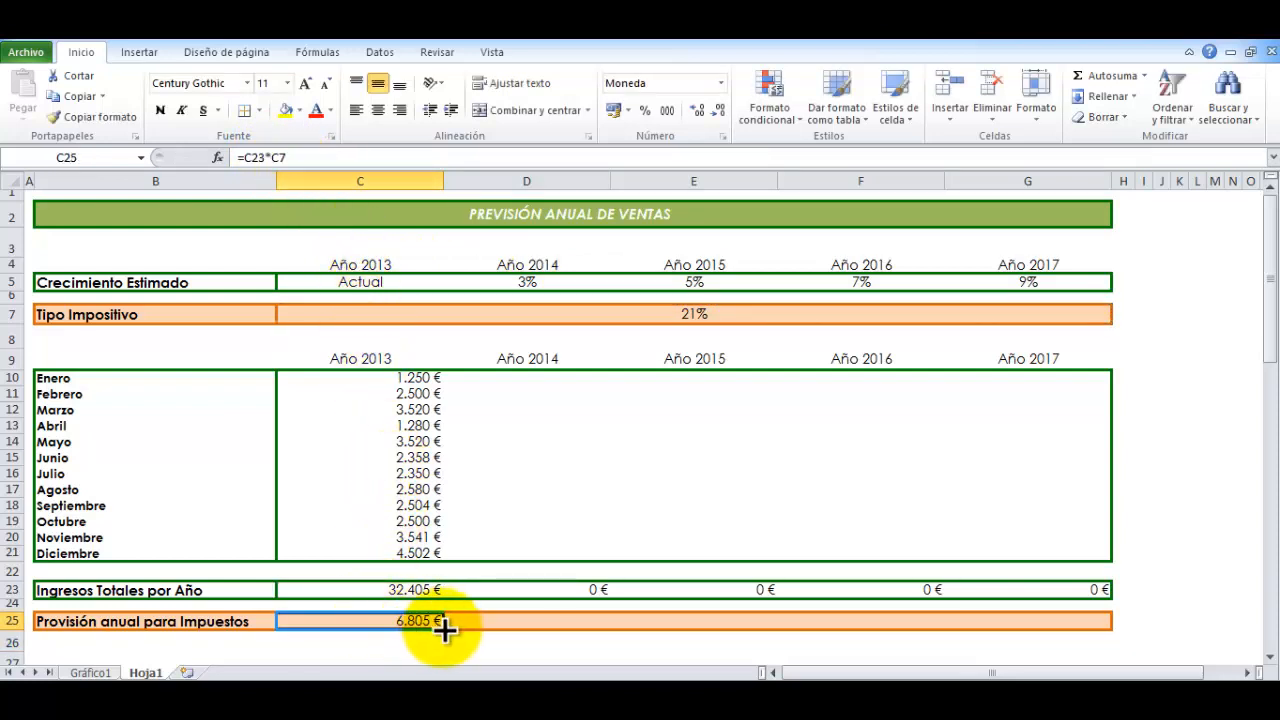
left_click_drag(541, 630, 1090, 625)
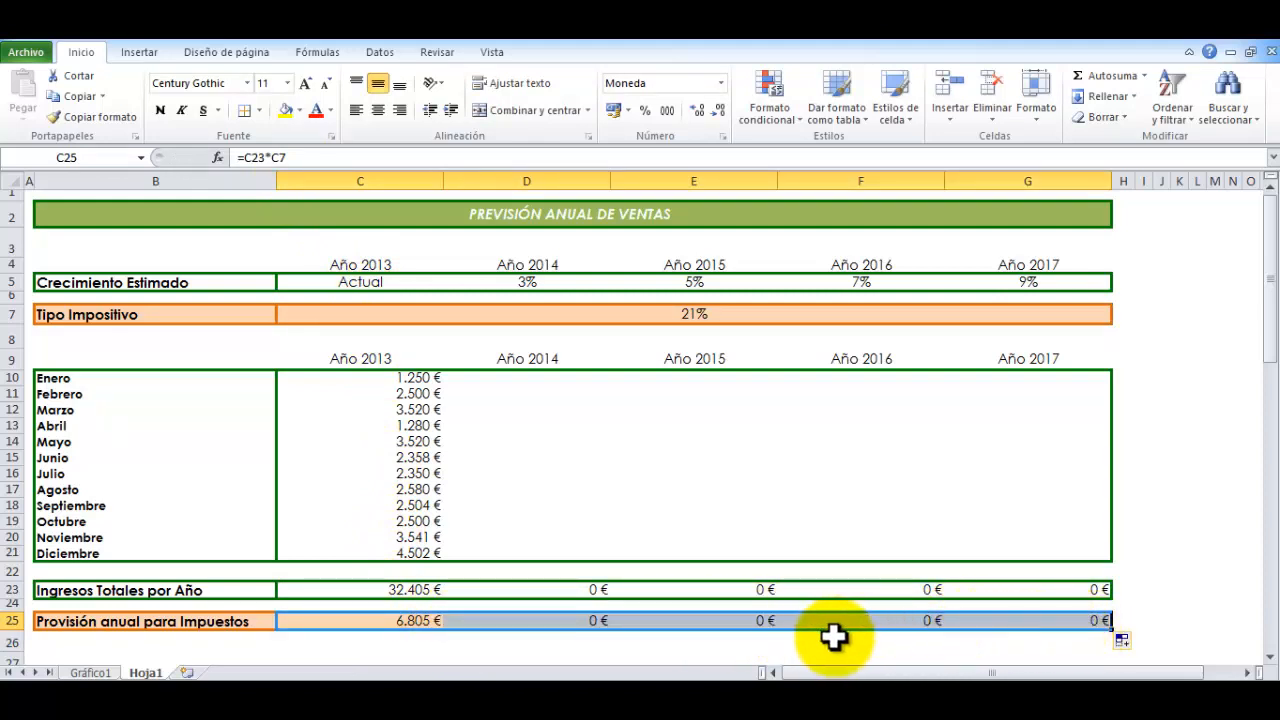
Review the copied provision formulas in D25:G25, the income total formulas in D23:G23 and the monthly forecast range D10:G21
left_click(540, 621)
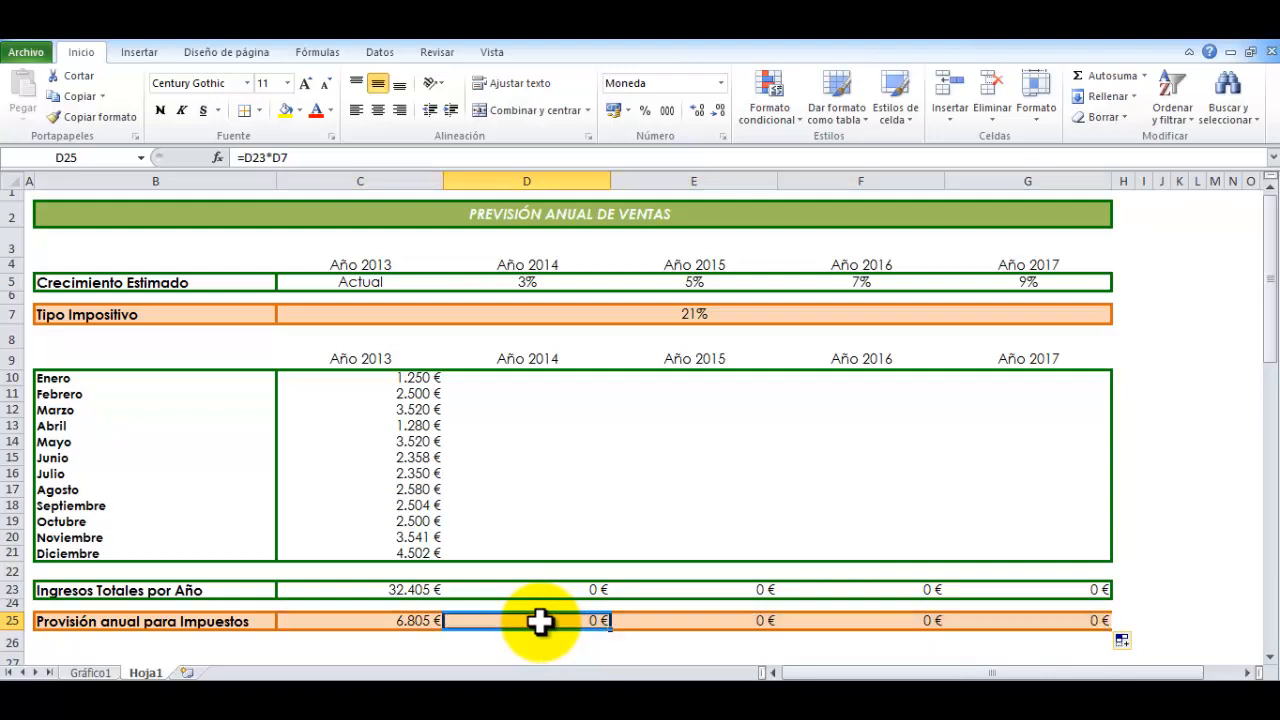
key("Right")
key("Right")
key("Right")
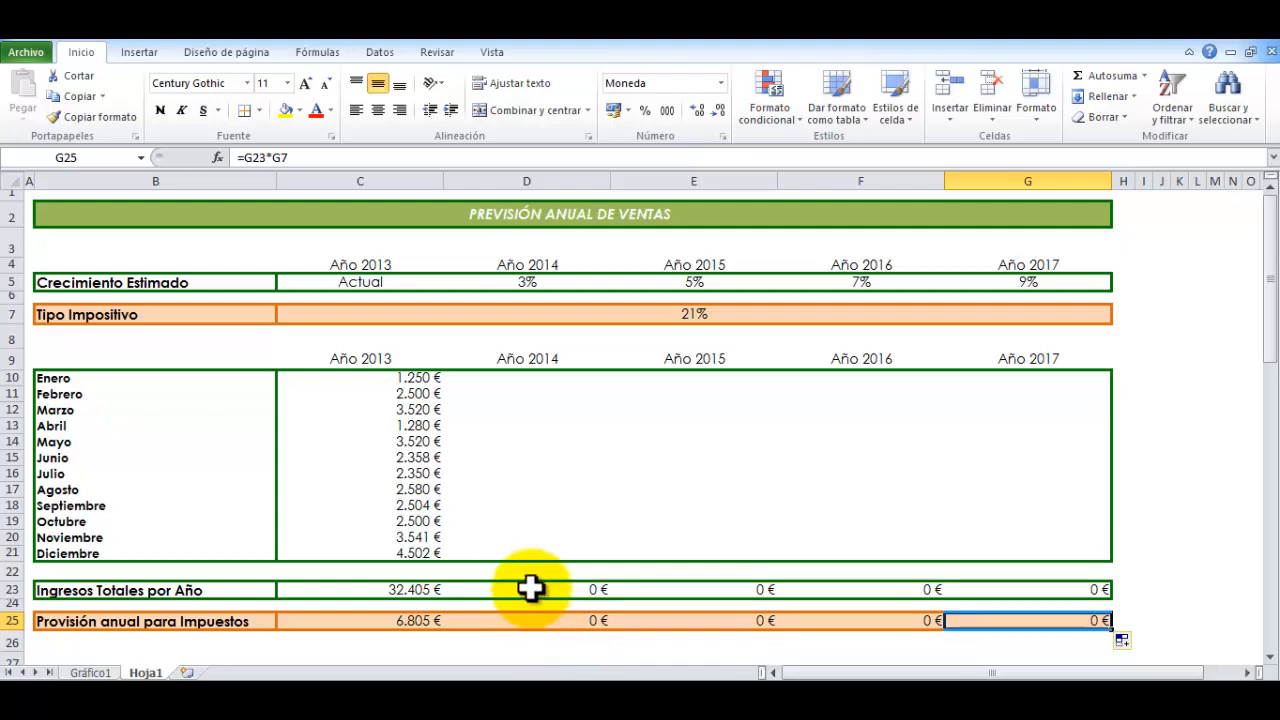
left_click(529, 588)
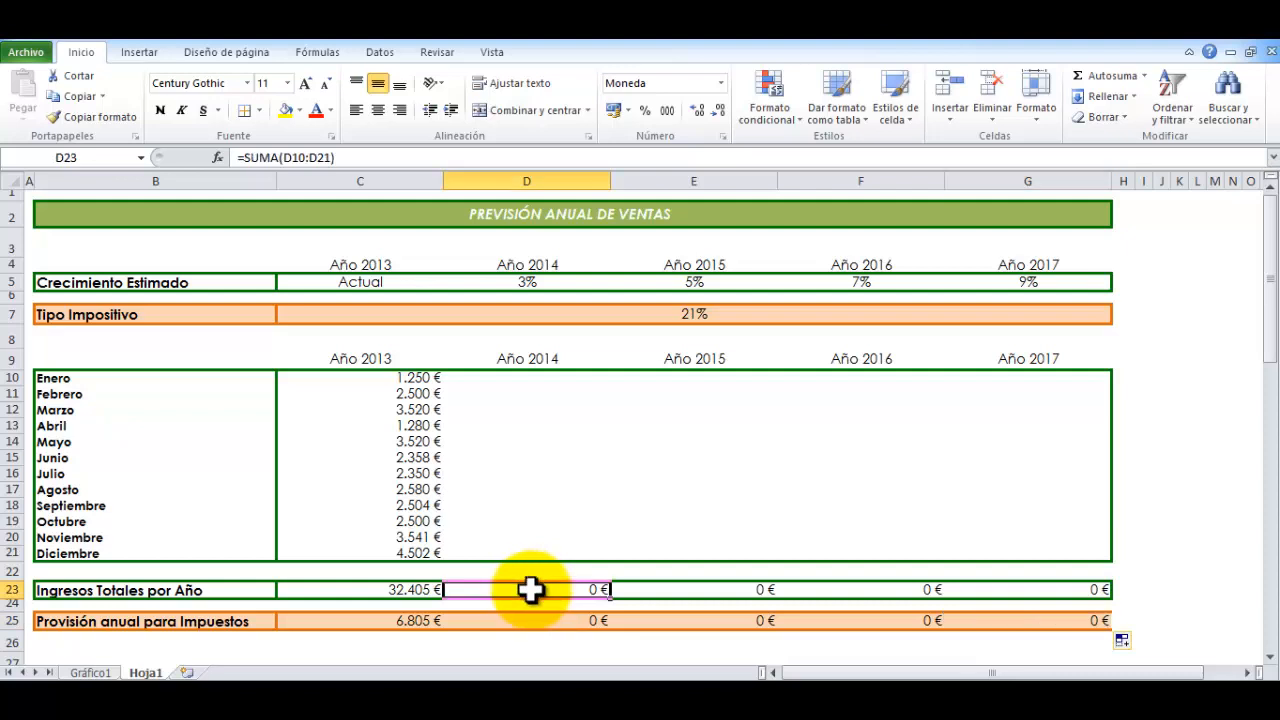
key("Right")
key("Right")
key("Right")
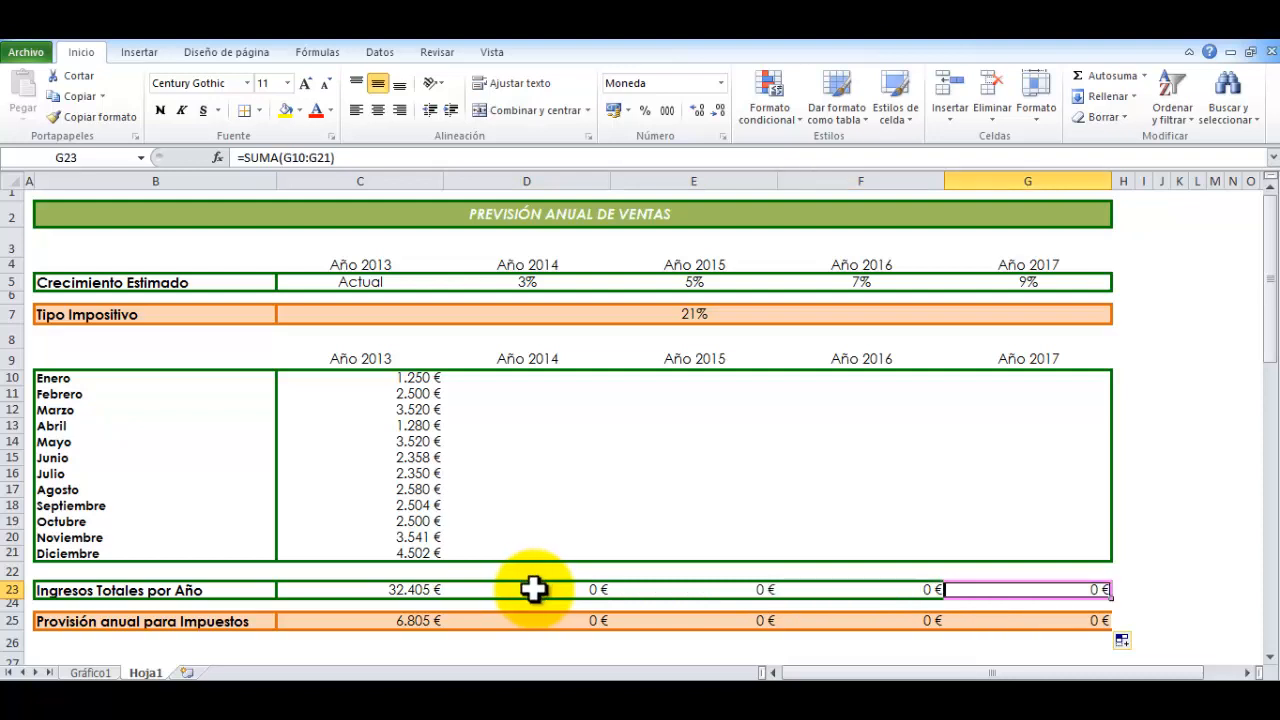
left_click_drag(509, 380, 983, 543)
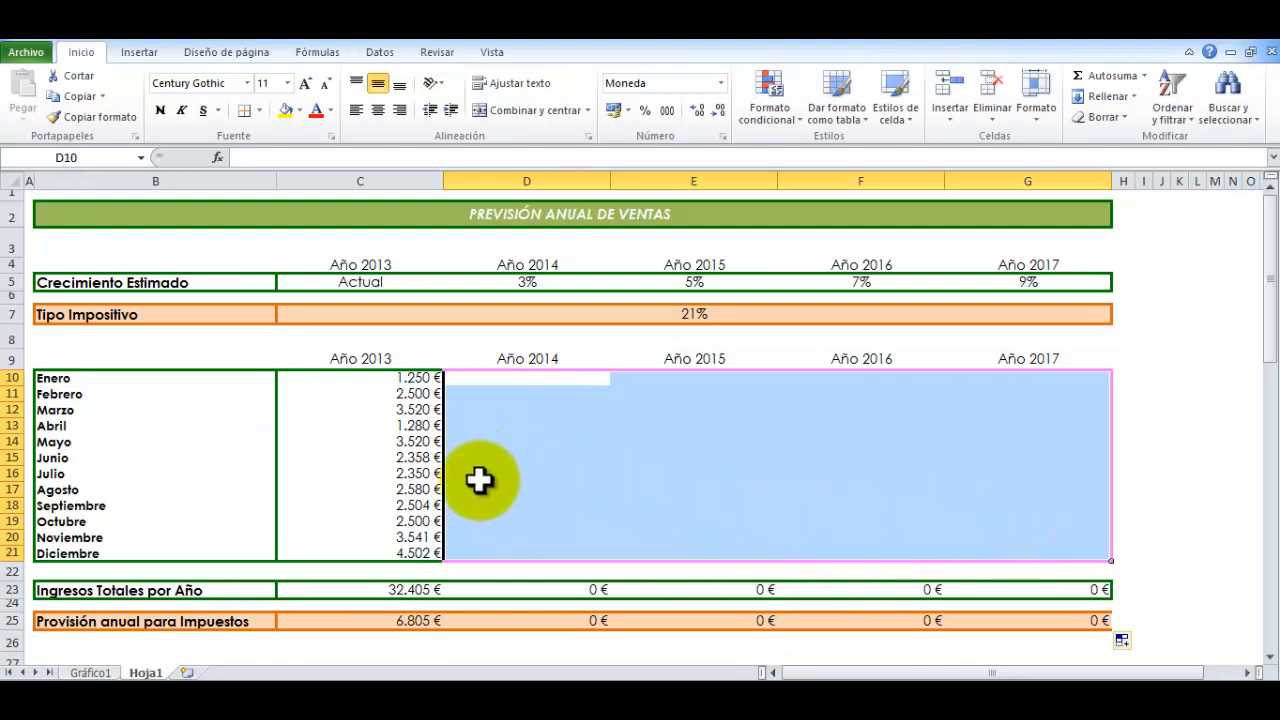
left_click(533, 621)
left_click(720, 623)
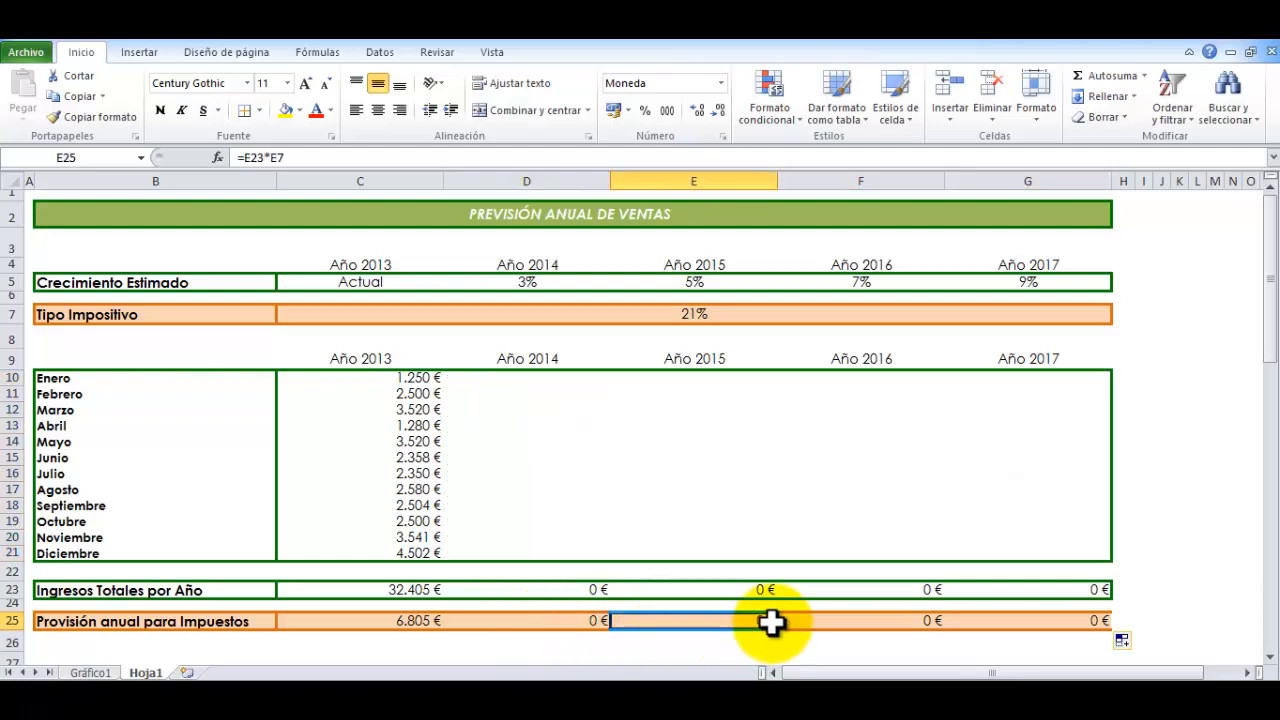
left_click(870, 626)
left_click(1014, 621)
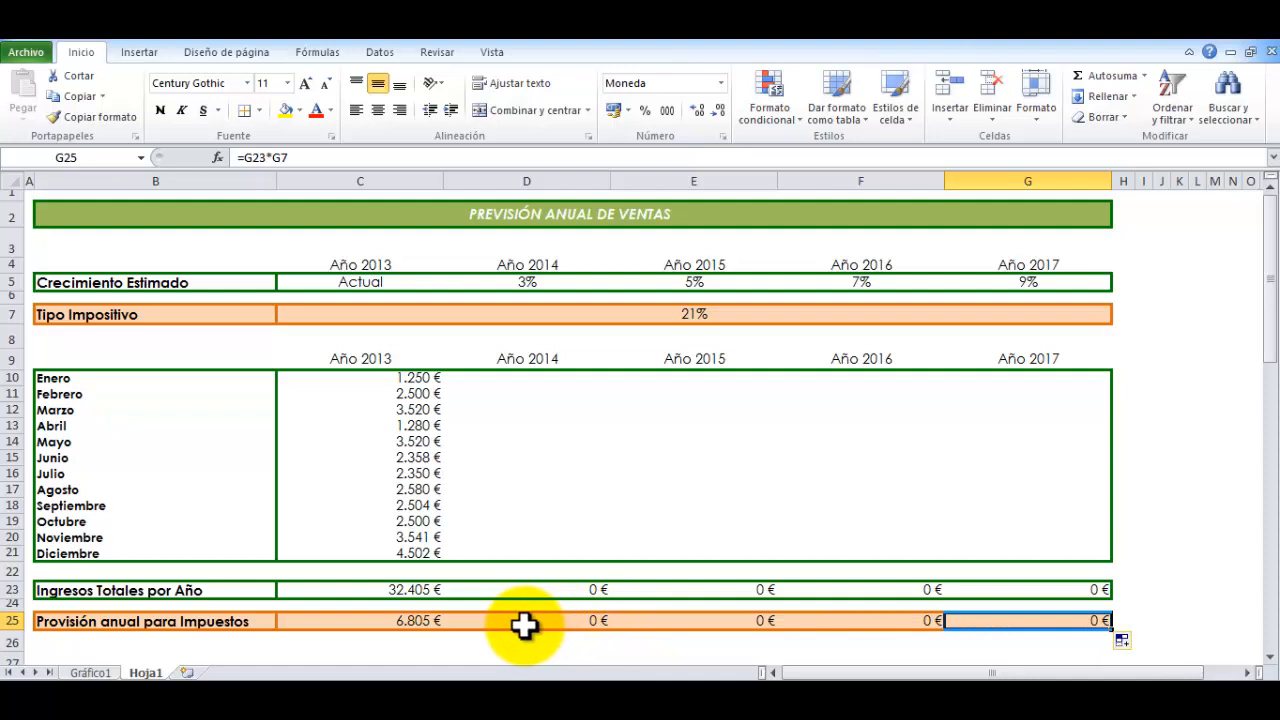
Compare the provision formula in C25 and its source cells C23 and C7 with the copied references in D25 to F25
left_click(410, 621)
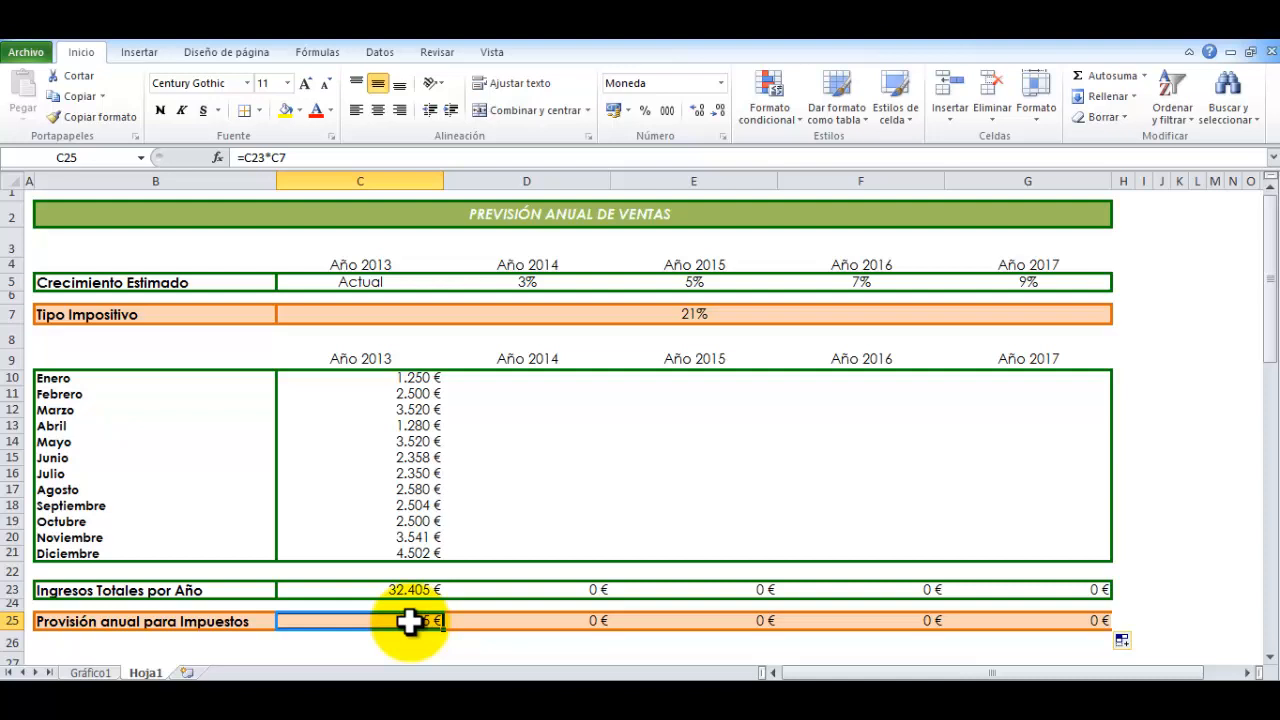
left_click(398, 589)
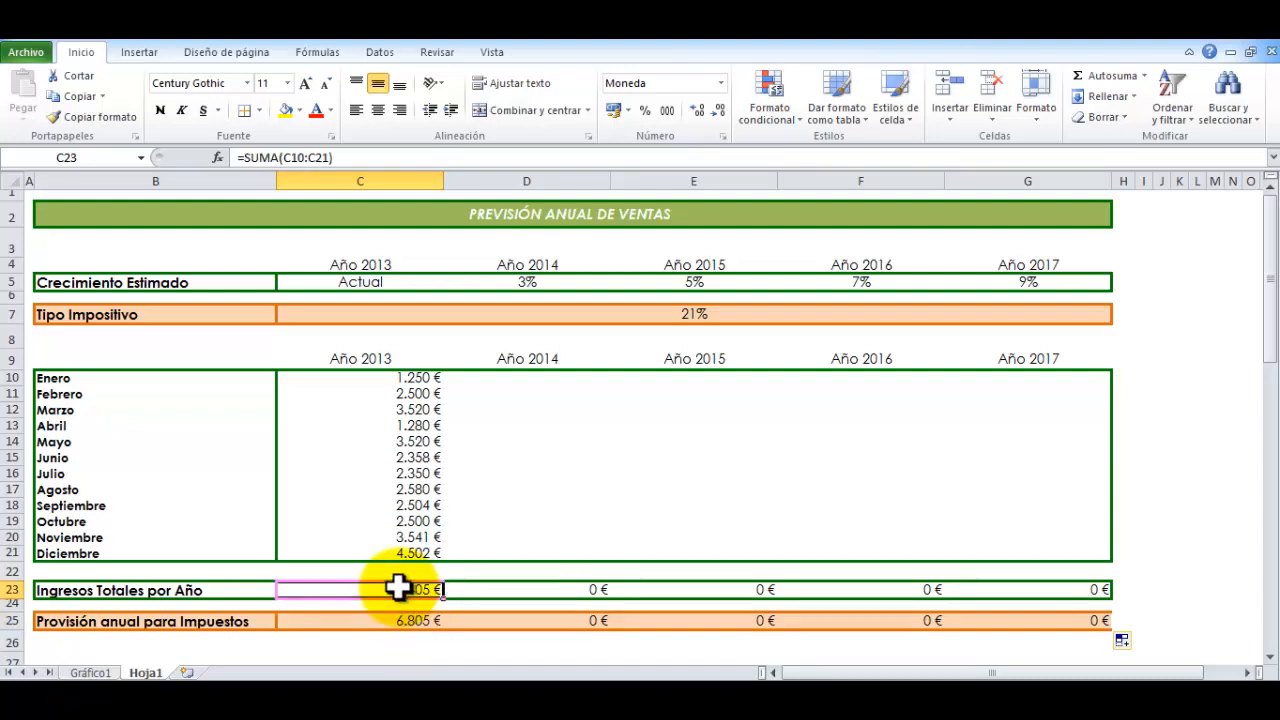
left_click(606, 315)
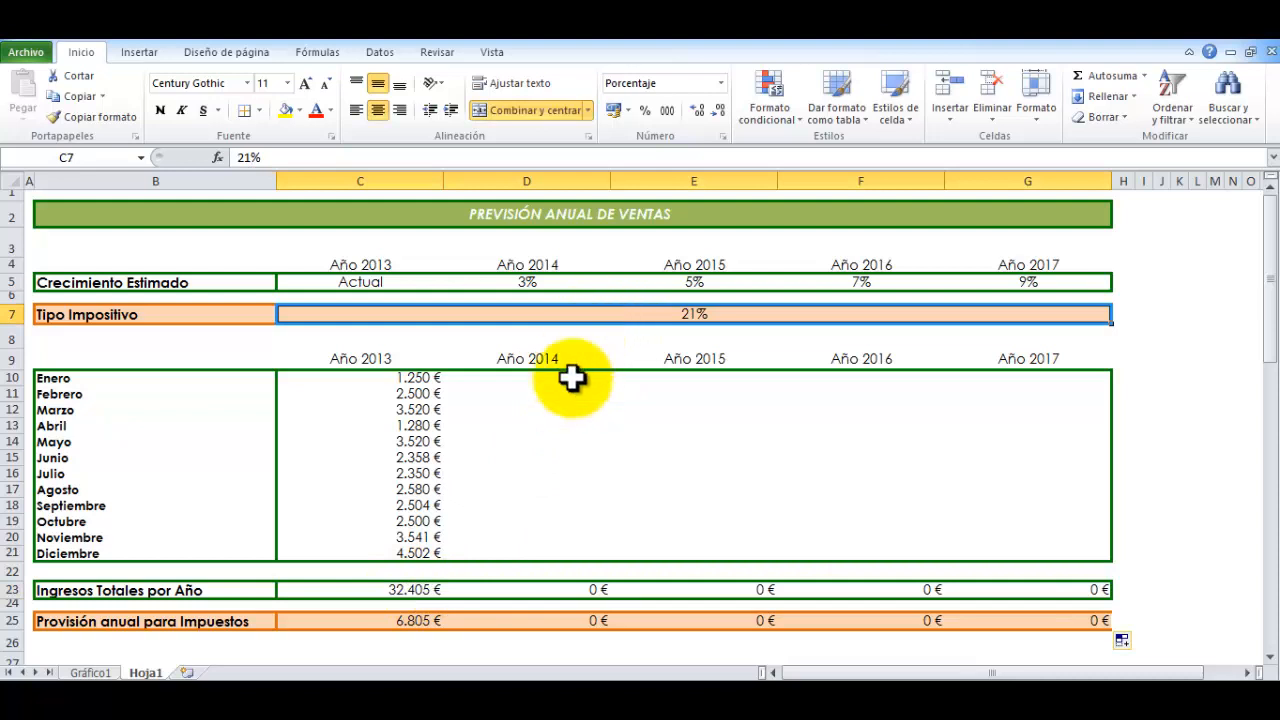
left_click(395, 622)
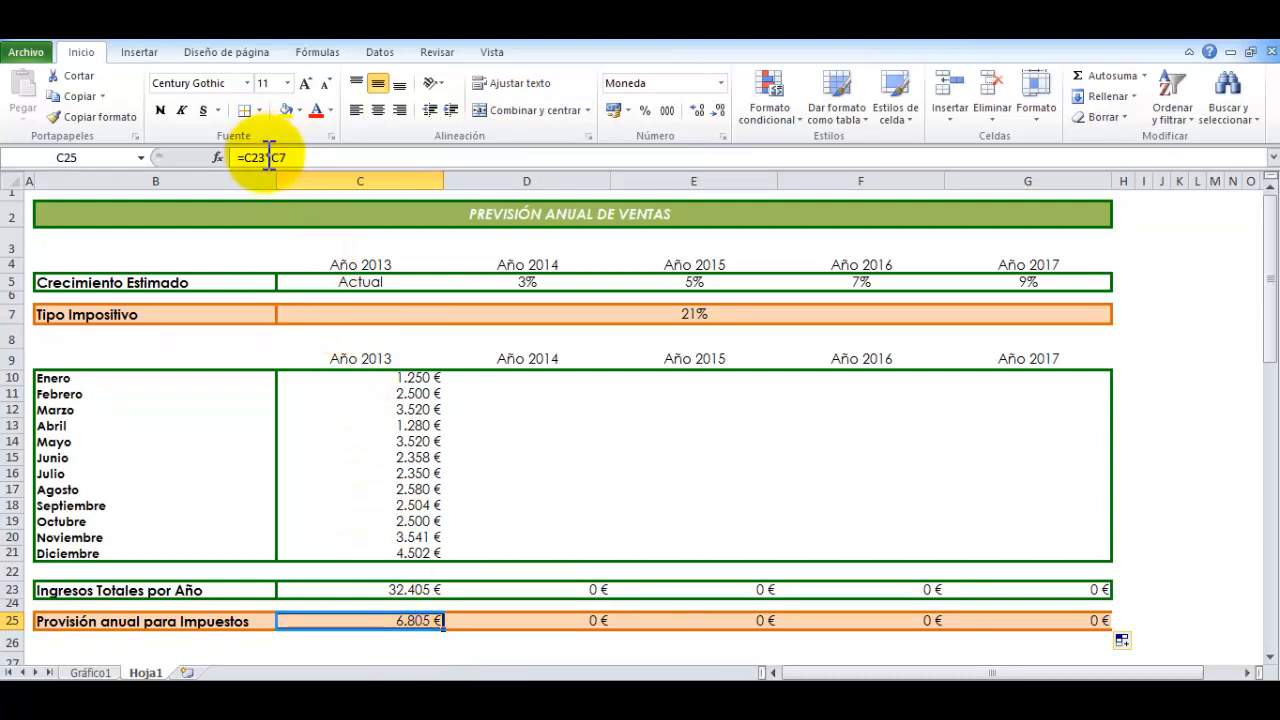
key("Right")
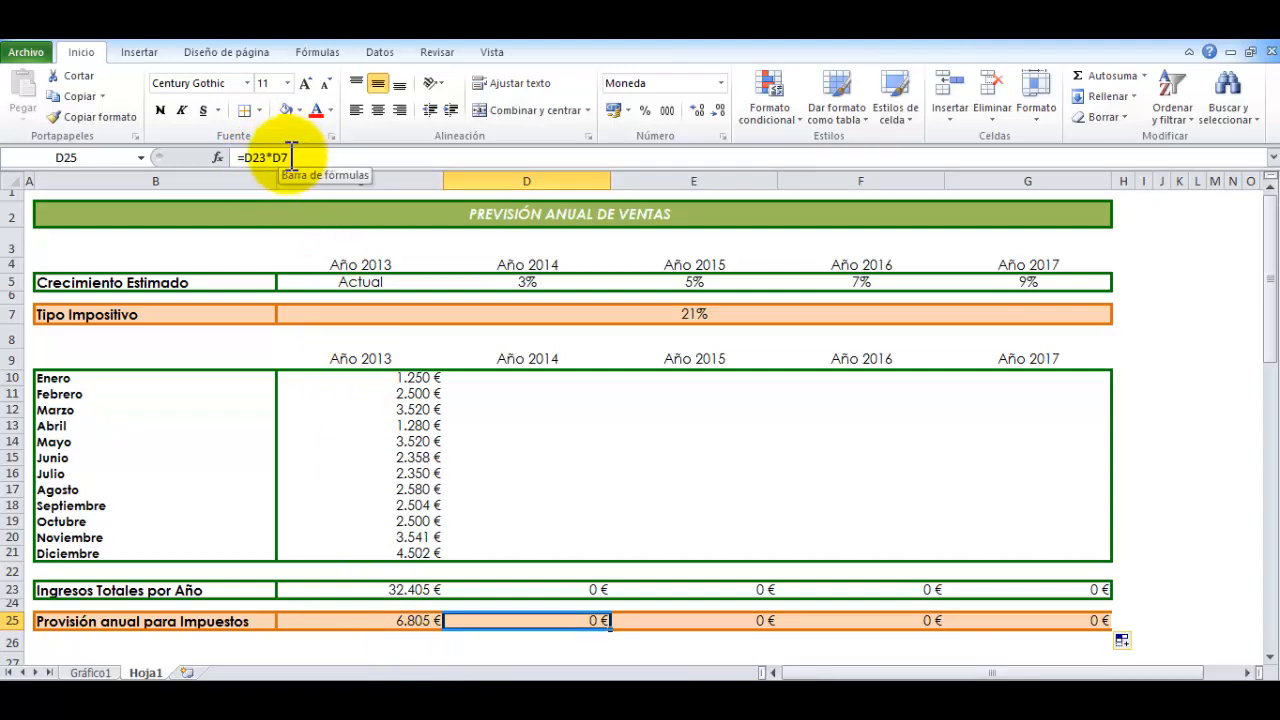
key("Right")
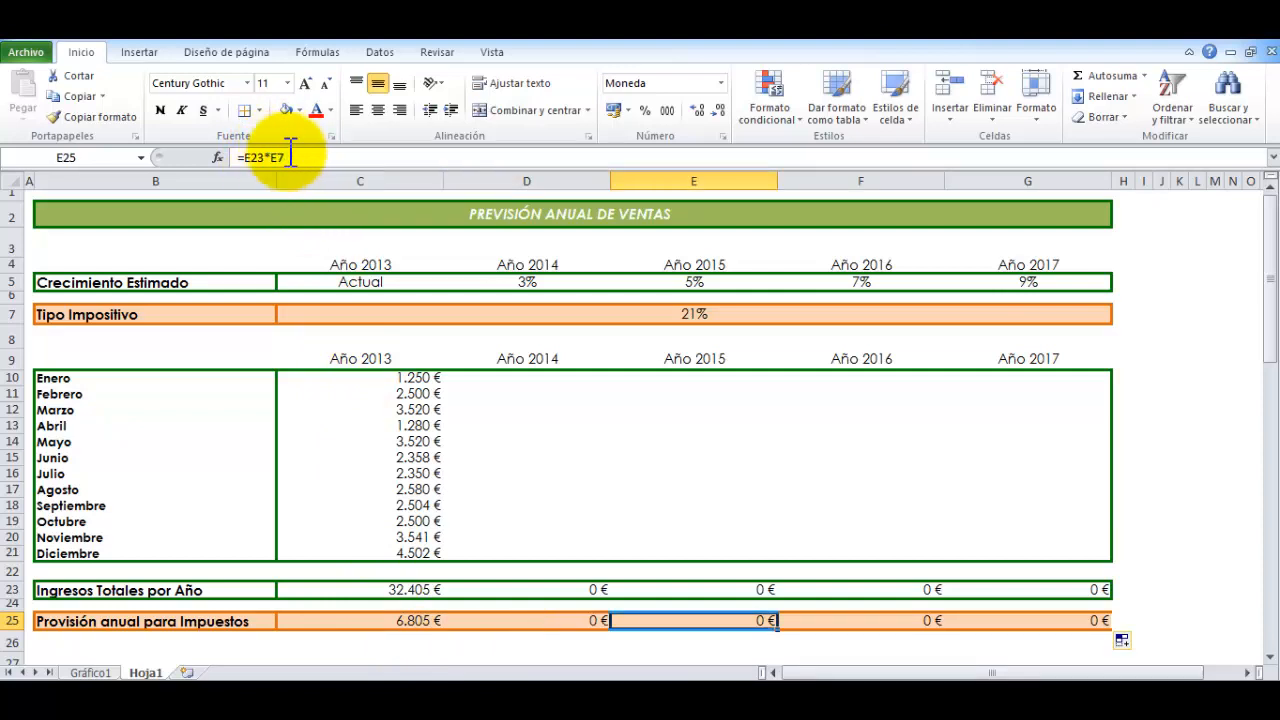
key("Right")
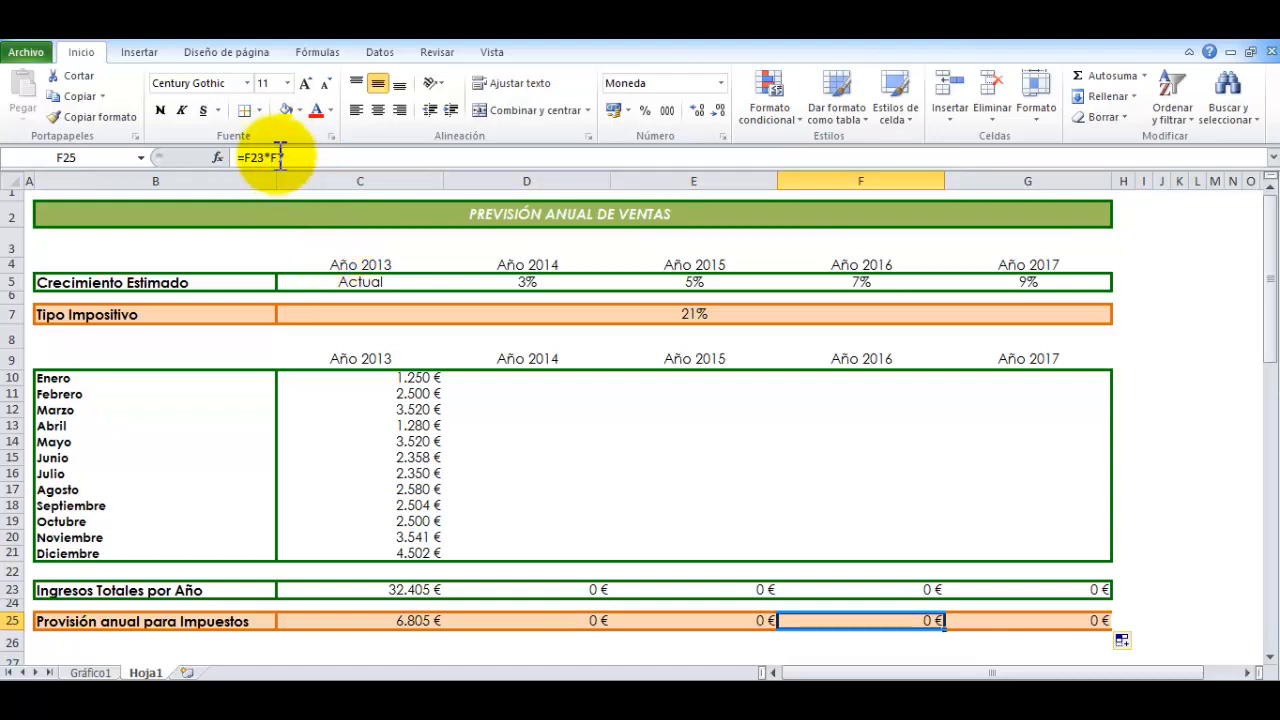
Make the tax rate reference absolute in C25 with the formula =C23*$C$7 and fill it across to G25
key("Right")
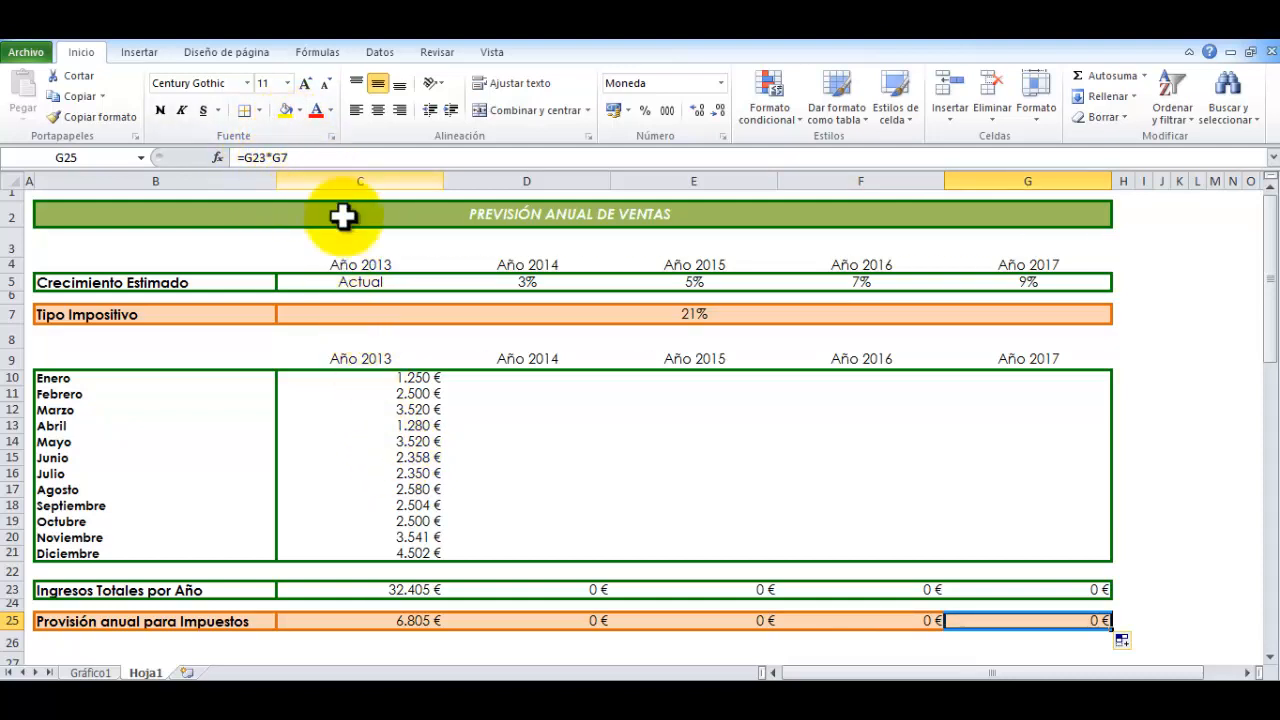
key("Left")
key("Left")
key("Left")
key("Left")
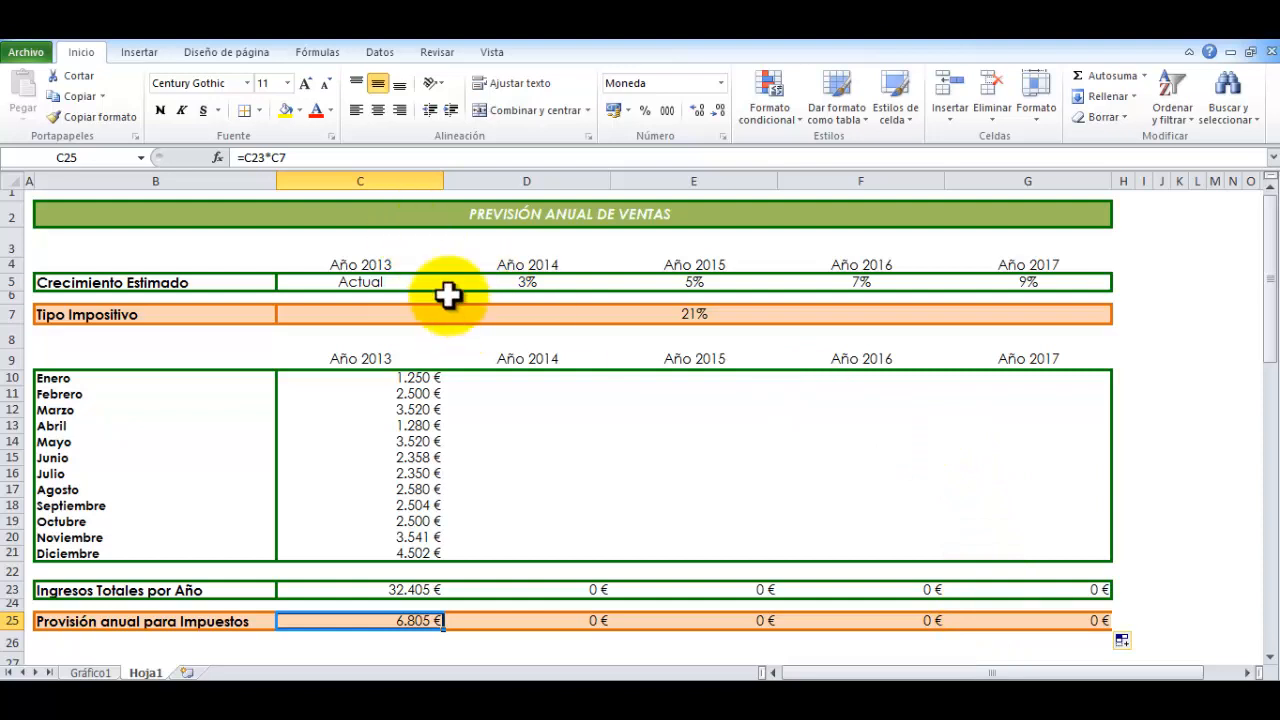
left_click_drag(274, 157, 314, 157)
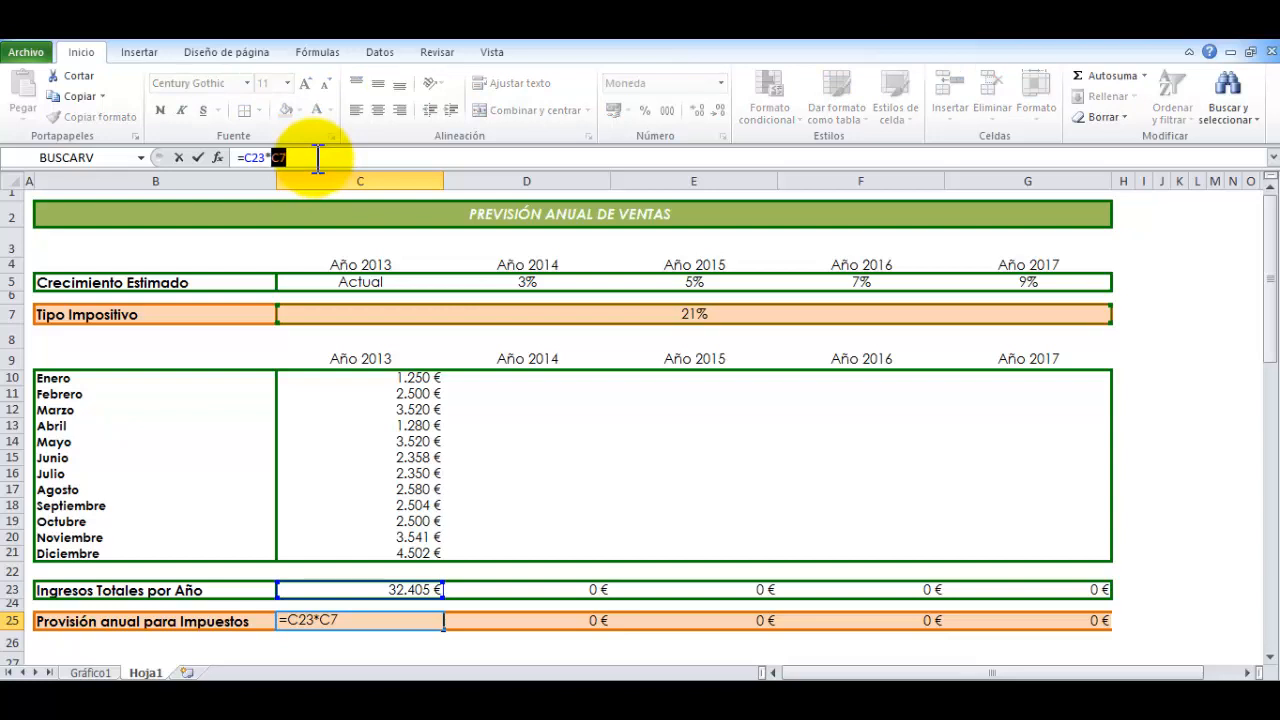
left_click(276, 160)
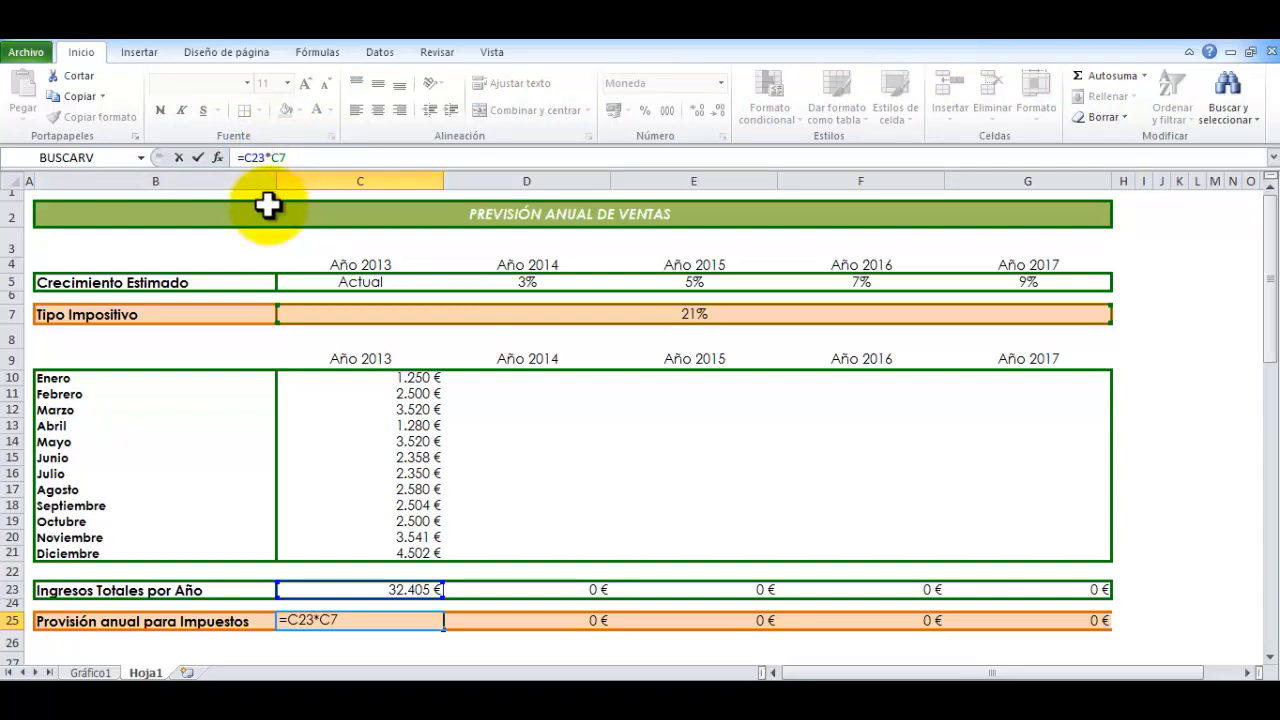
type("$")
key("Right")
type("$")
key("Return")
left_click(399, 621)
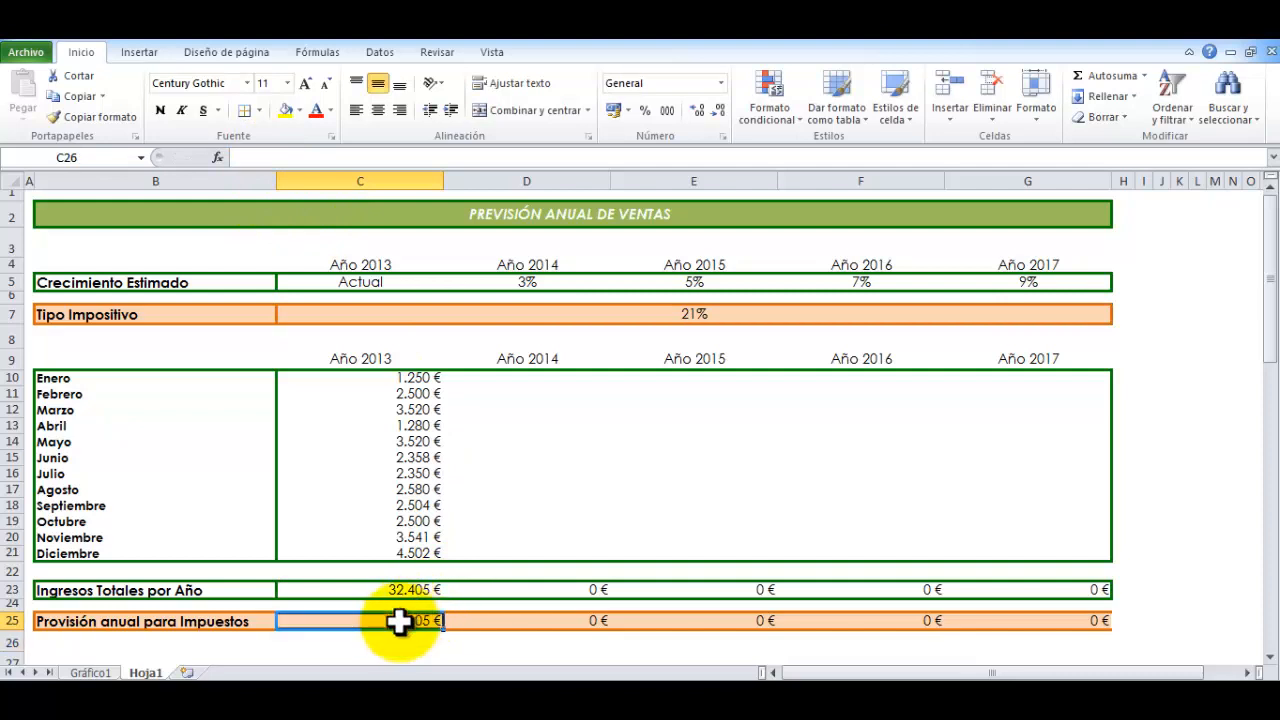
left_click_drag(443, 629, 1090, 620)
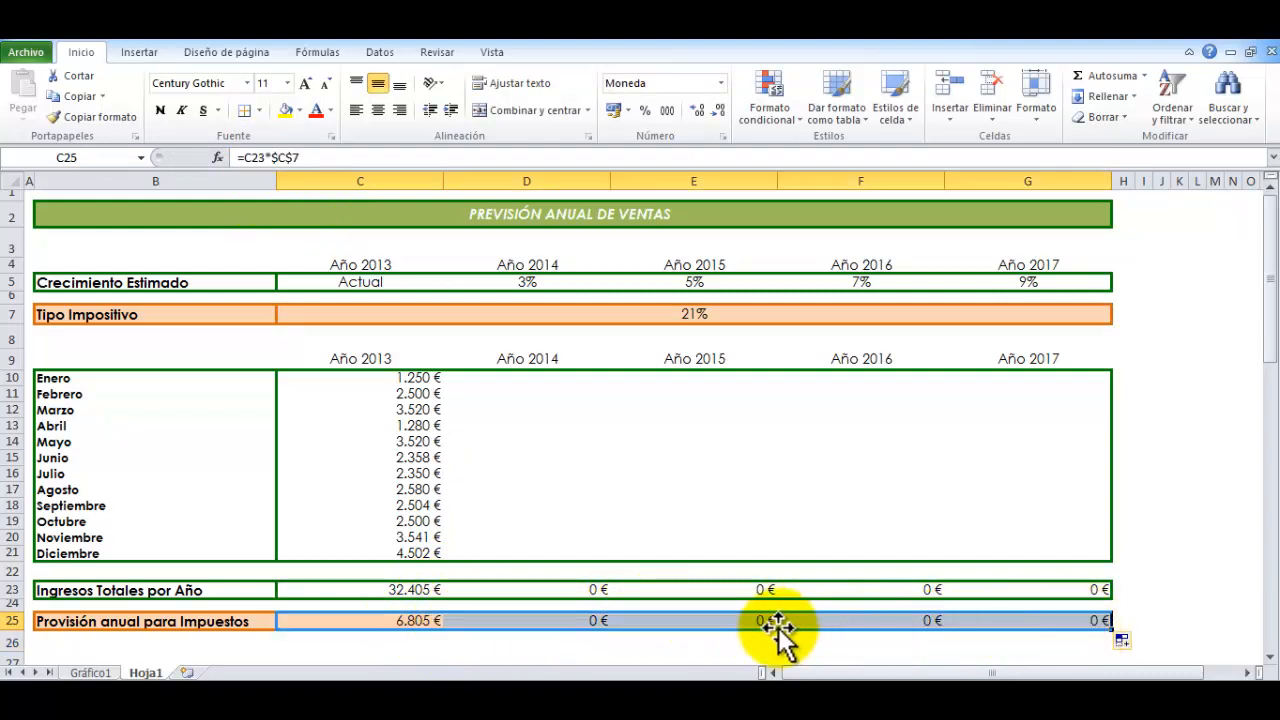
Check the fixed $C$7 reference in the provision formulas from C25 to G25 against the tax rate in C7
left_click(395, 620)
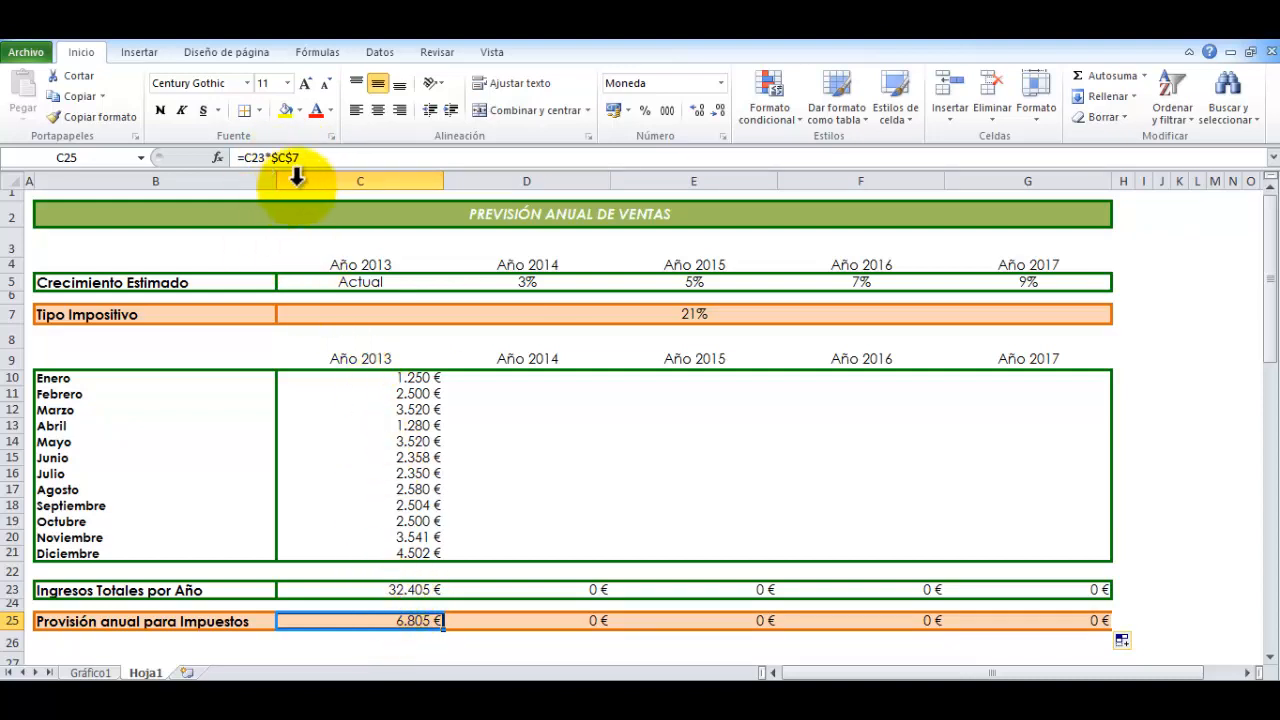
key("Right")
key("Right")
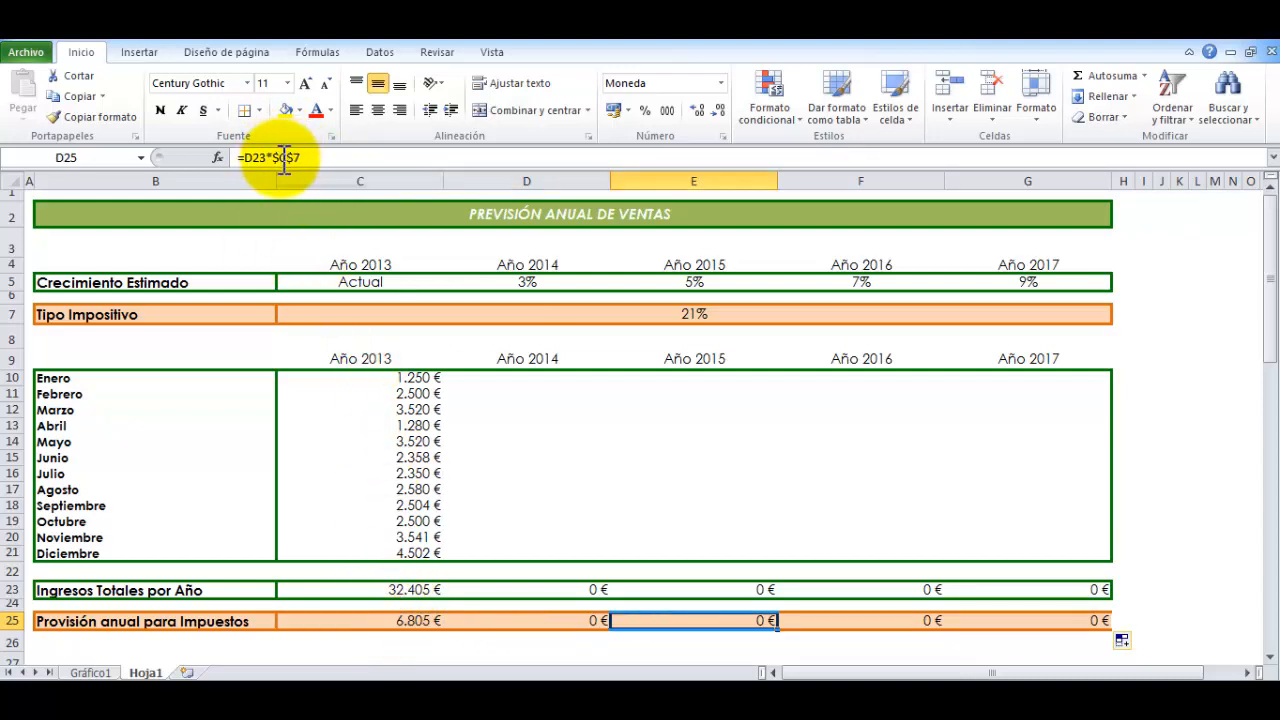
key("Right")
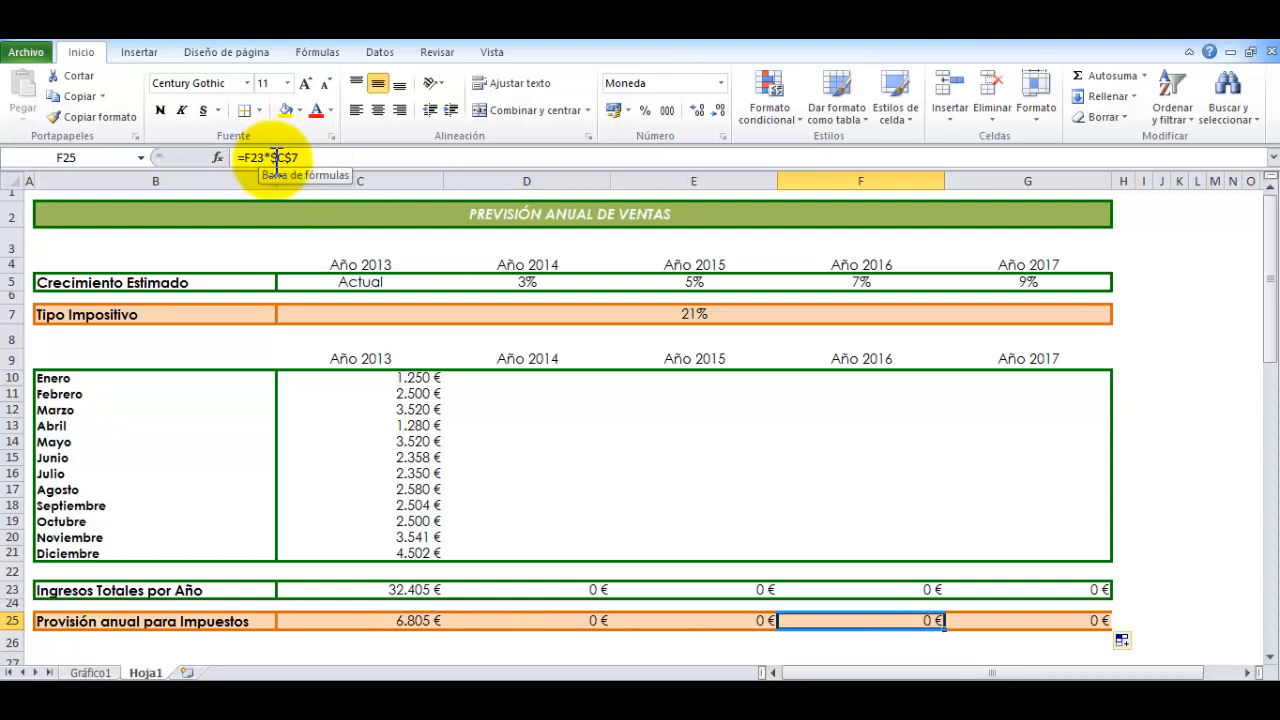
key("Right")
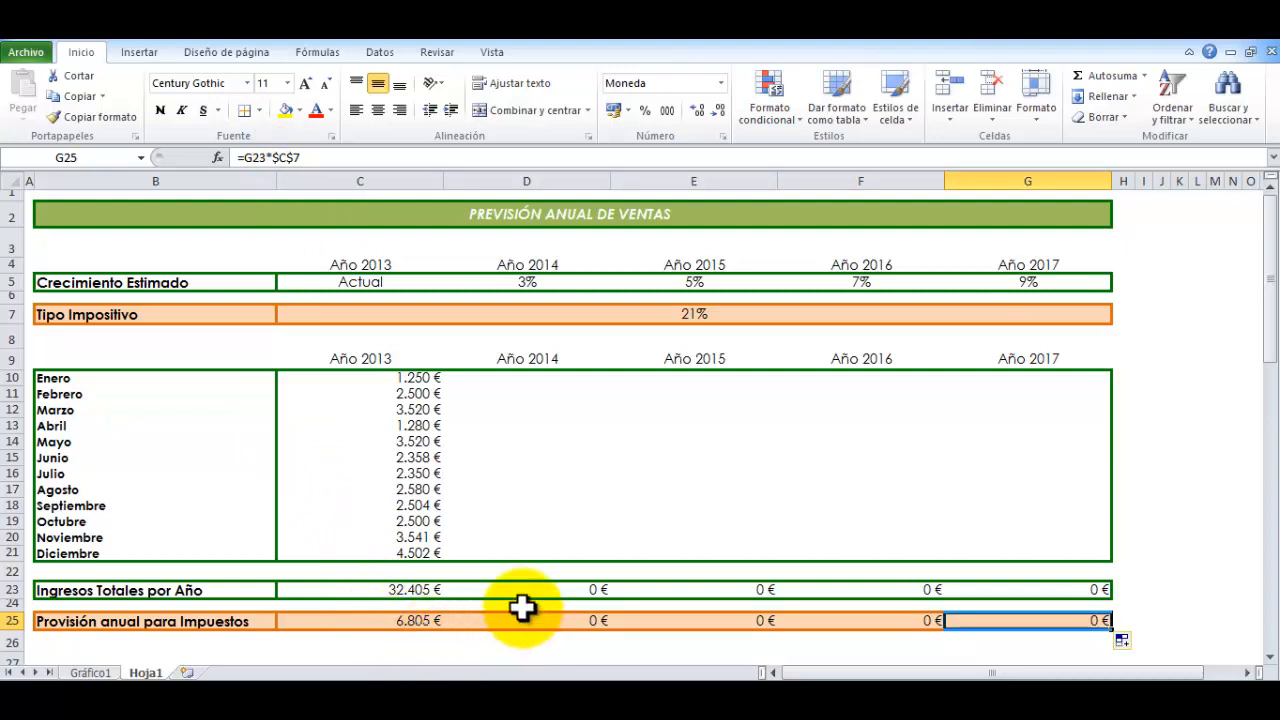
left_click(628, 315)
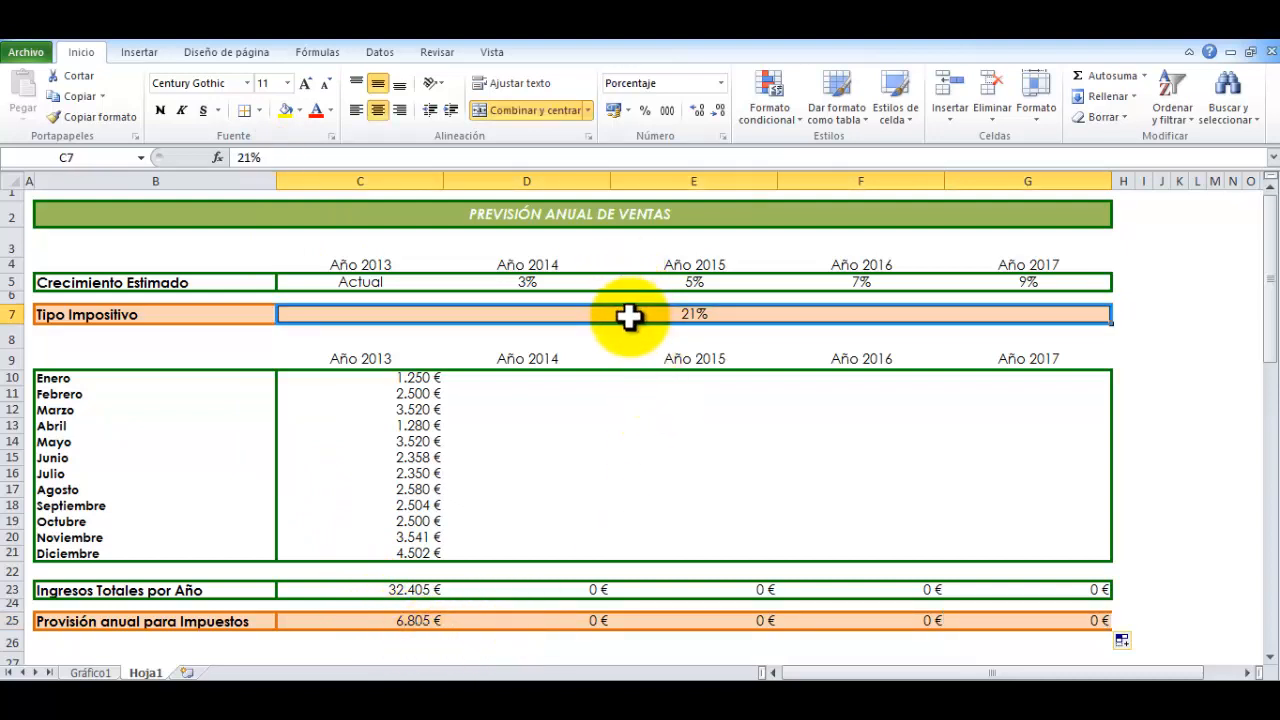
left_click(380, 621)
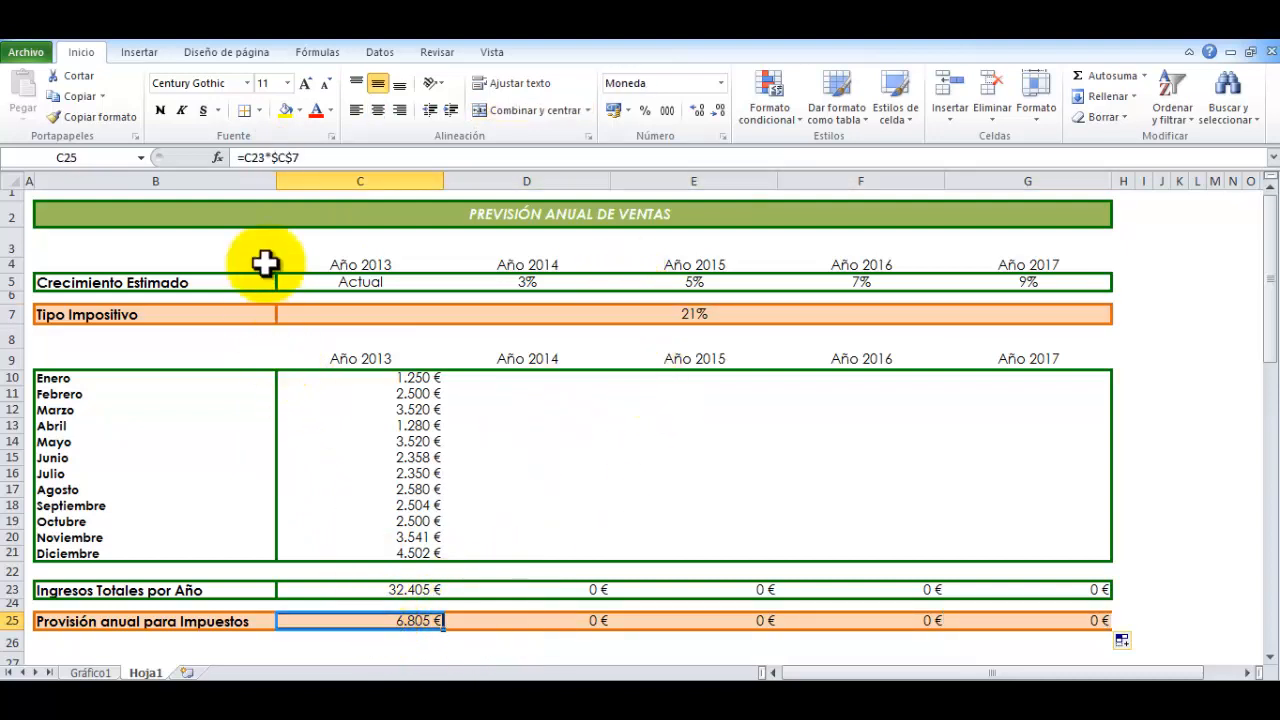
left_click_drag(270, 158, 319, 158)
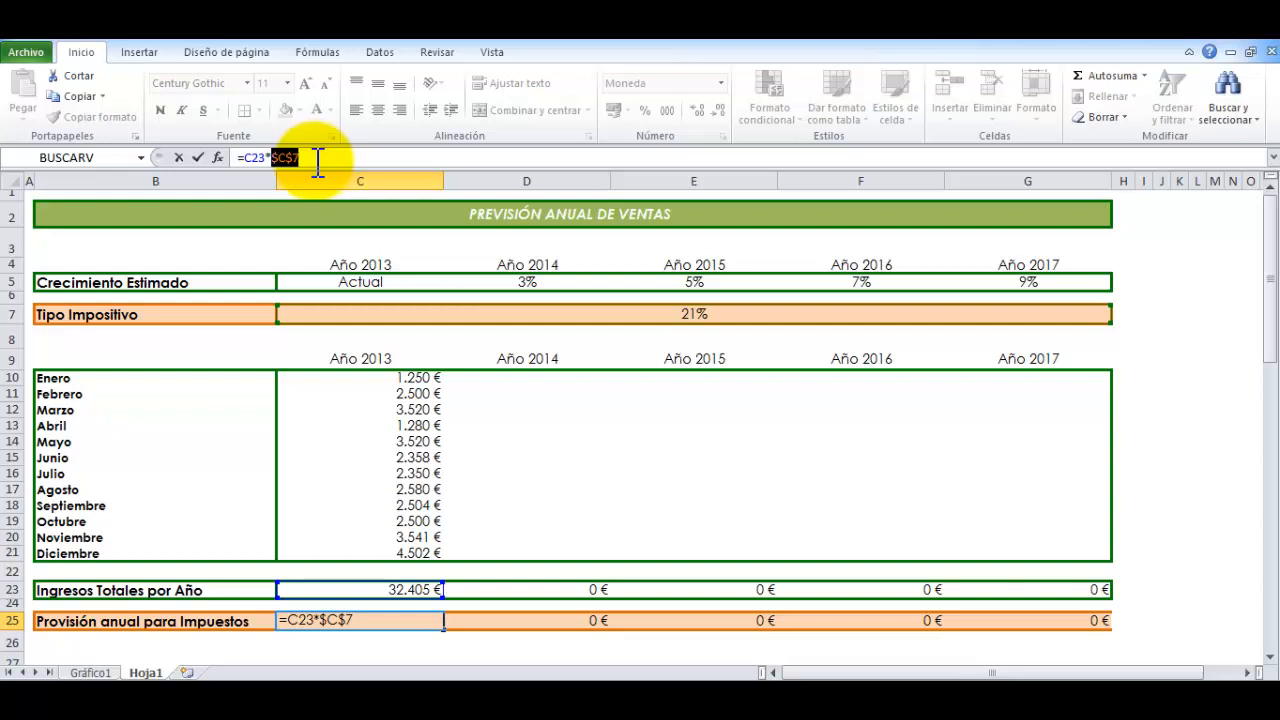
left_click(317, 160)
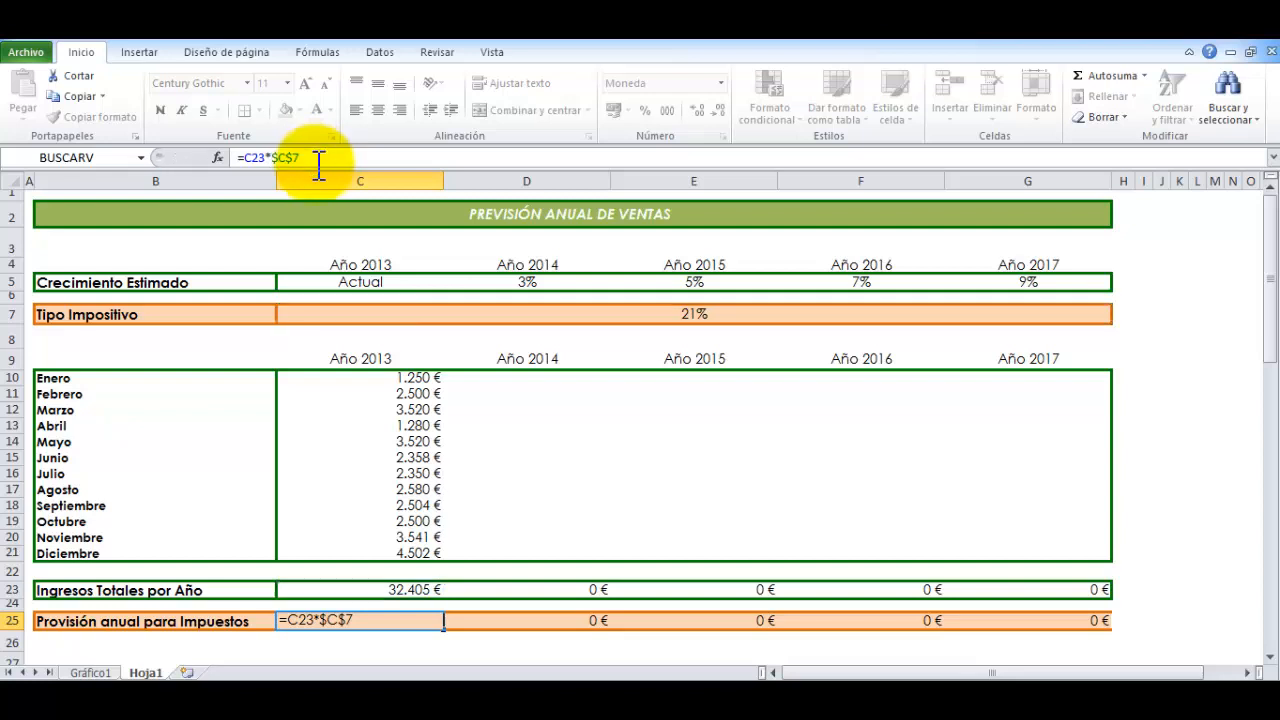
key("Return")
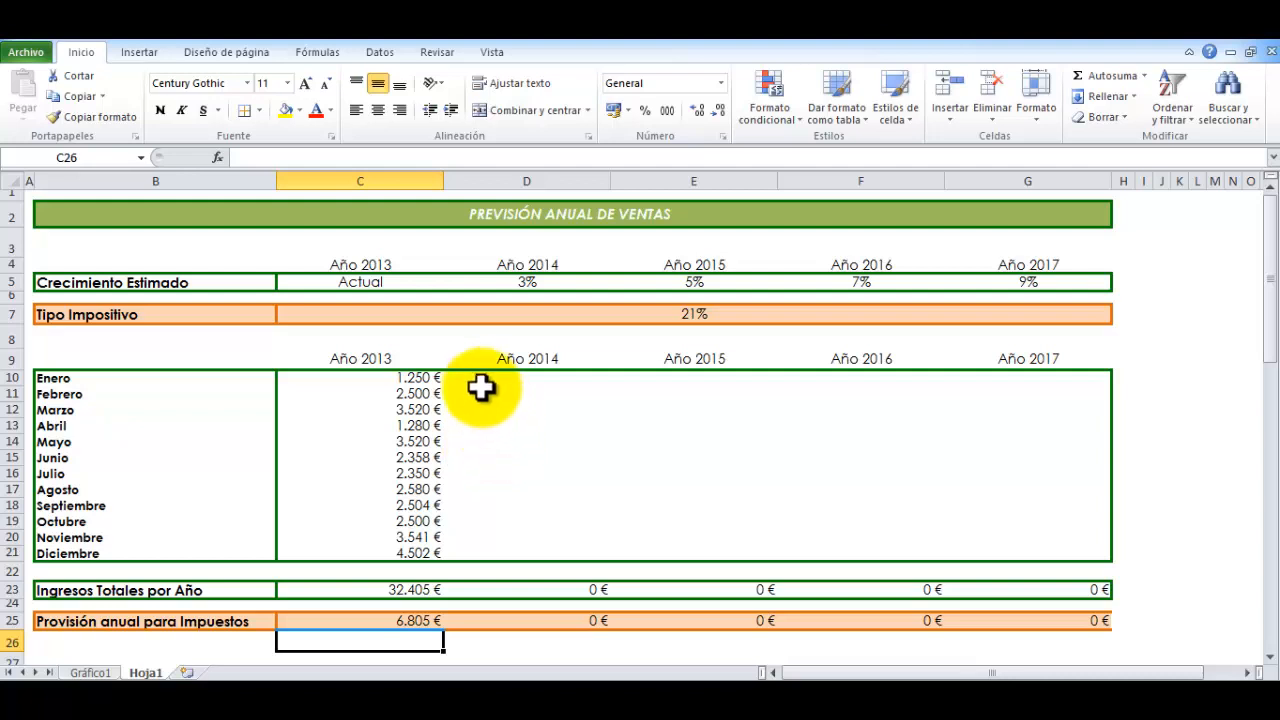
Calculate the January 2014 forecast in D10 with the formula =C10+D5*C10 and fill it across to G10
left_click_drag(480, 380, 1025, 550)
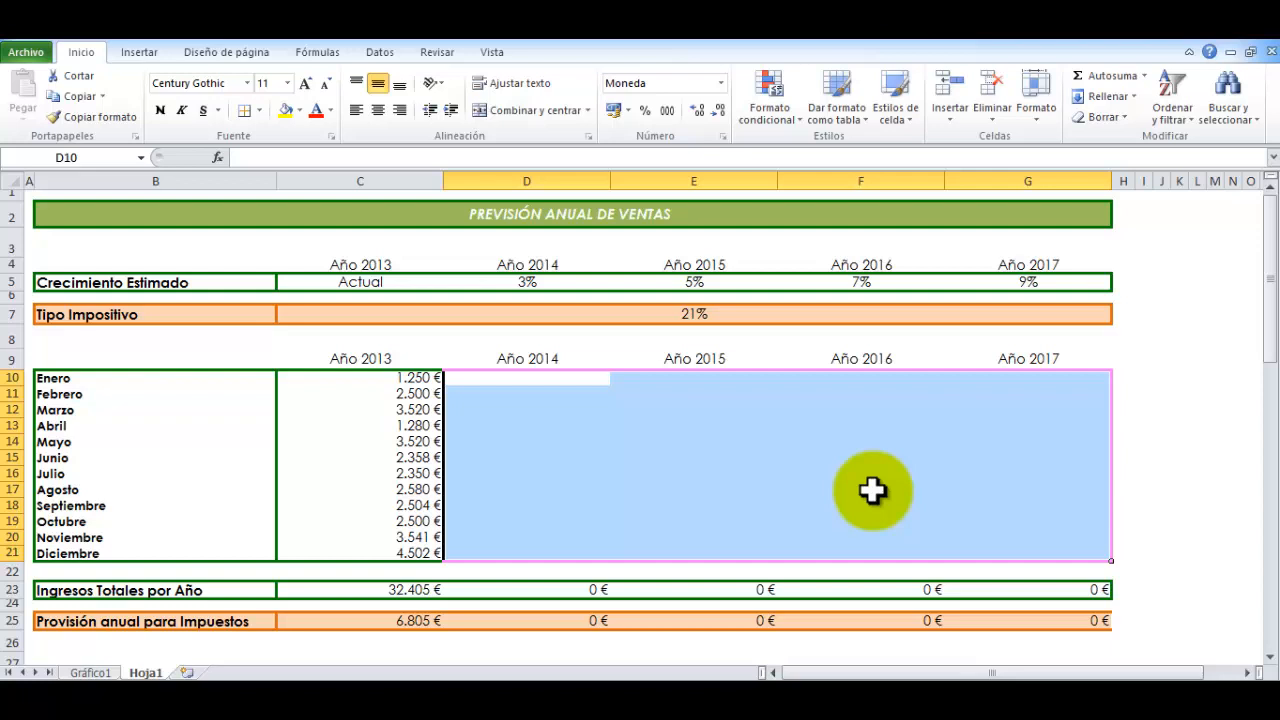
left_click(530, 381)
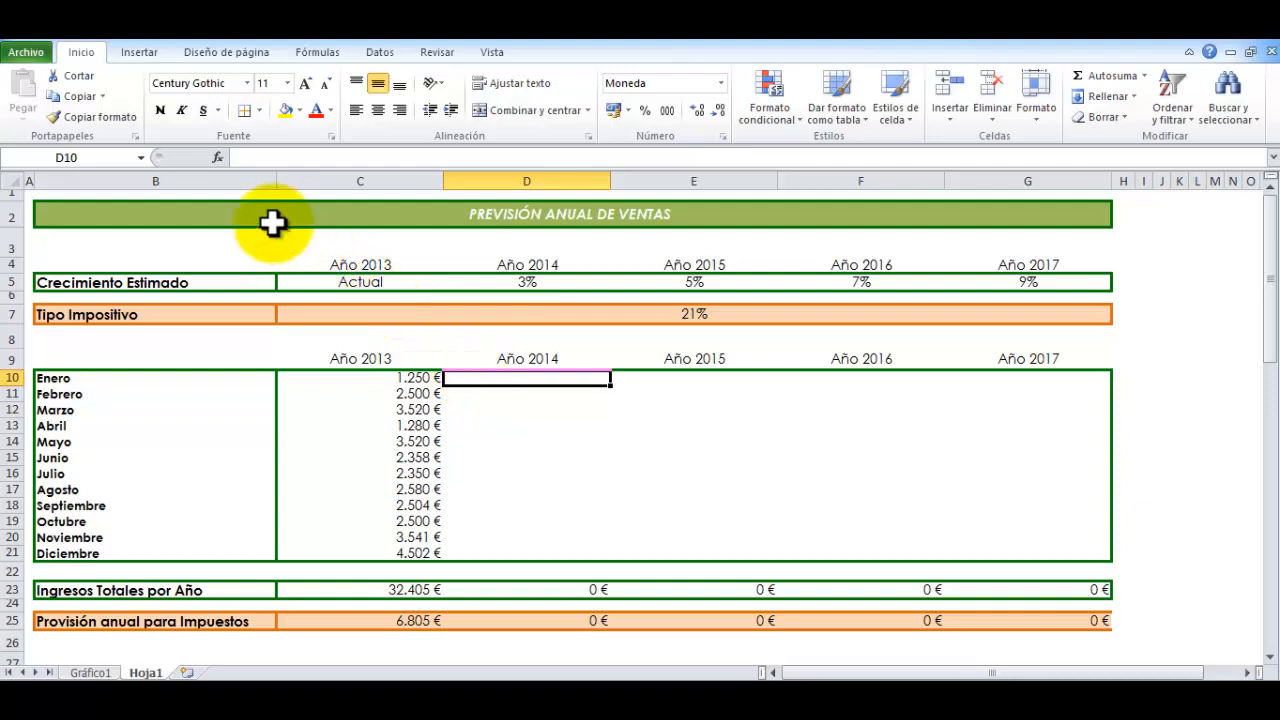
left_click(250, 158)
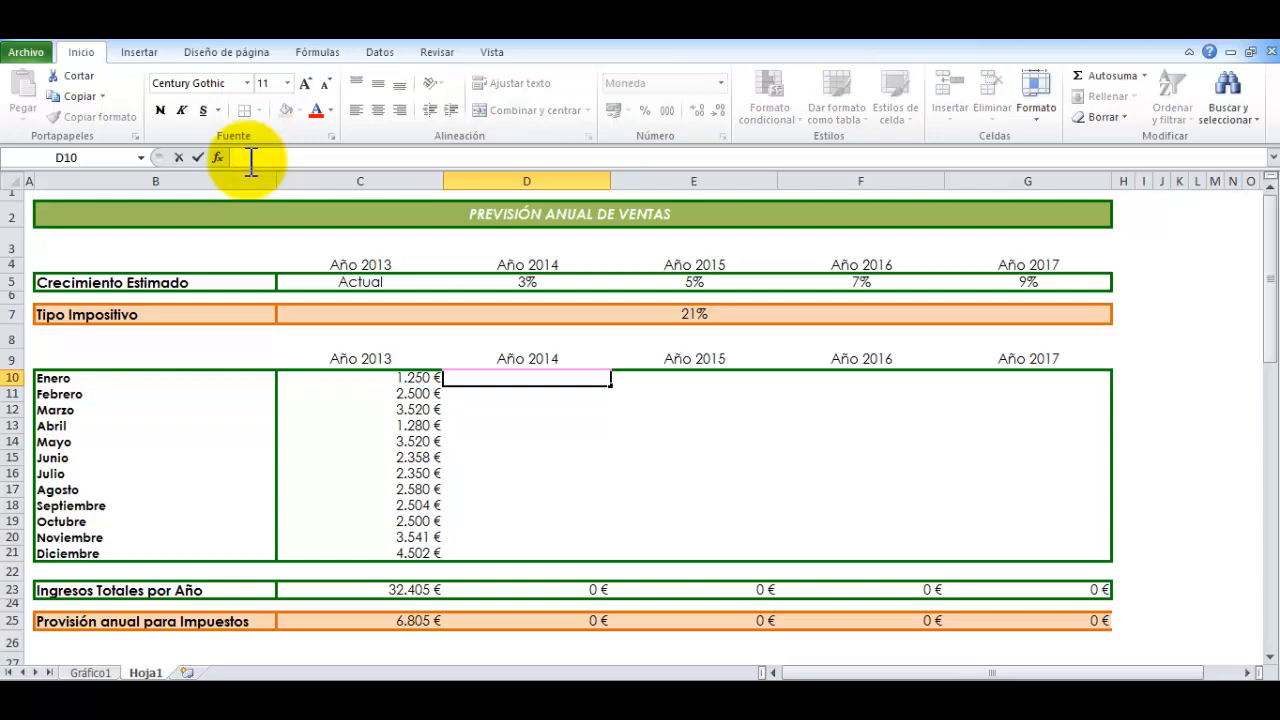
type("=")
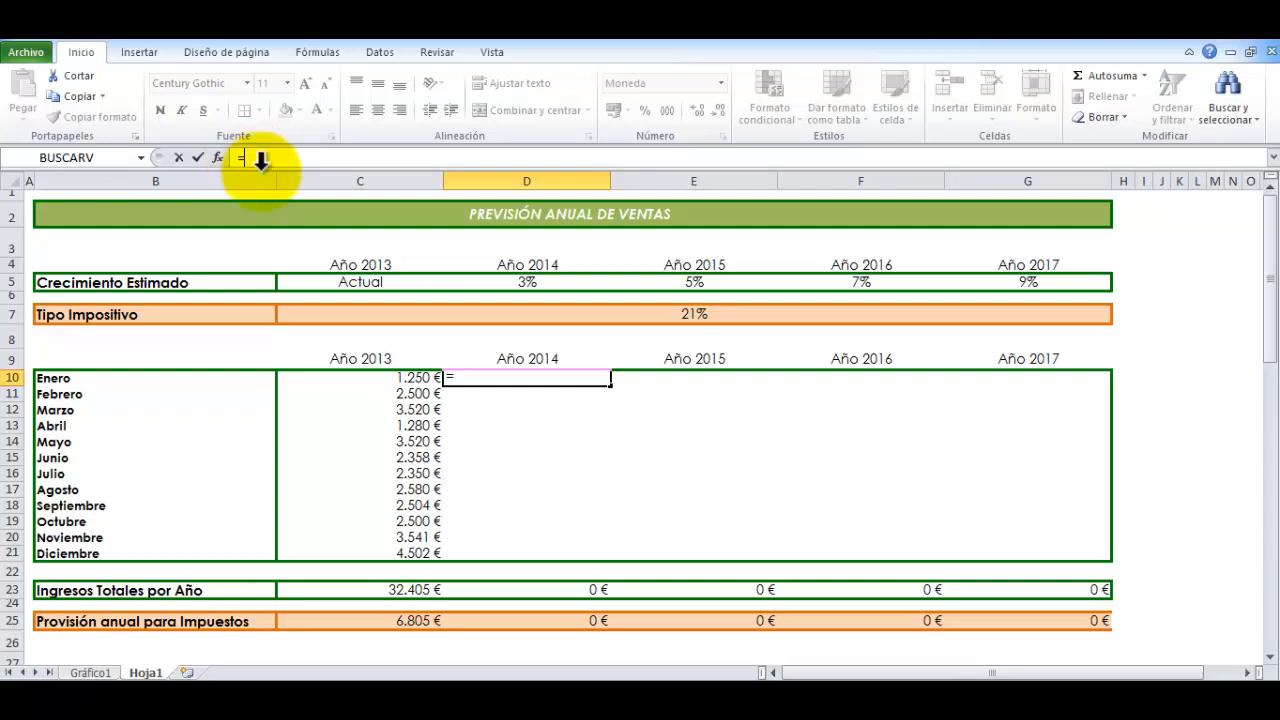
left_click(410, 377)
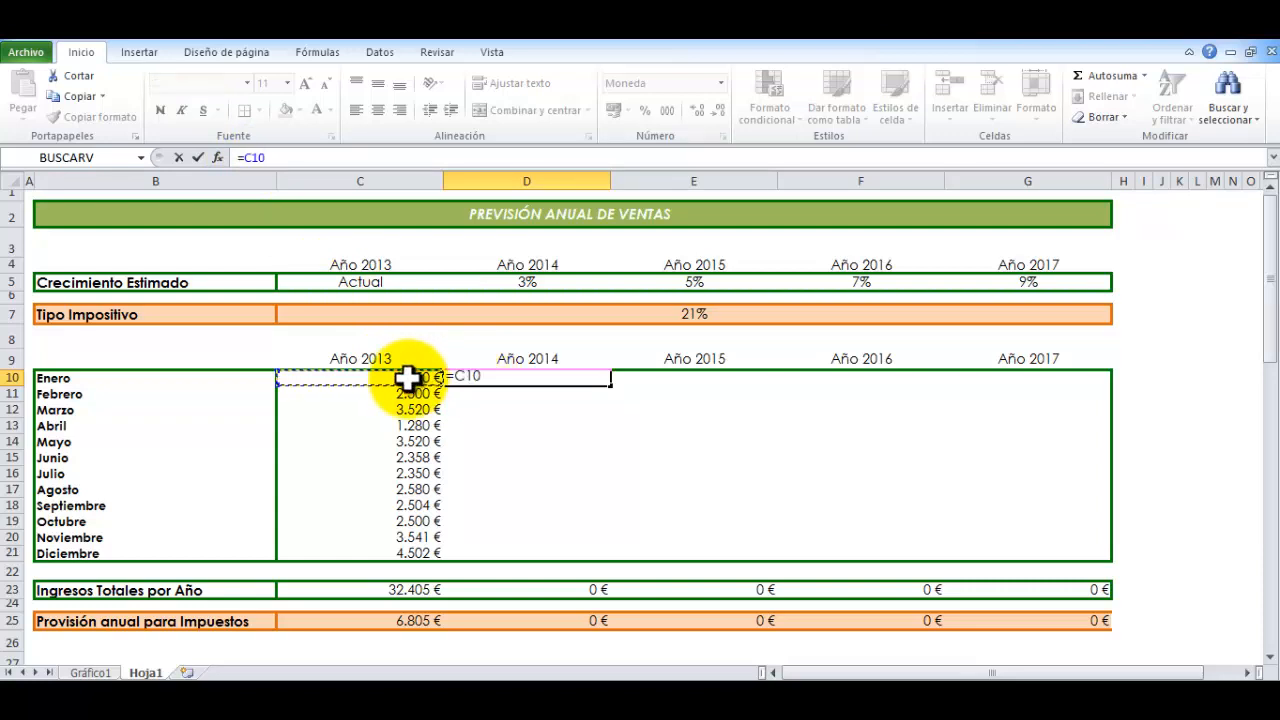
type("+")
left_click(503, 283)
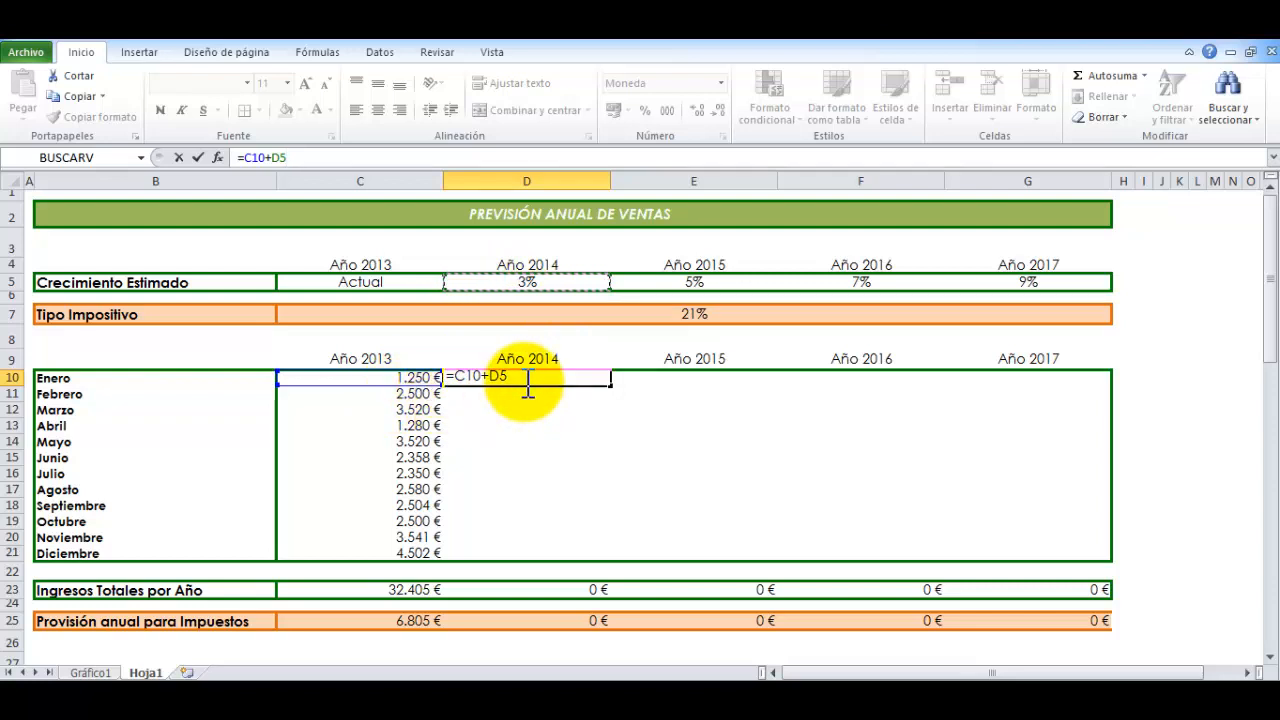
type("*")
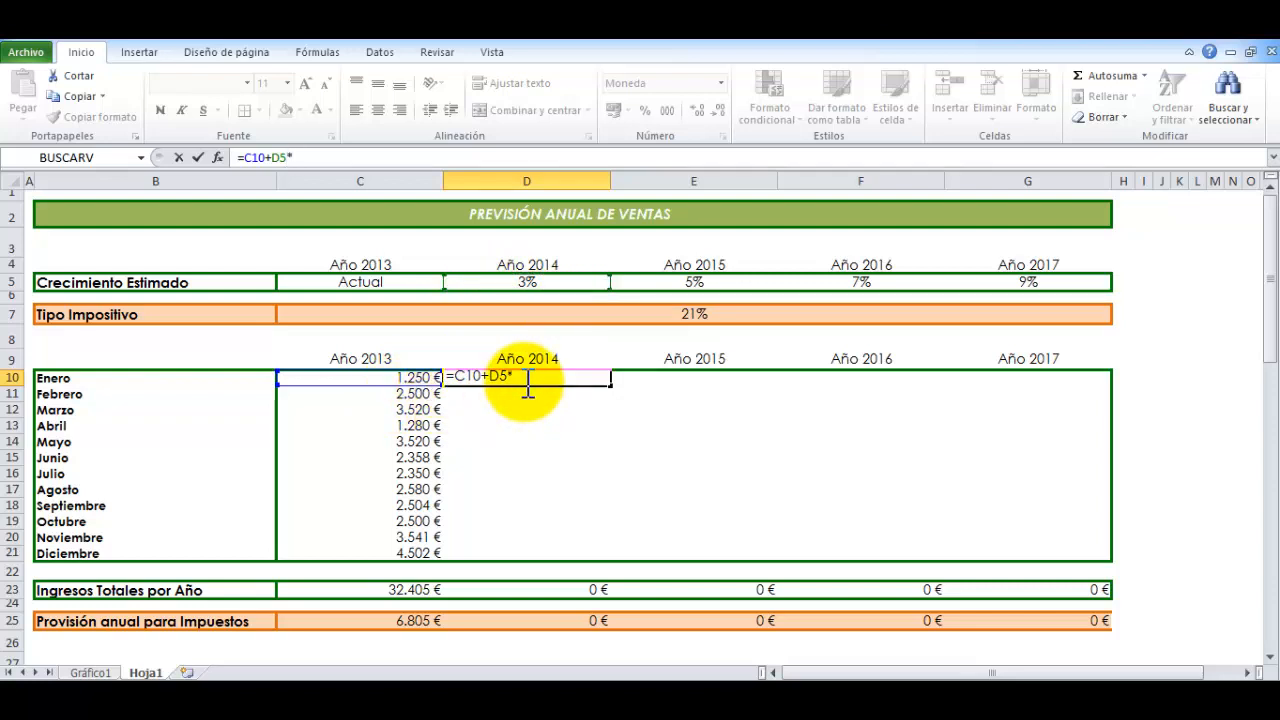
left_click(411, 376)
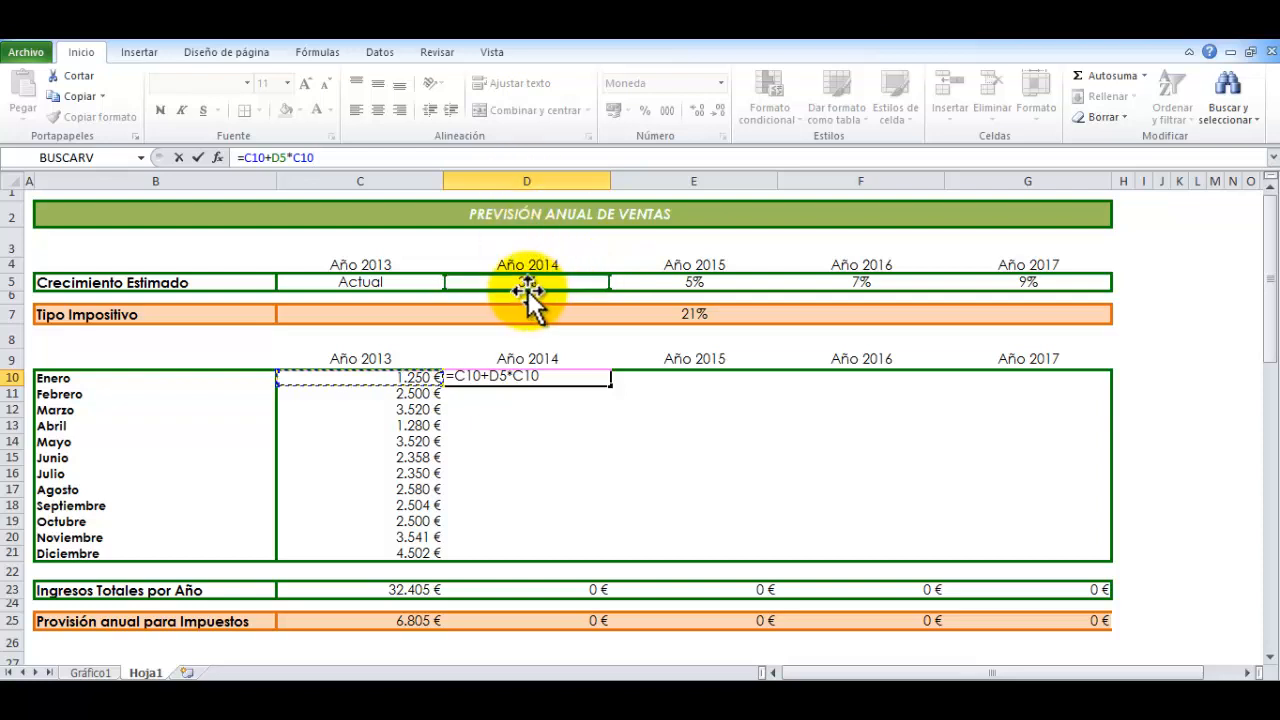
key("Return")
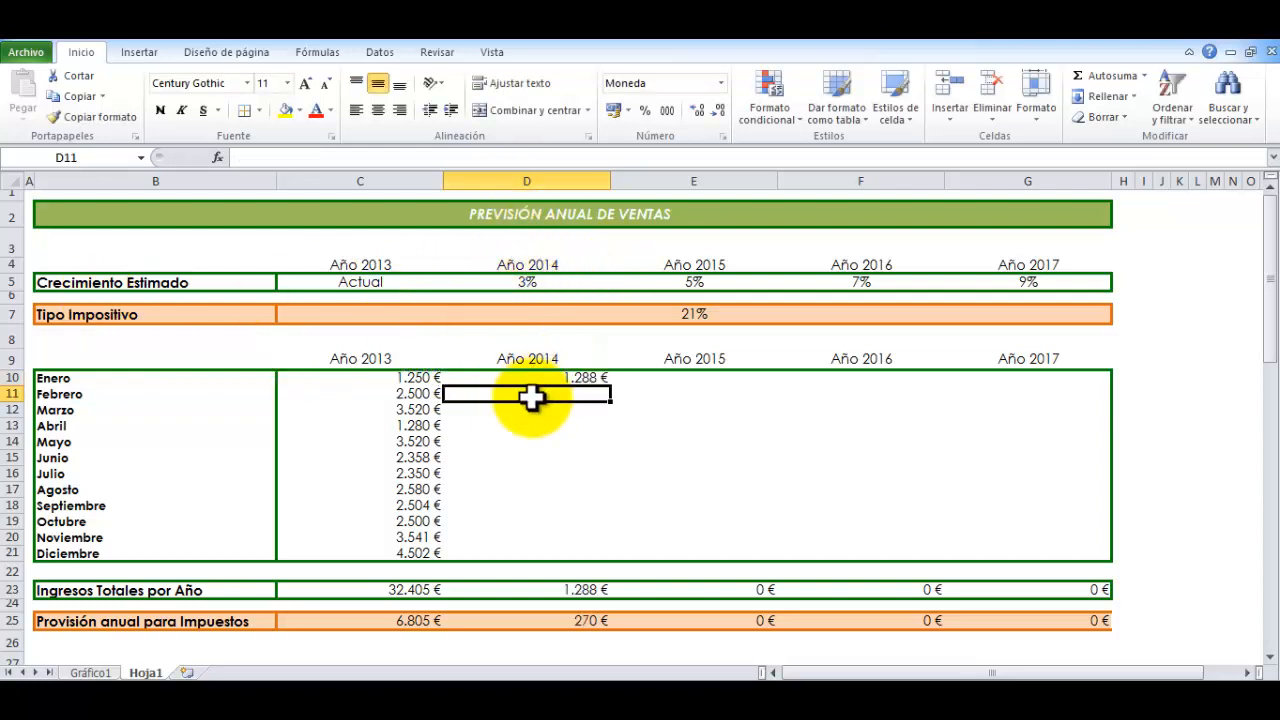
left_click(527, 375)
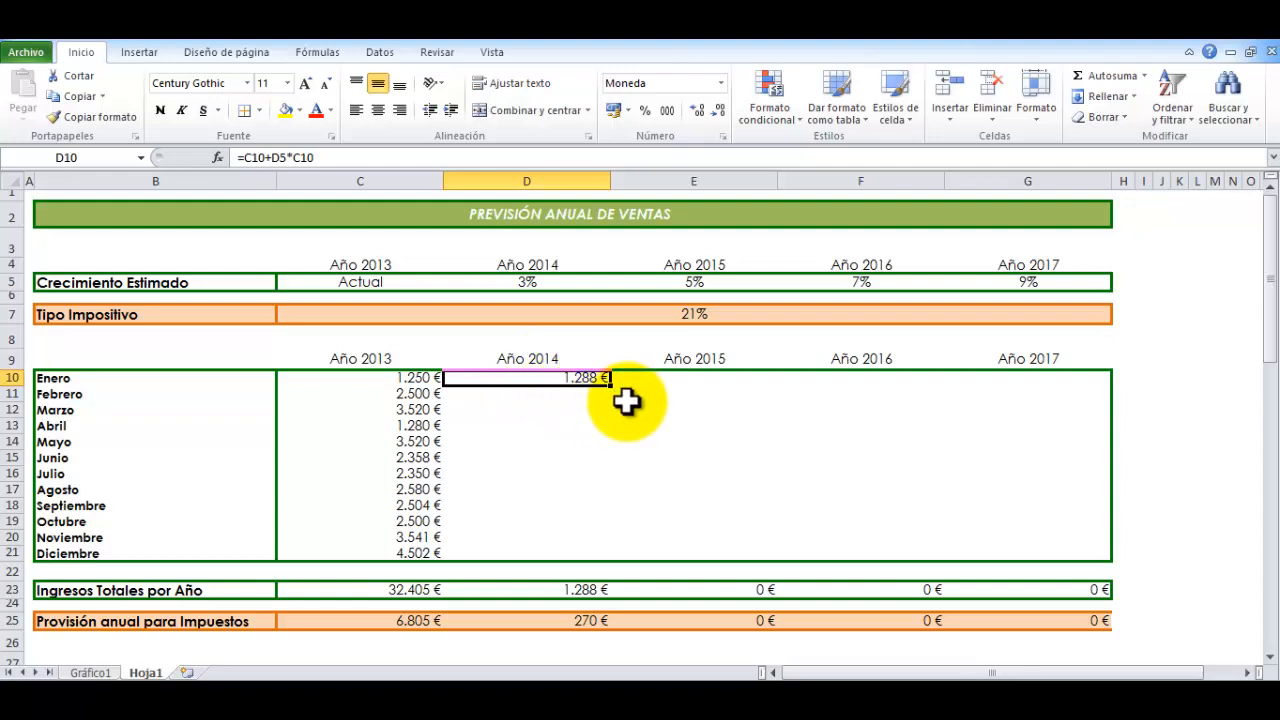
left_click_drag(611, 388, 1052, 381)
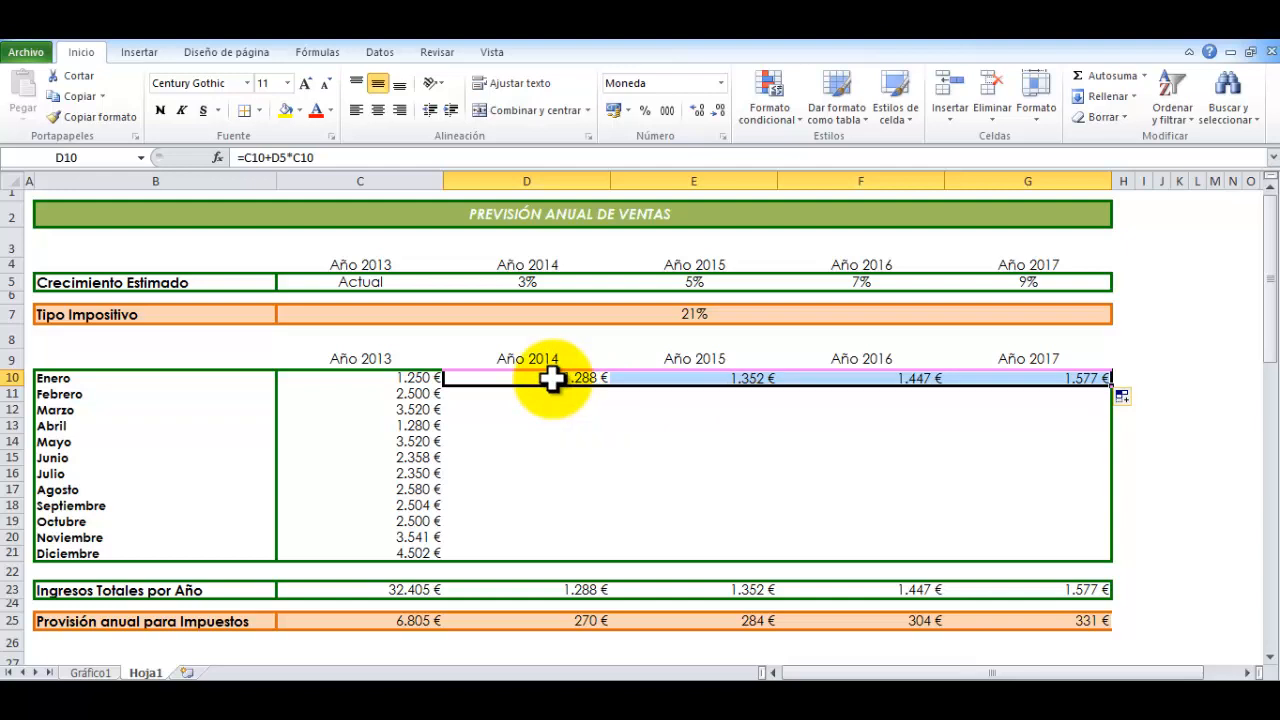
Compare the January forecast formula in D10 and its growth rate in D5 with the copied references in E10 to G10
left_click(553, 378)
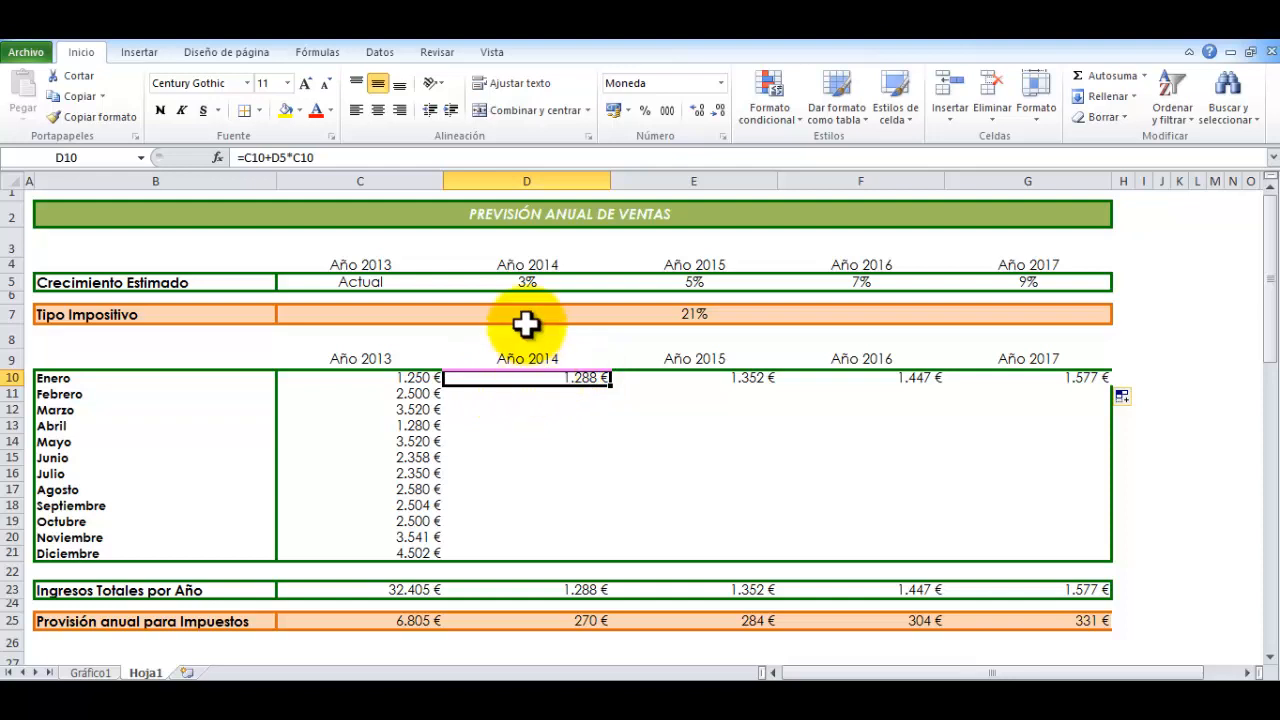
left_click(520, 283)
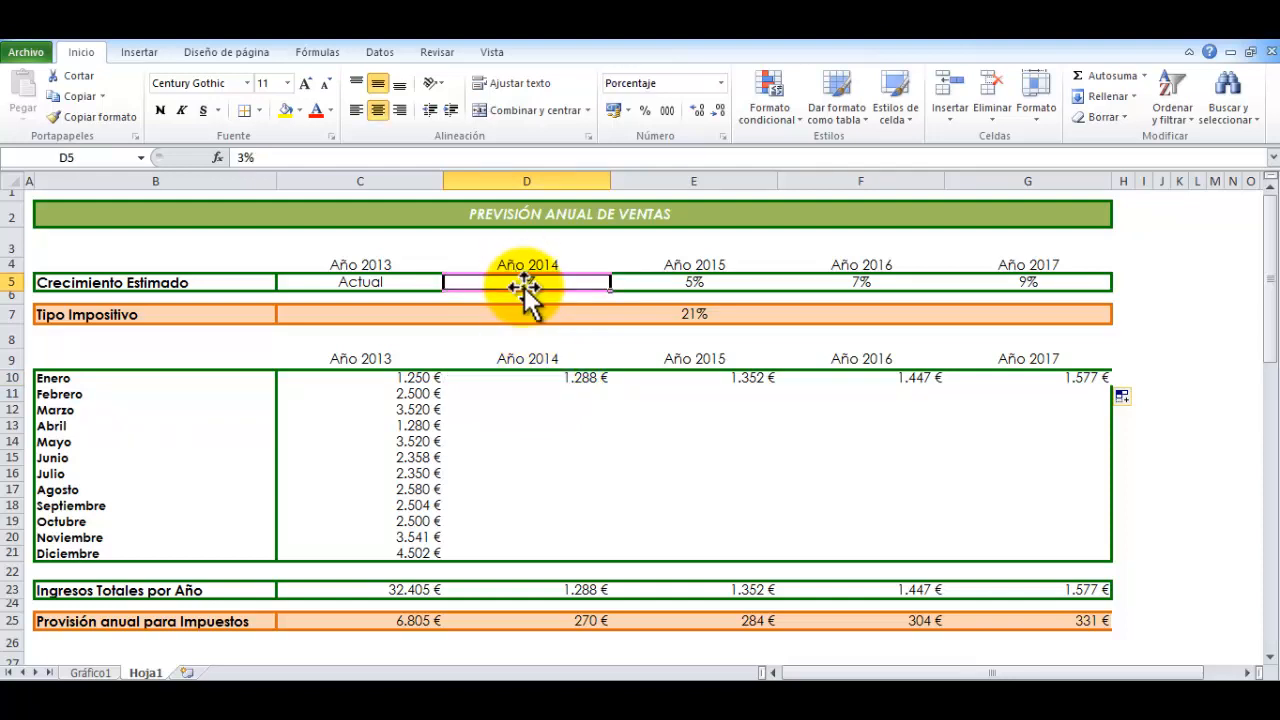
left_click(548, 380)
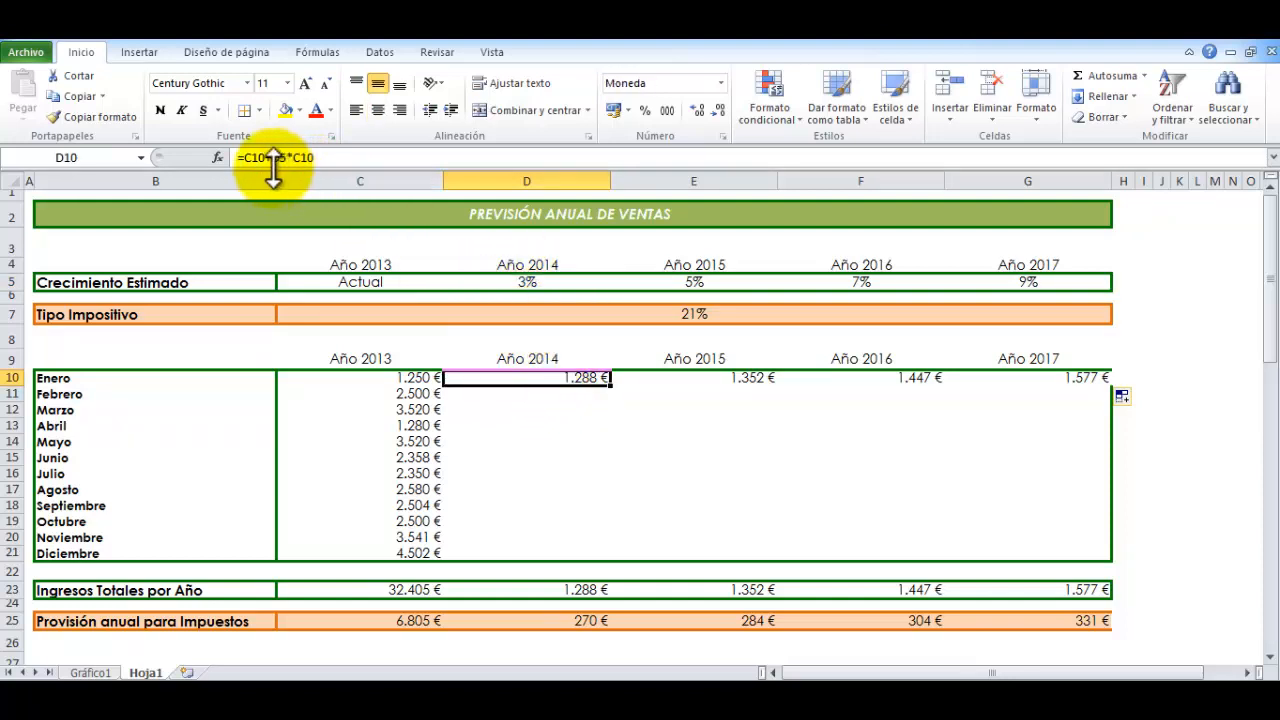
left_click_drag(268, 158, 293, 158)
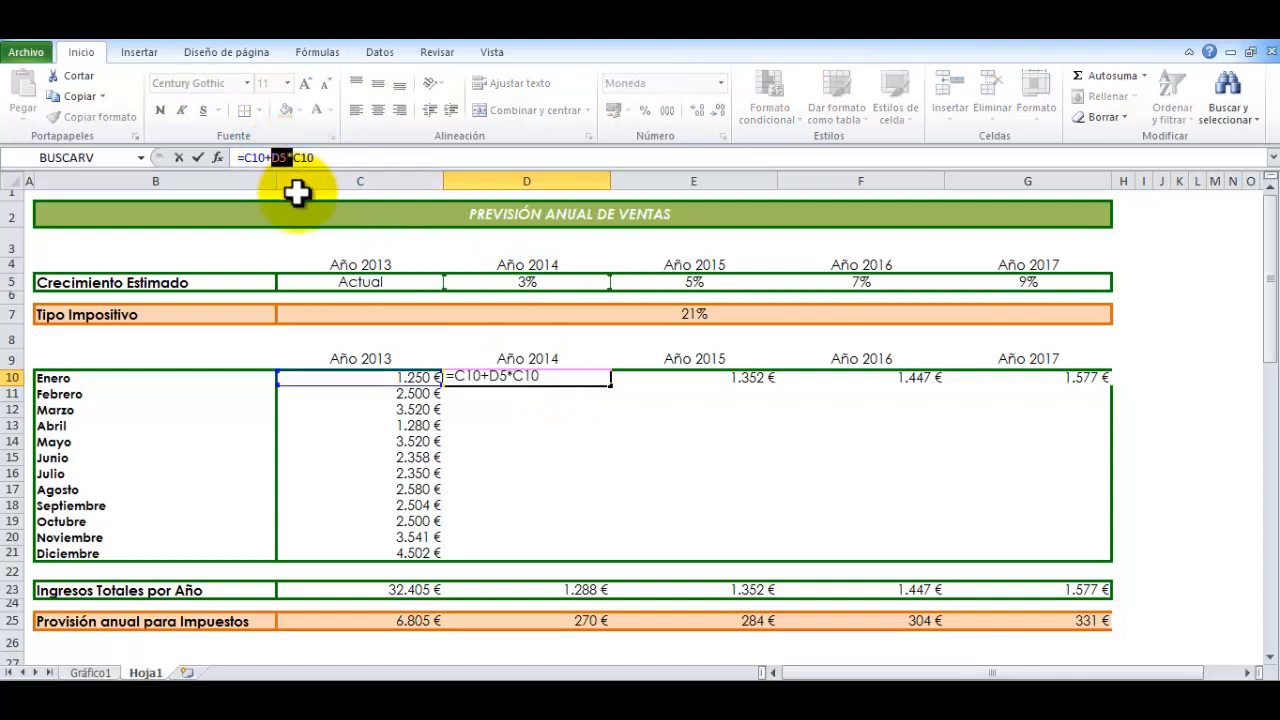
key("Escape")
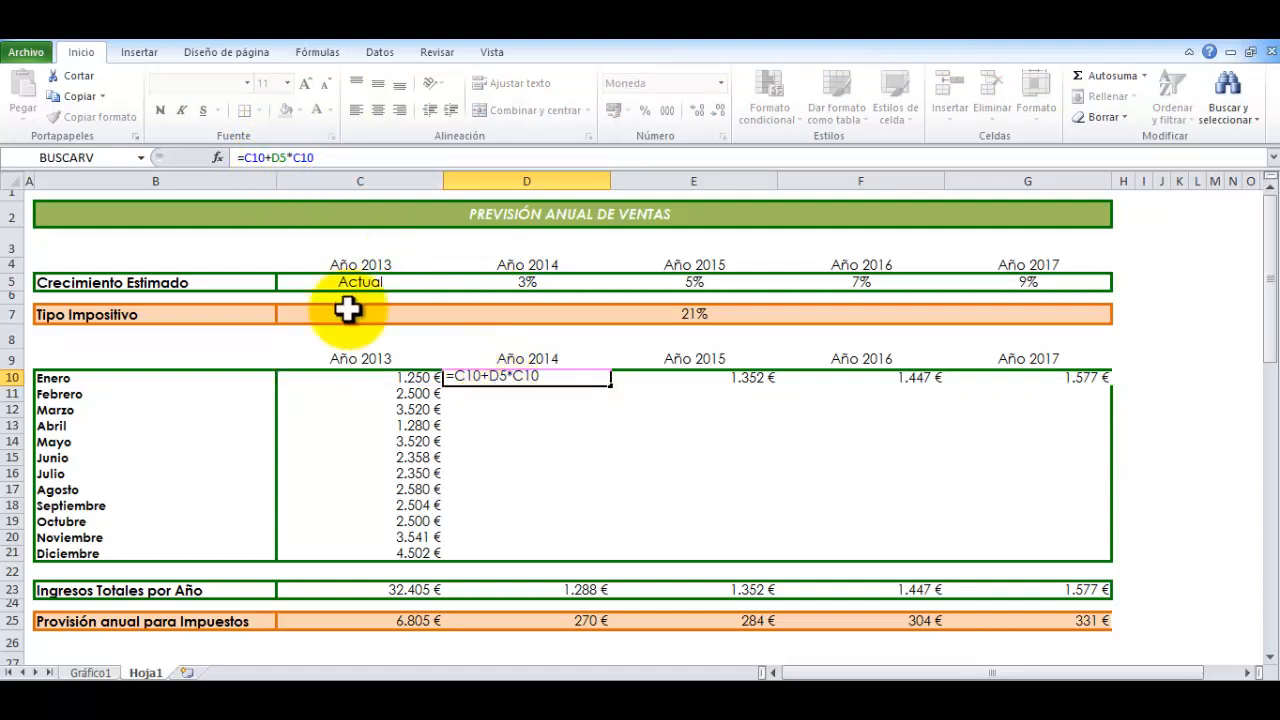
key("Tab")
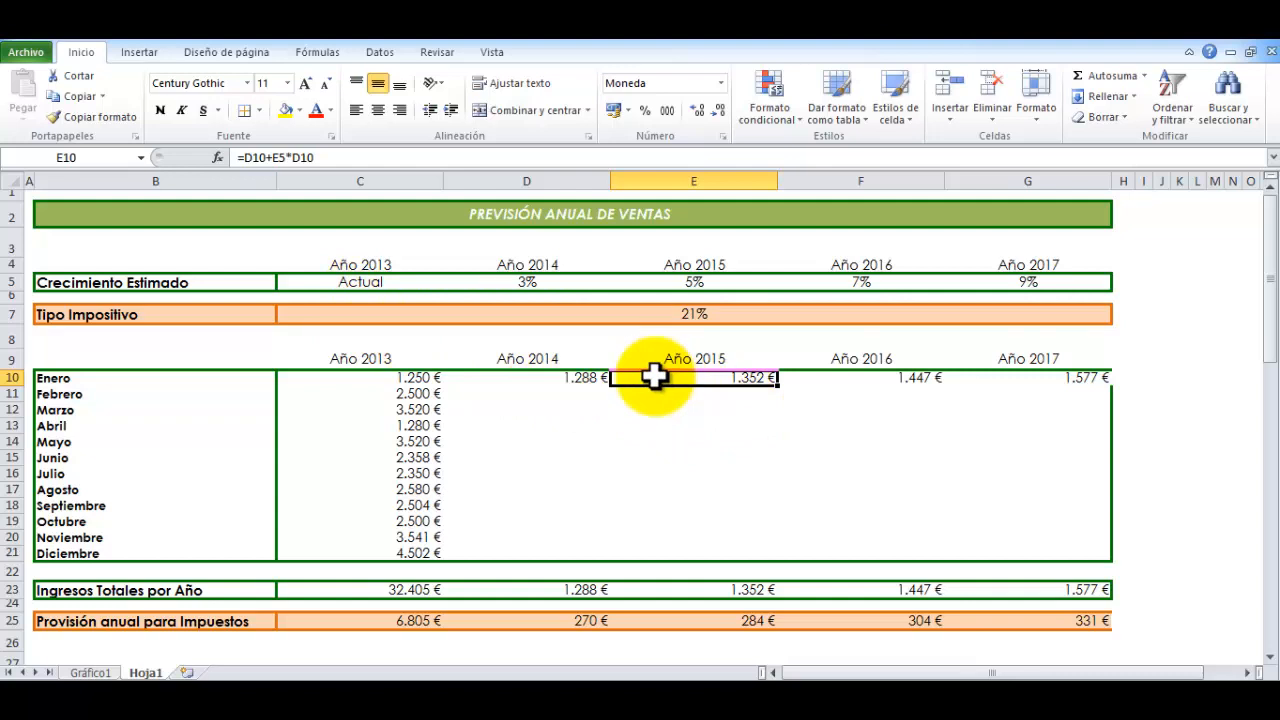
key("Right")
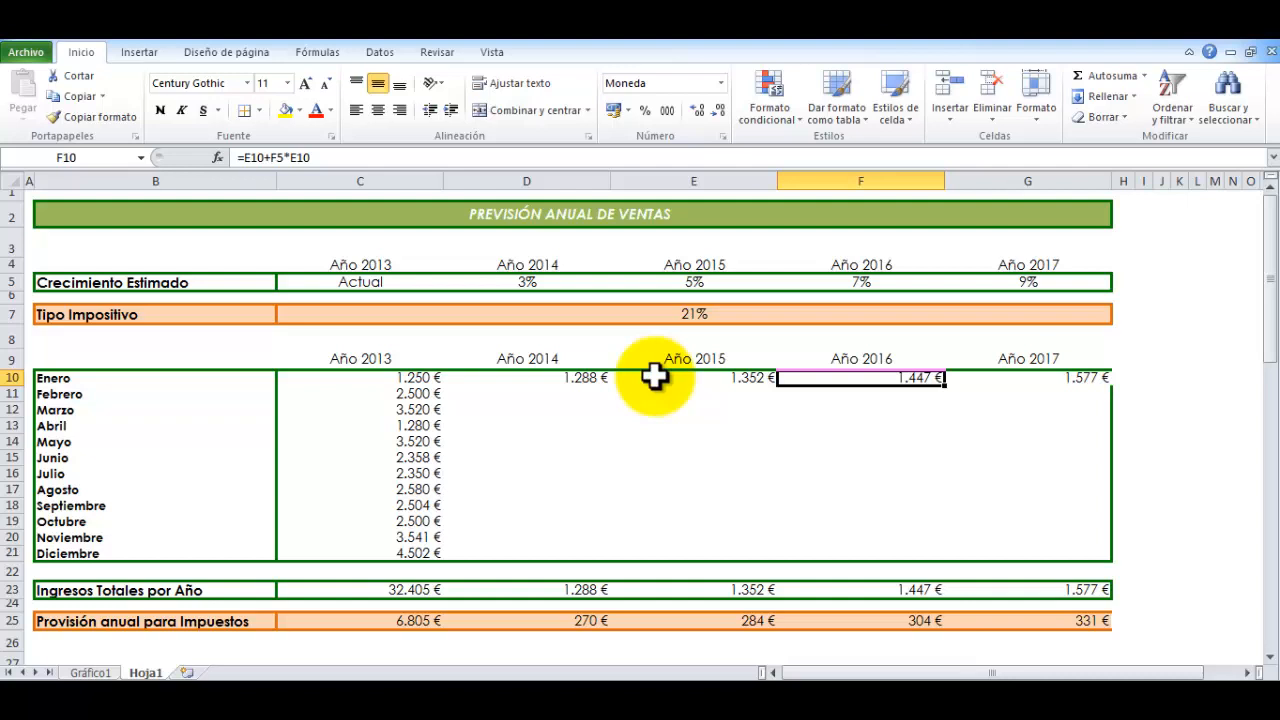
key("Right")
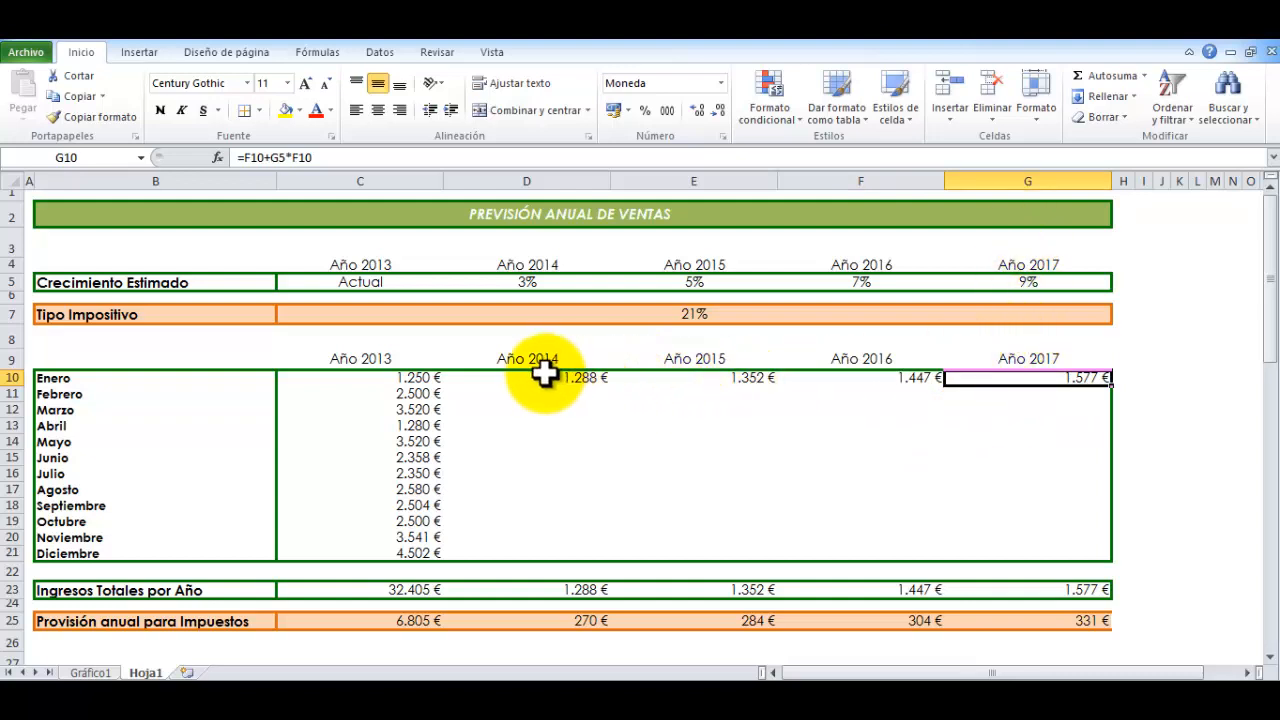
Fill the January forecast formulas in D10:G10 down through row 21 without copying the formatting
left_click_drag(527, 374, 1010, 382)
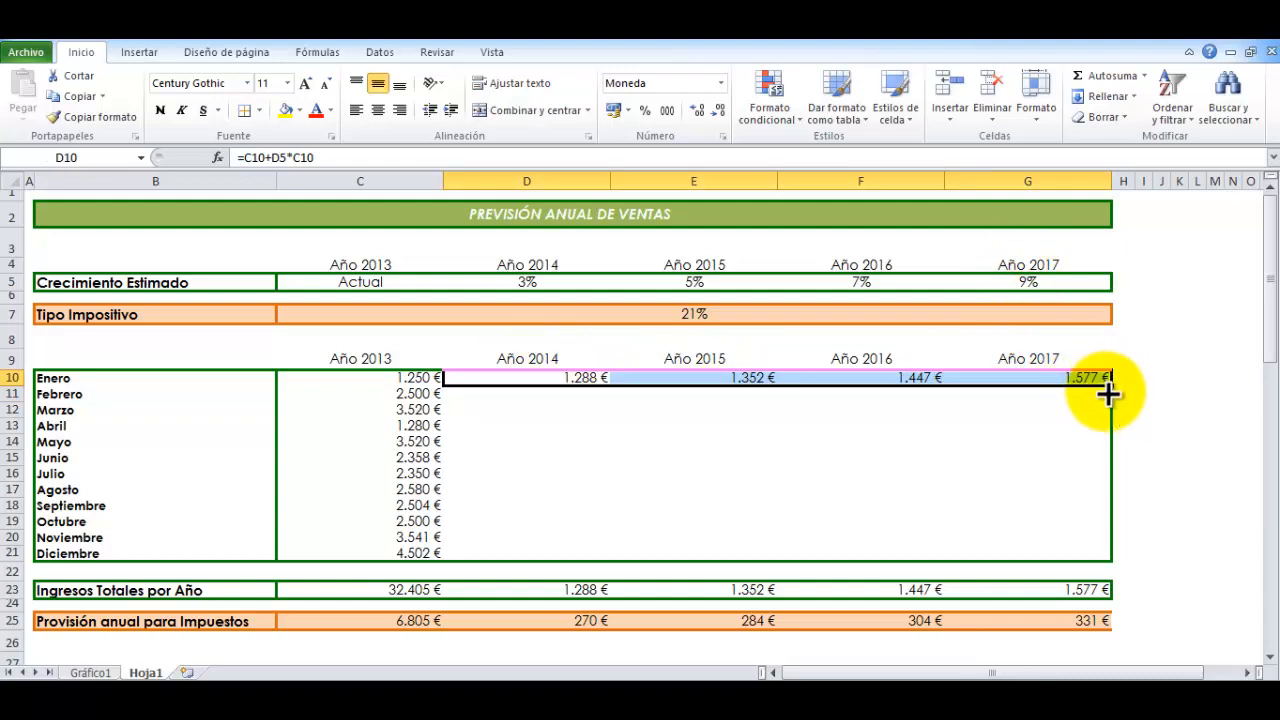
left_click_drag(1108, 393, 1094, 566)
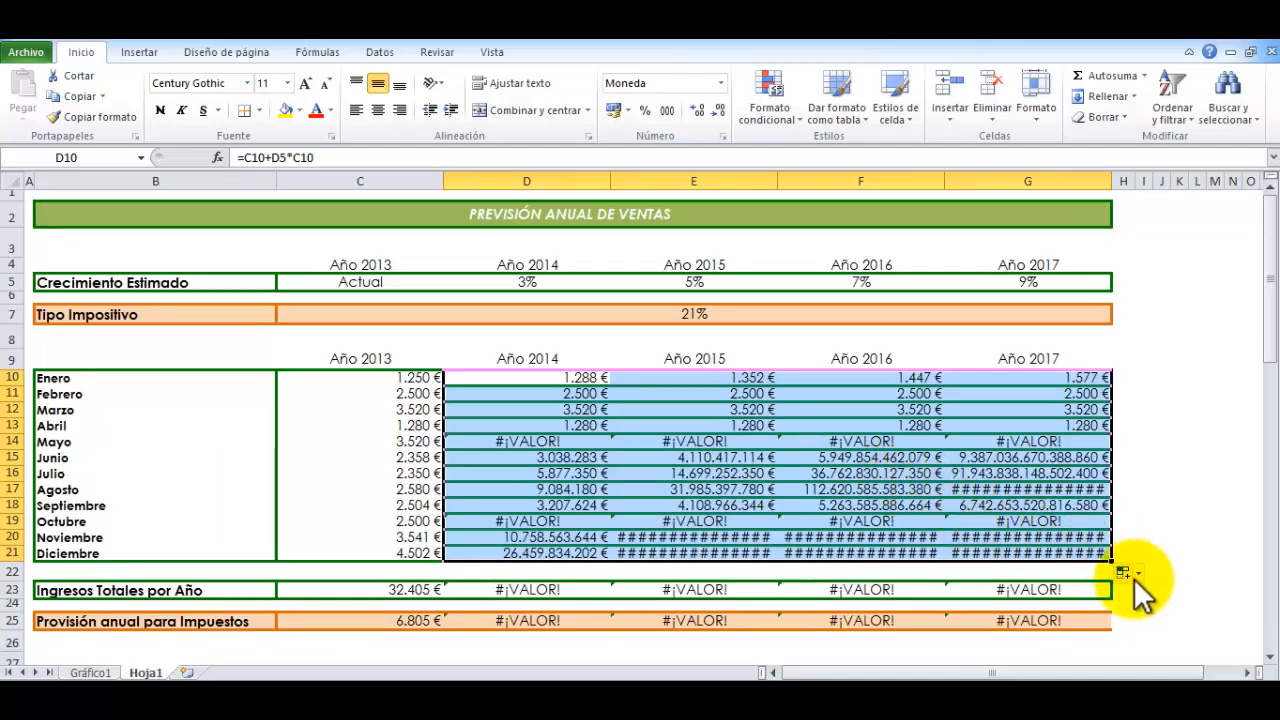
left_click(1138, 576)
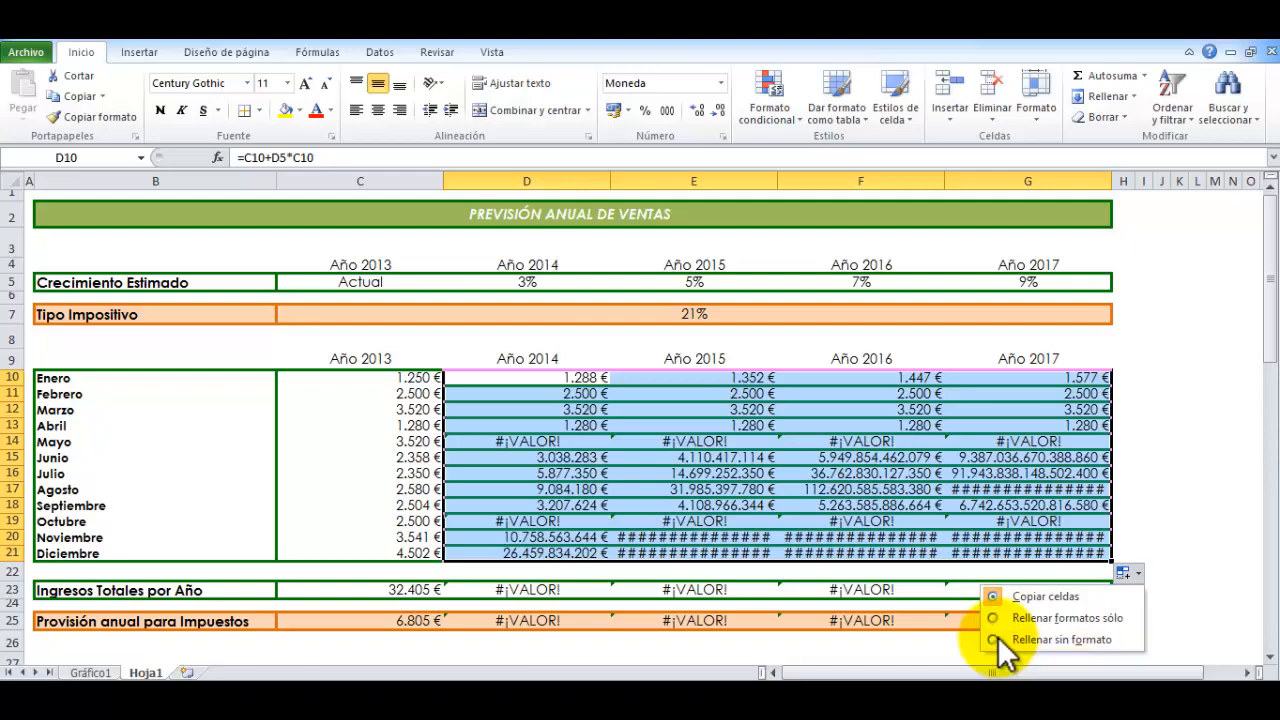
left_click(1040, 640)
Examine the copied forecast formulas across the March to October rows from column D to column G
left_click(749, 445)
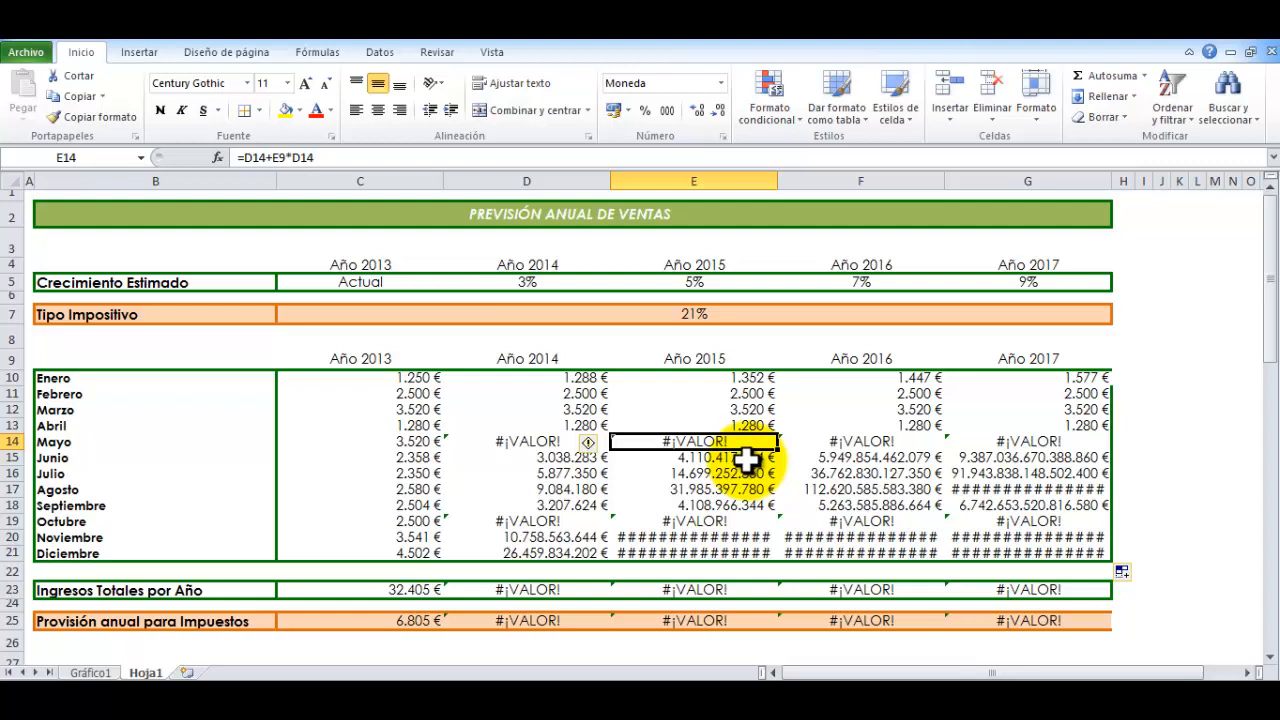
key("Up")
key("Up")
key("Left")
key("Left")
key("Right")
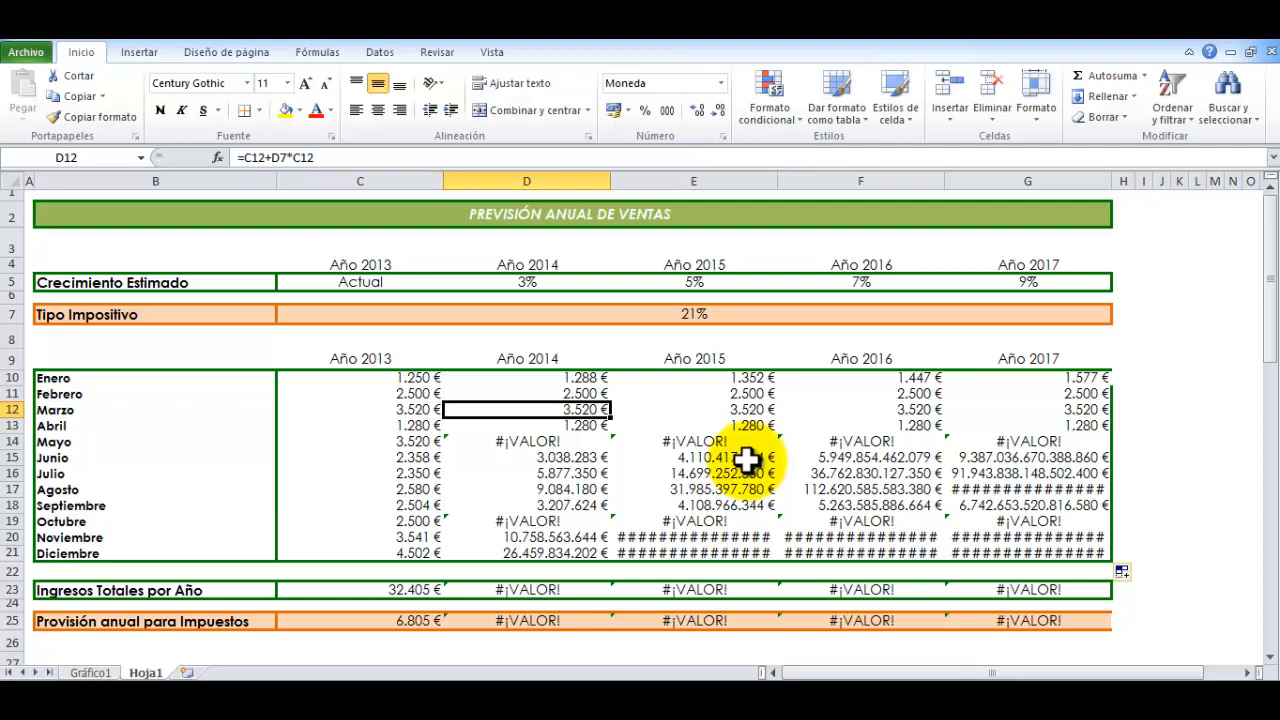
key("Down")
key("Down")
key("Down")
key("Down")
key("Right")
key("Right")
key("Right")
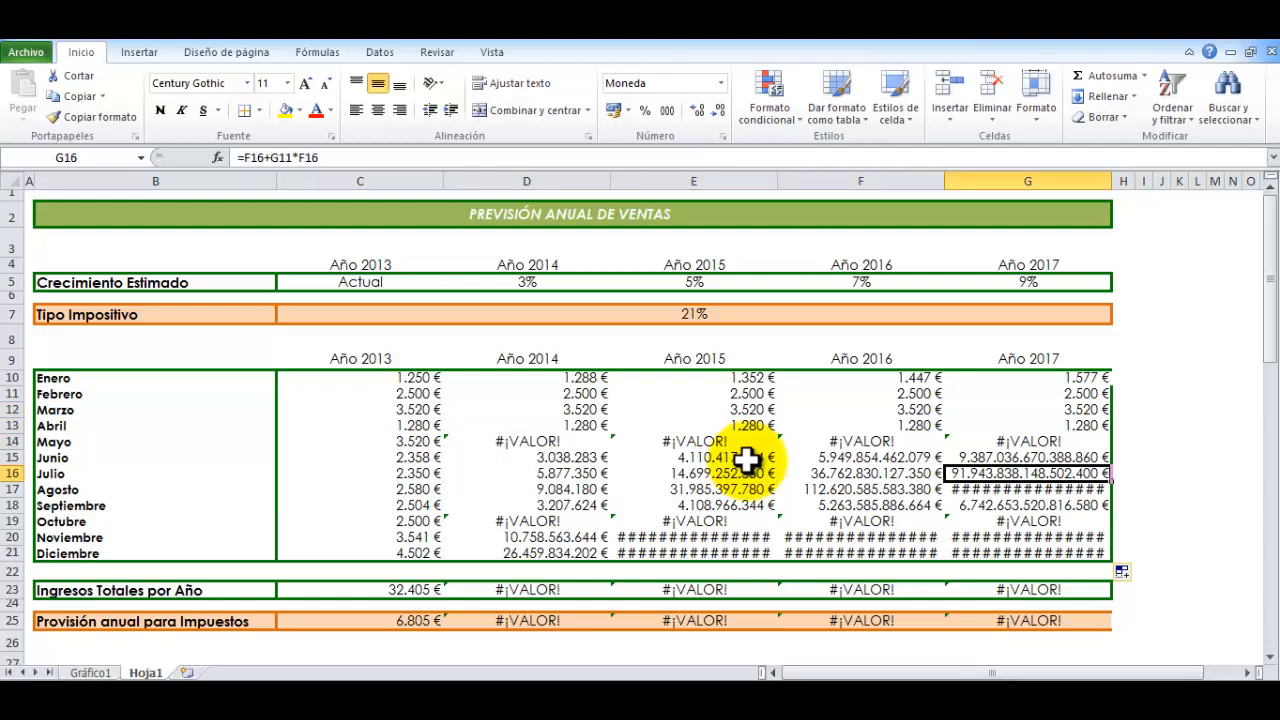
key("Down")
key("Down")
key("Down")
key("Down")
key("Left")
key("Left")
key("Left")
key("Left")
key("Up")
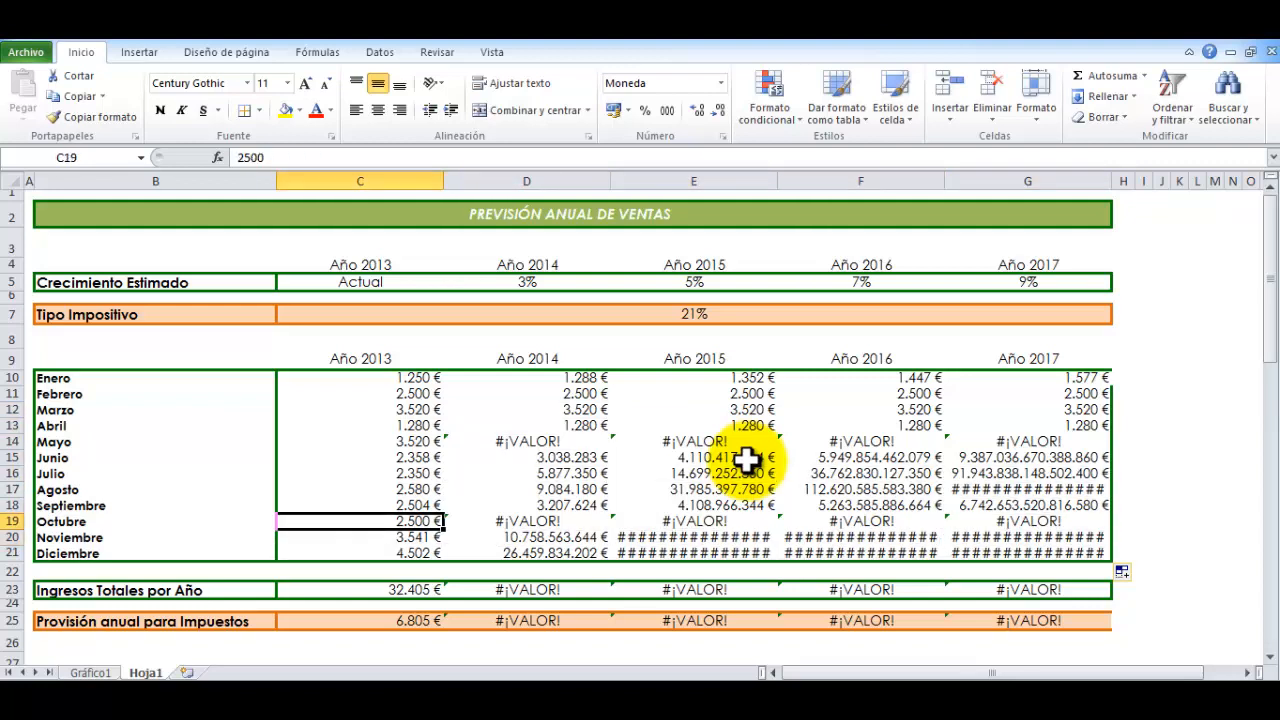
Trace the growth-rate reference in the 2014 formulas from October back up to January in D10
key("Right")
key("Up")
key("Up")
key("Up")
key("Up")
key("Up")
key("Up")
key("Up")
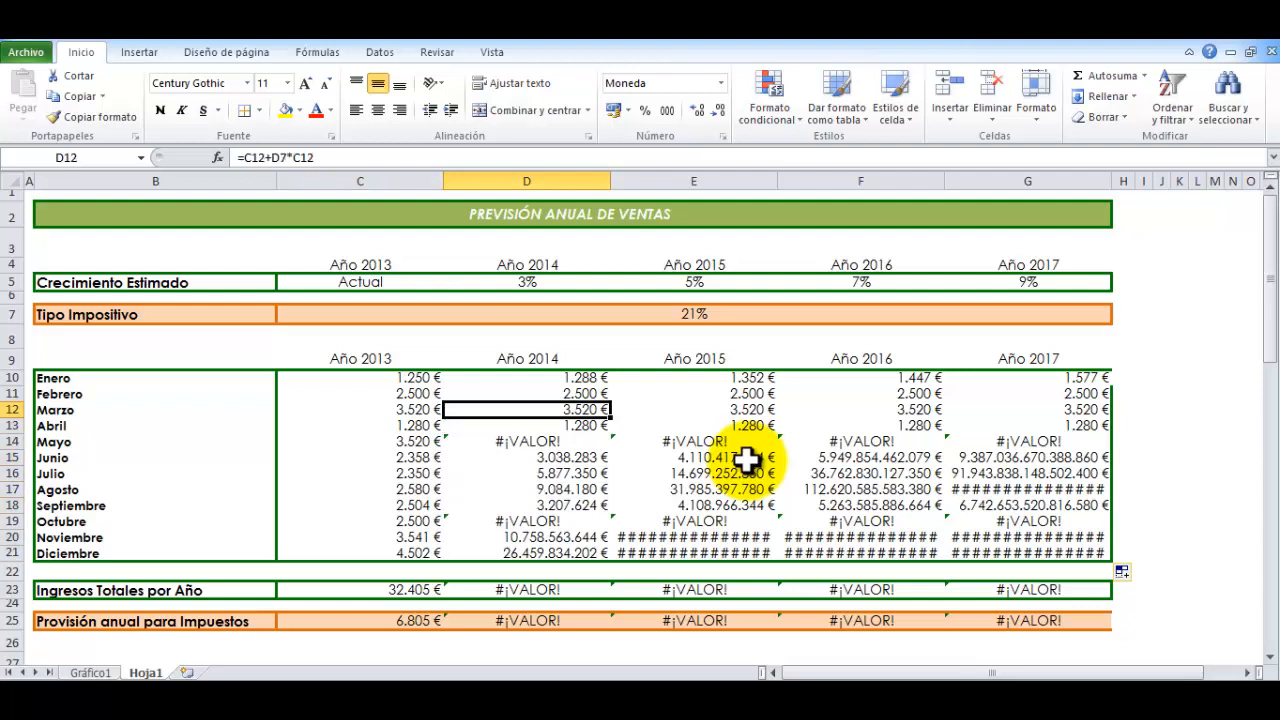
key("Up")
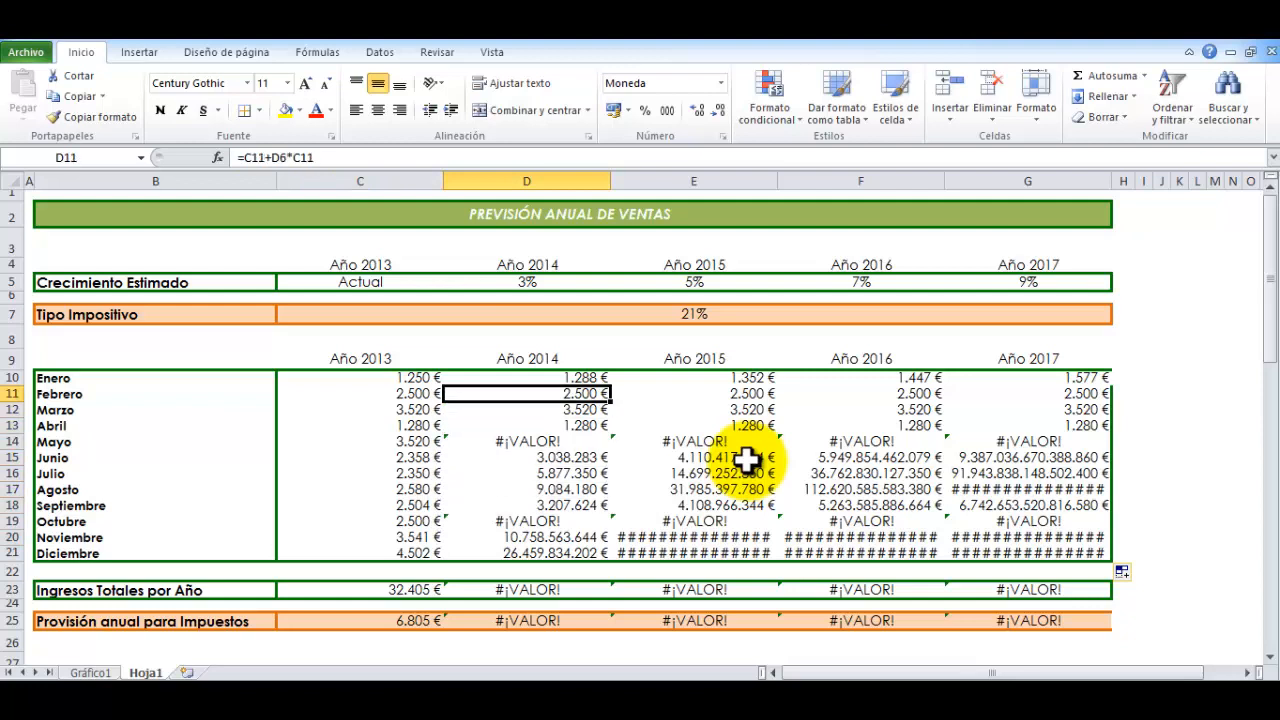
key("Up")
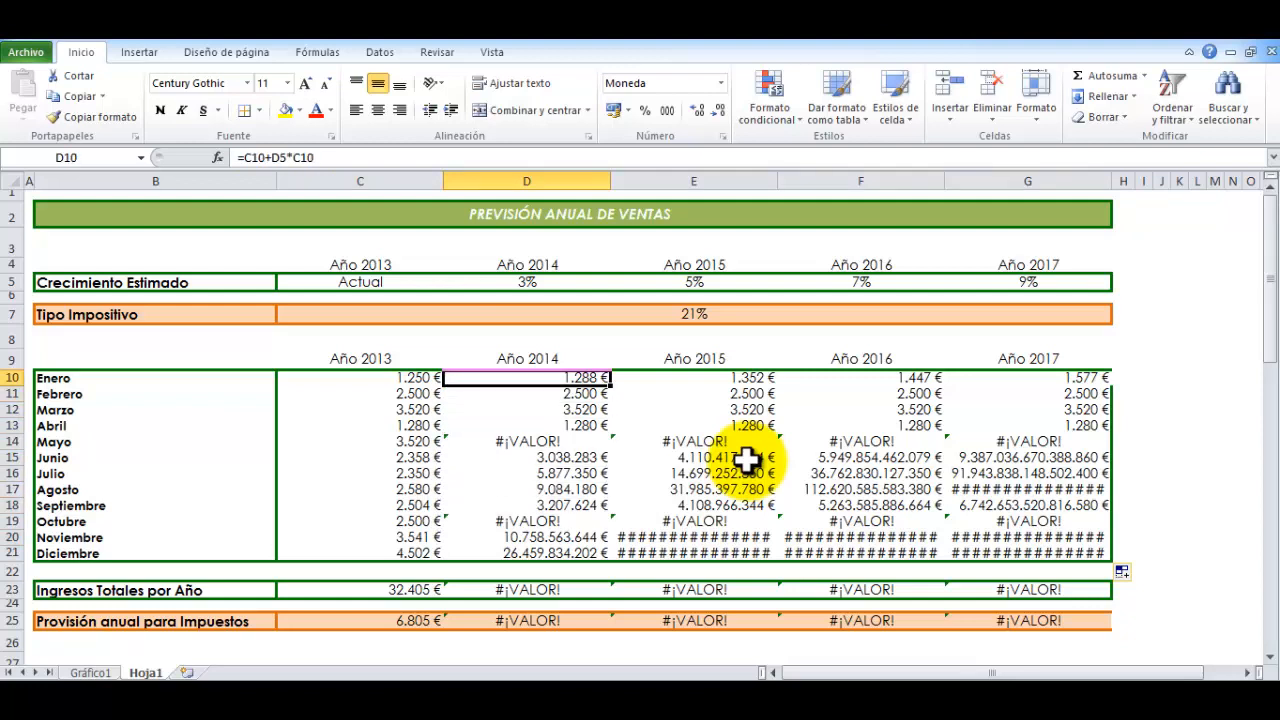
Match each forecast year's column, D to G, with its estimated growth rate in row 5
left_click(507, 164)
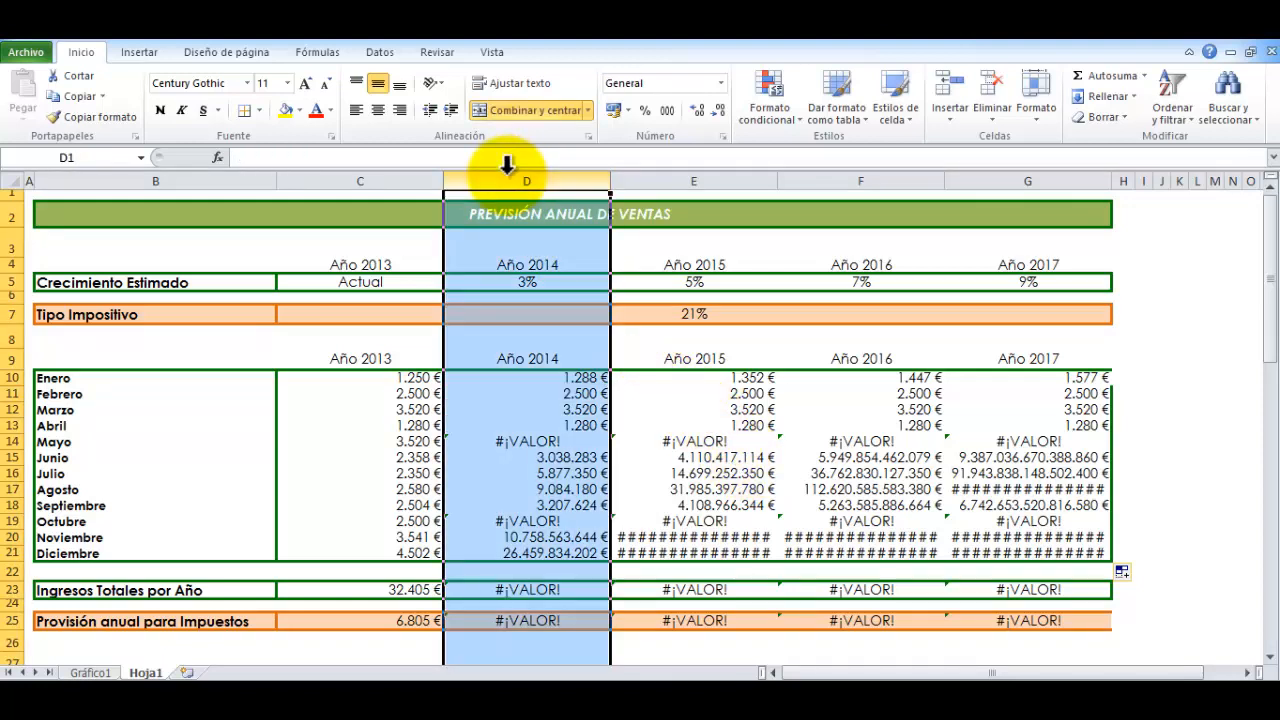
left_click(516, 283)
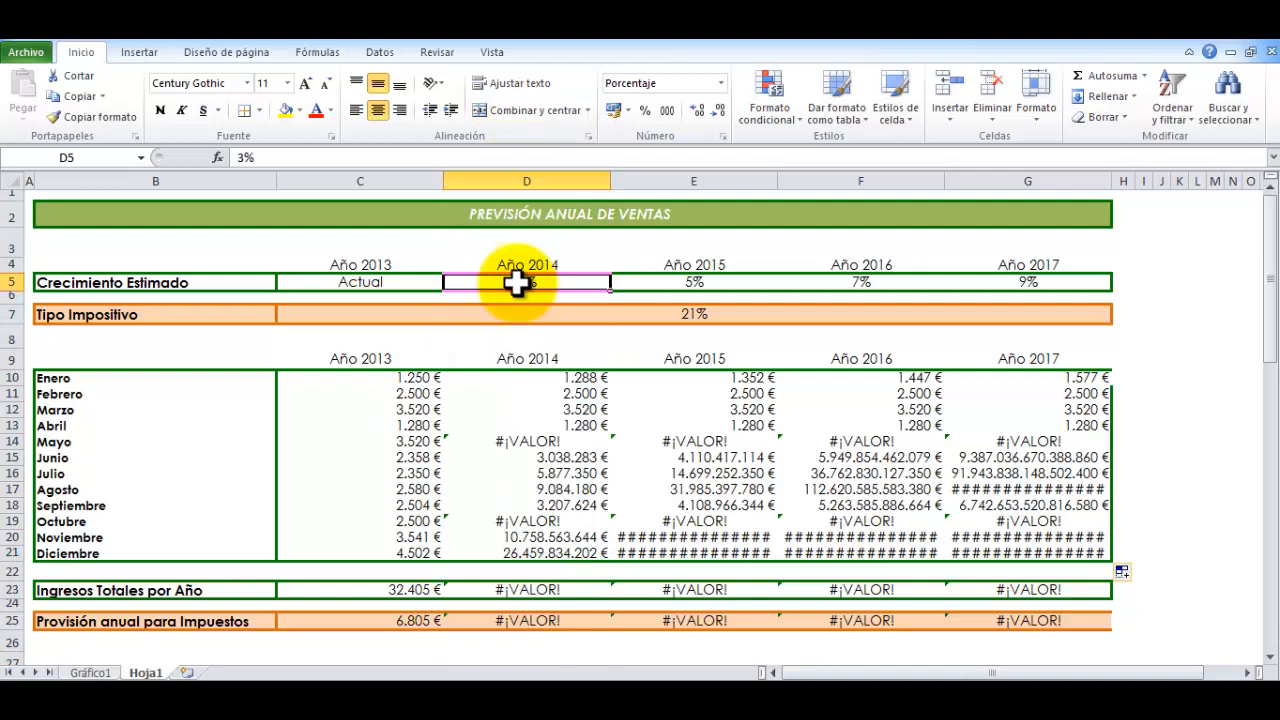
left_click(690, 181)
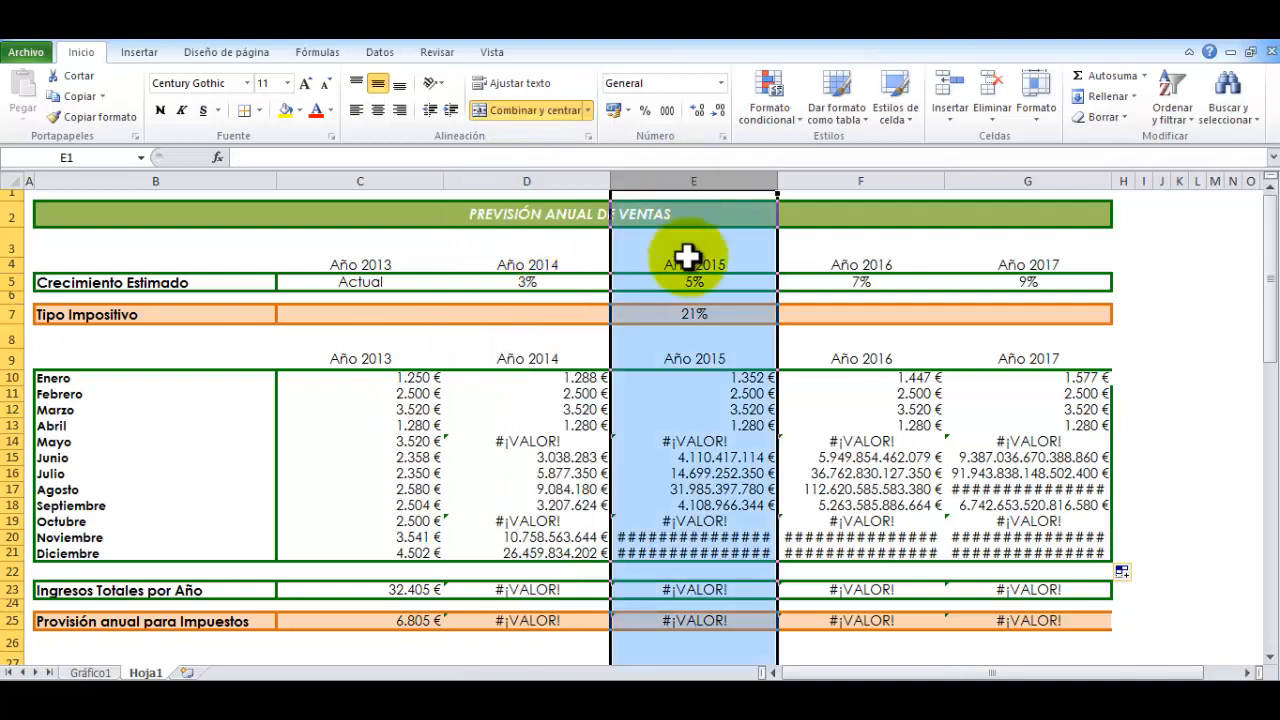
left_click(678, 284)
left_click(856, 181)
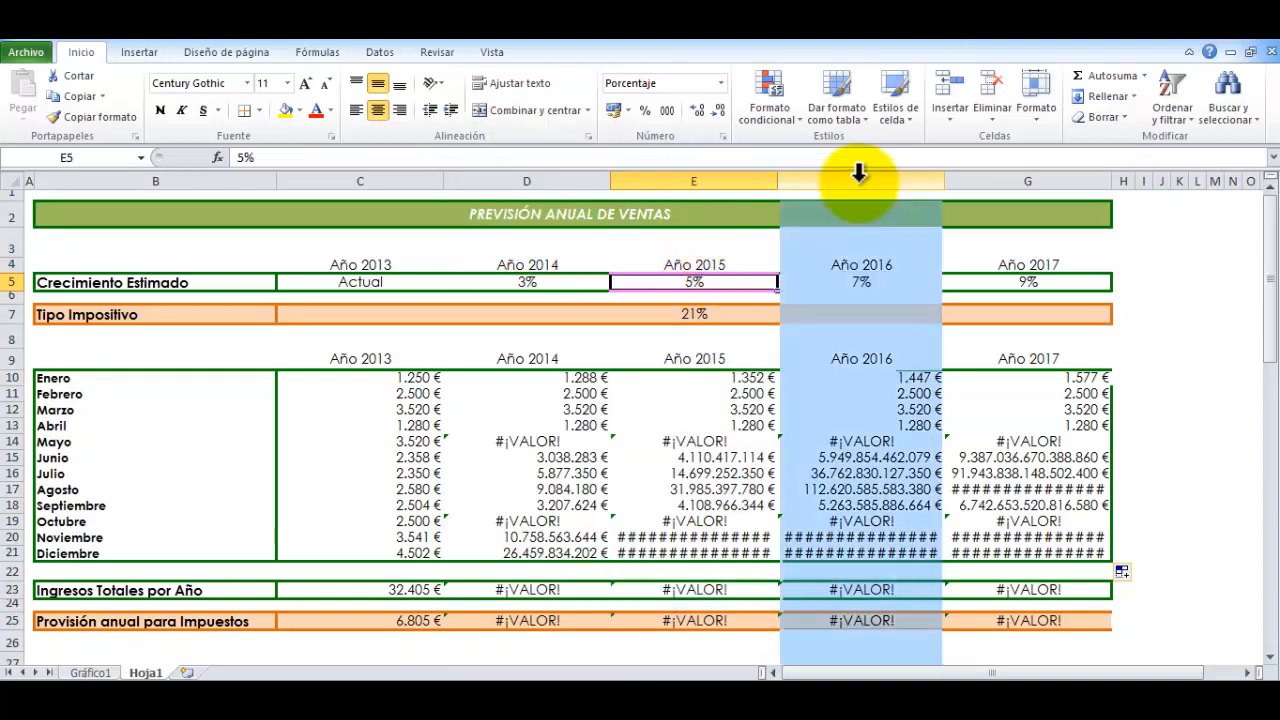
left_click(851, 280)
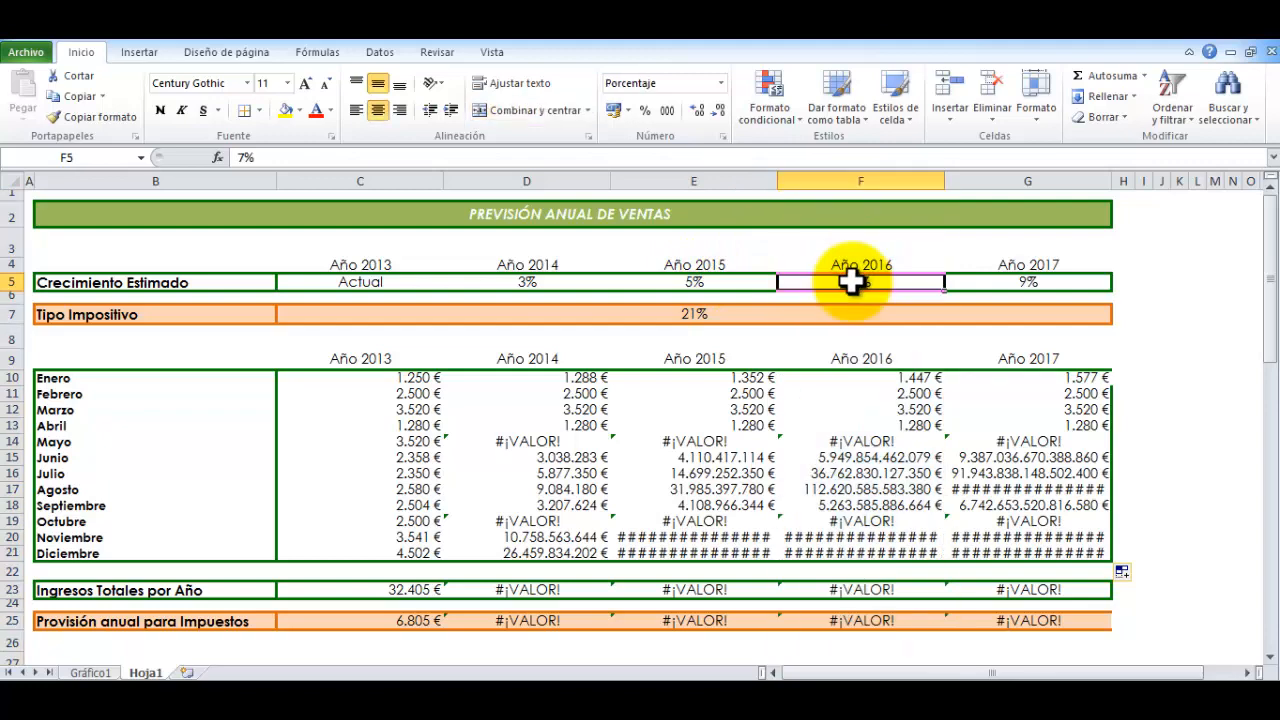
left_click(999, 182)
left_click(1014, 283)
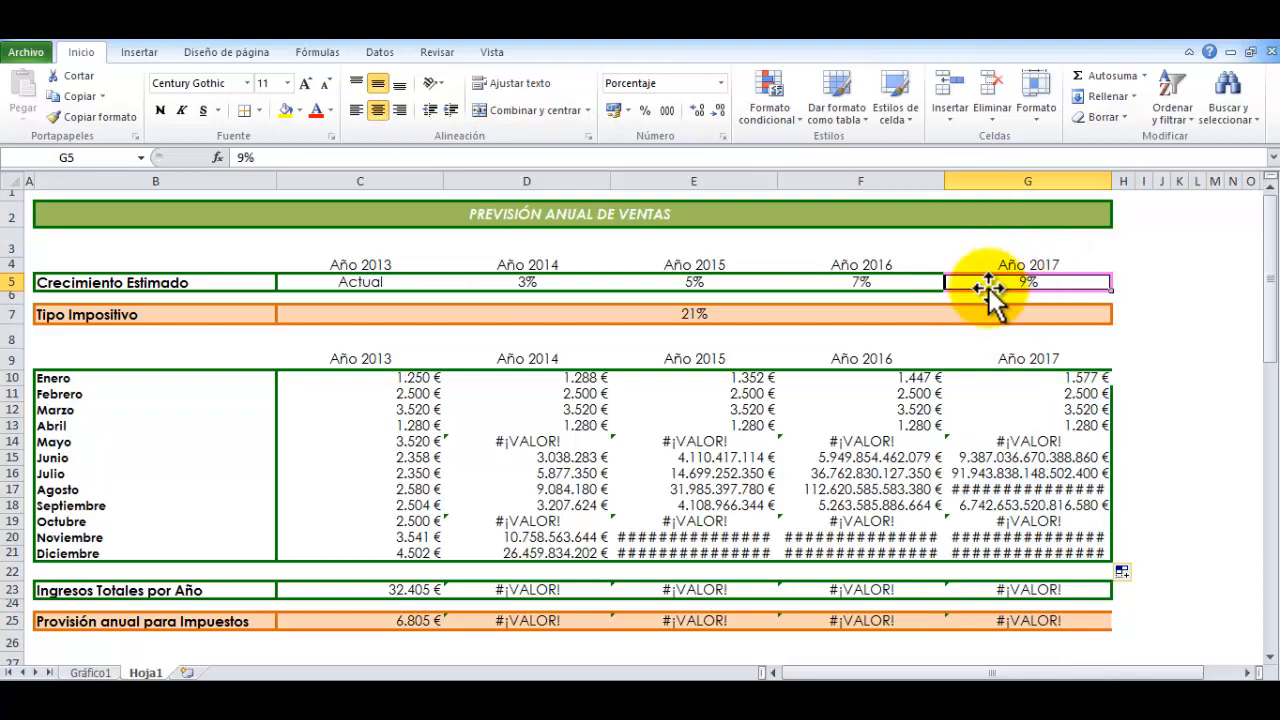
Inspect the growth-rate reference inside each 2014 formula from D10 to D13
left_click(562, 379)
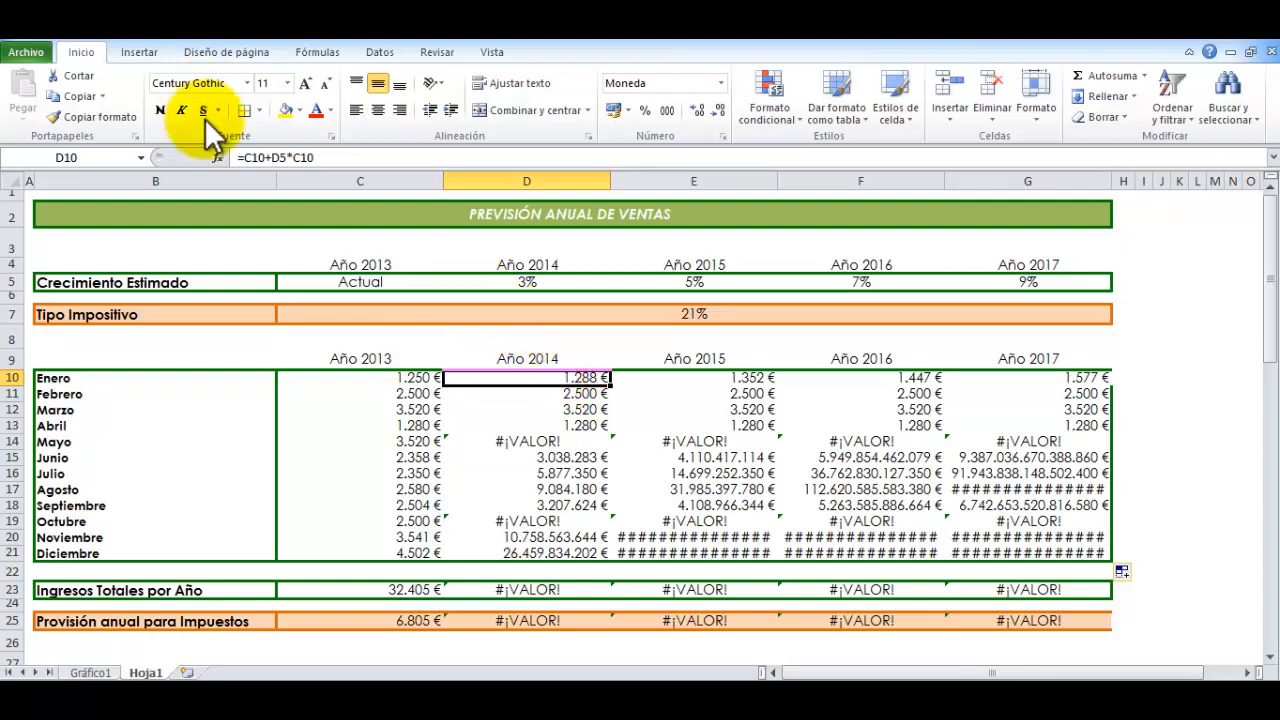
double_click(279, 158)
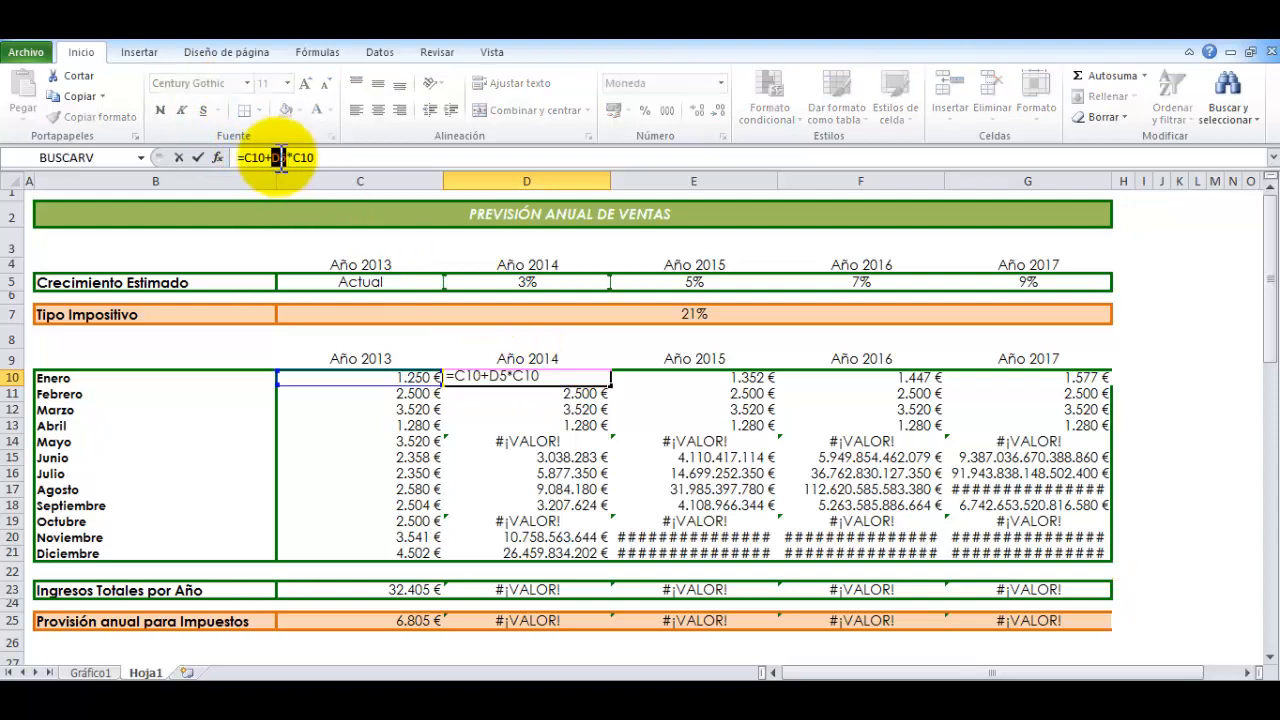
key("Return")
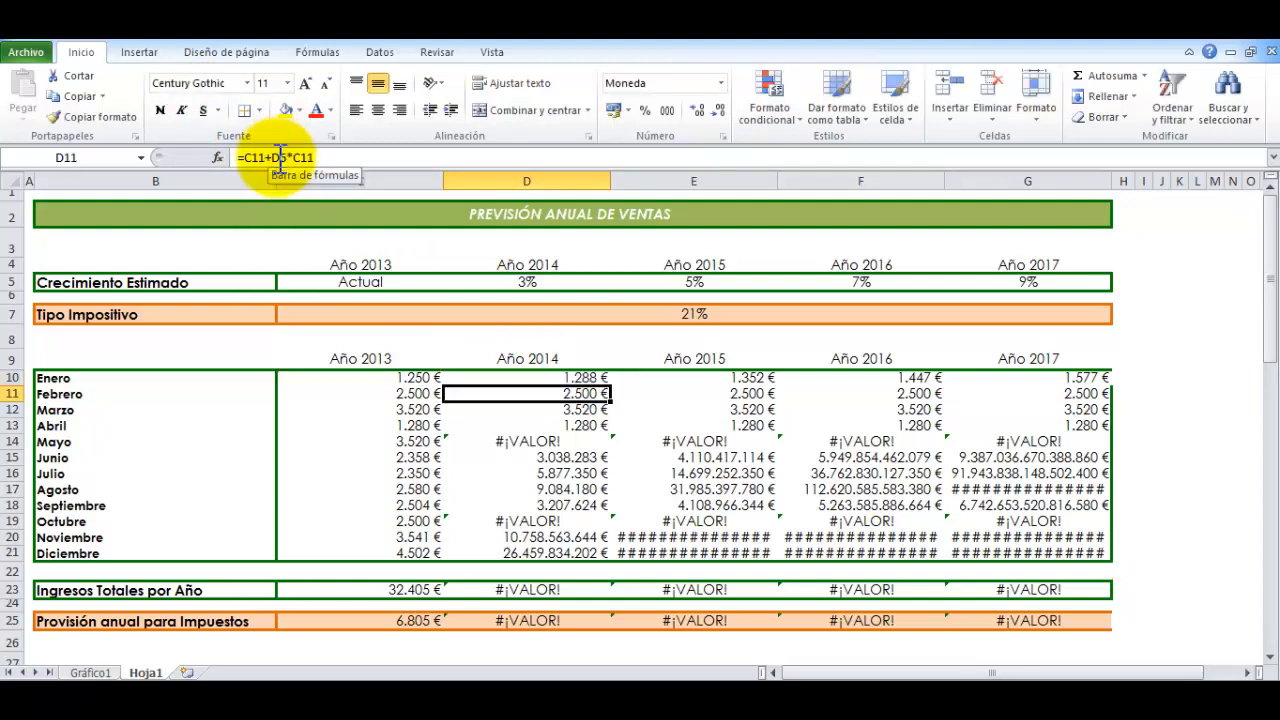
double_click(278, 158)
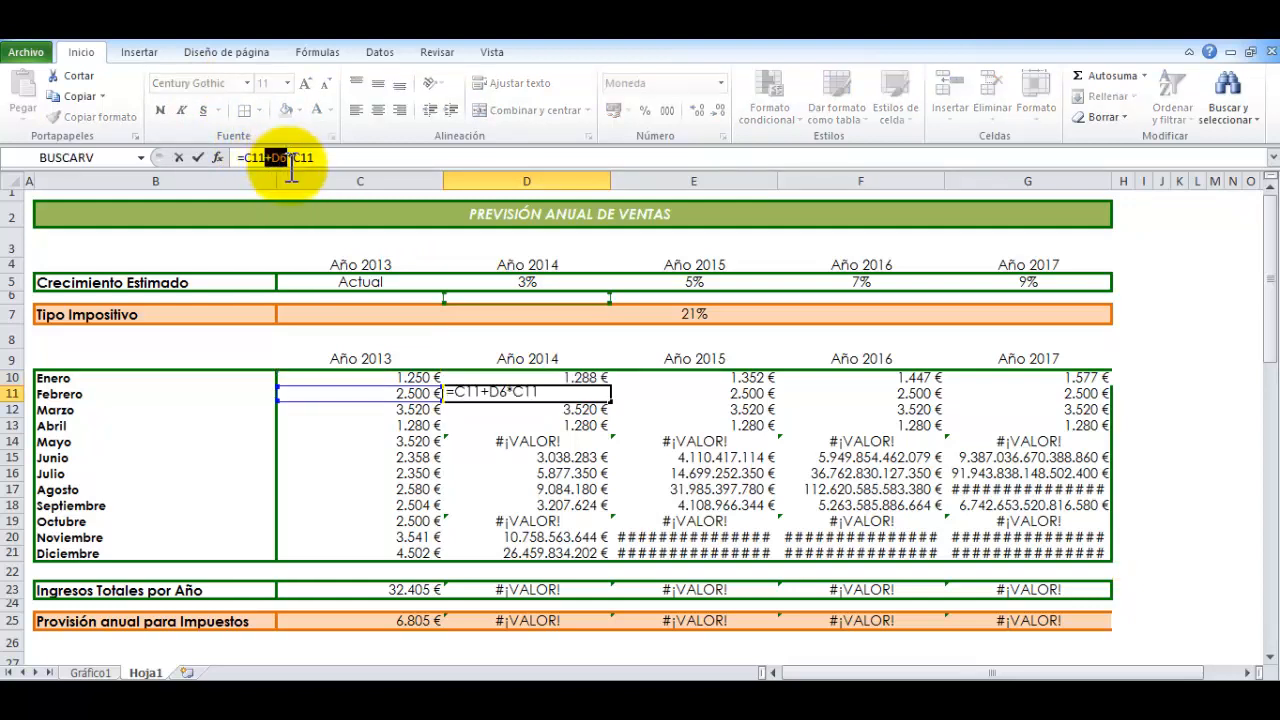
key("Return")
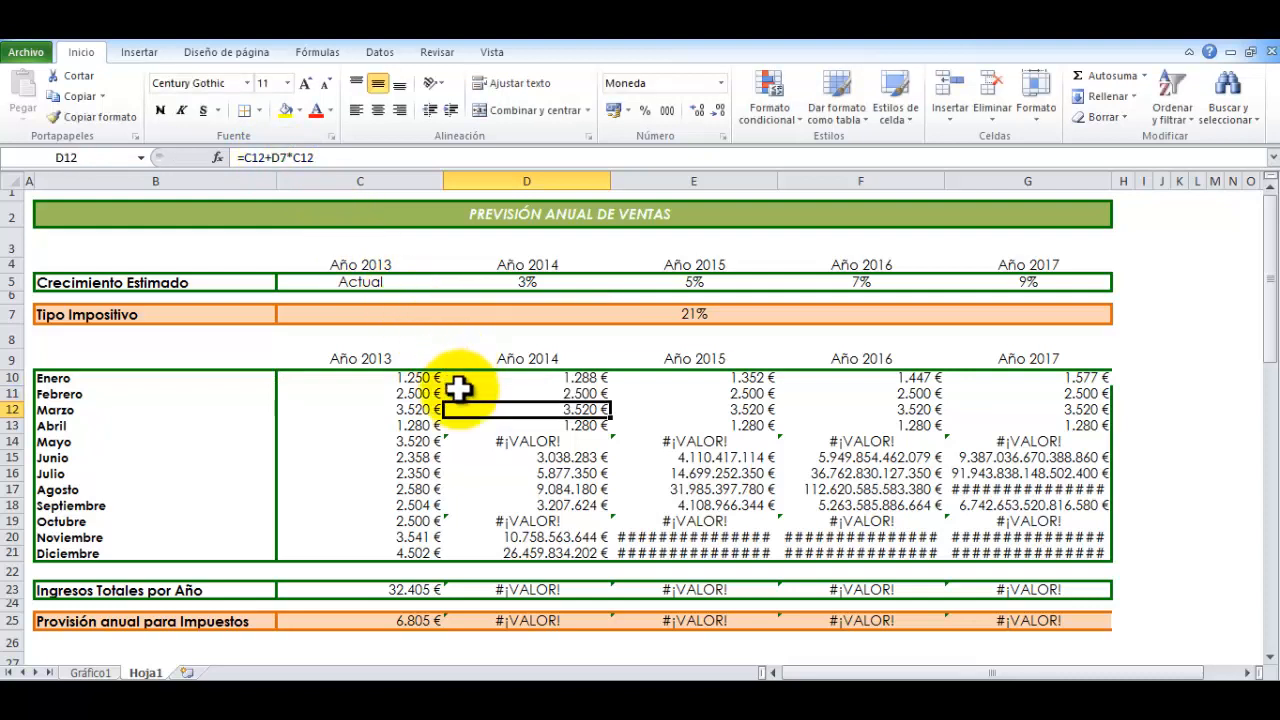
double_click(276, 158)
key("Return")
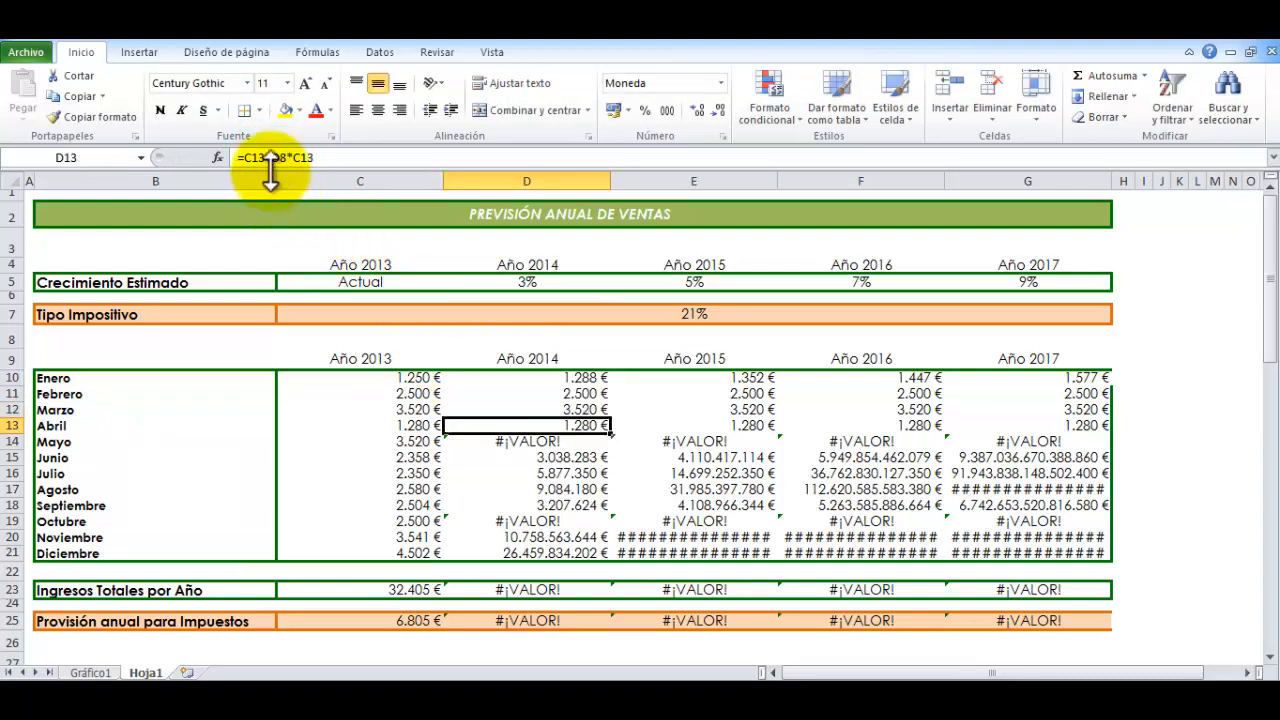
double_click(277, 158)
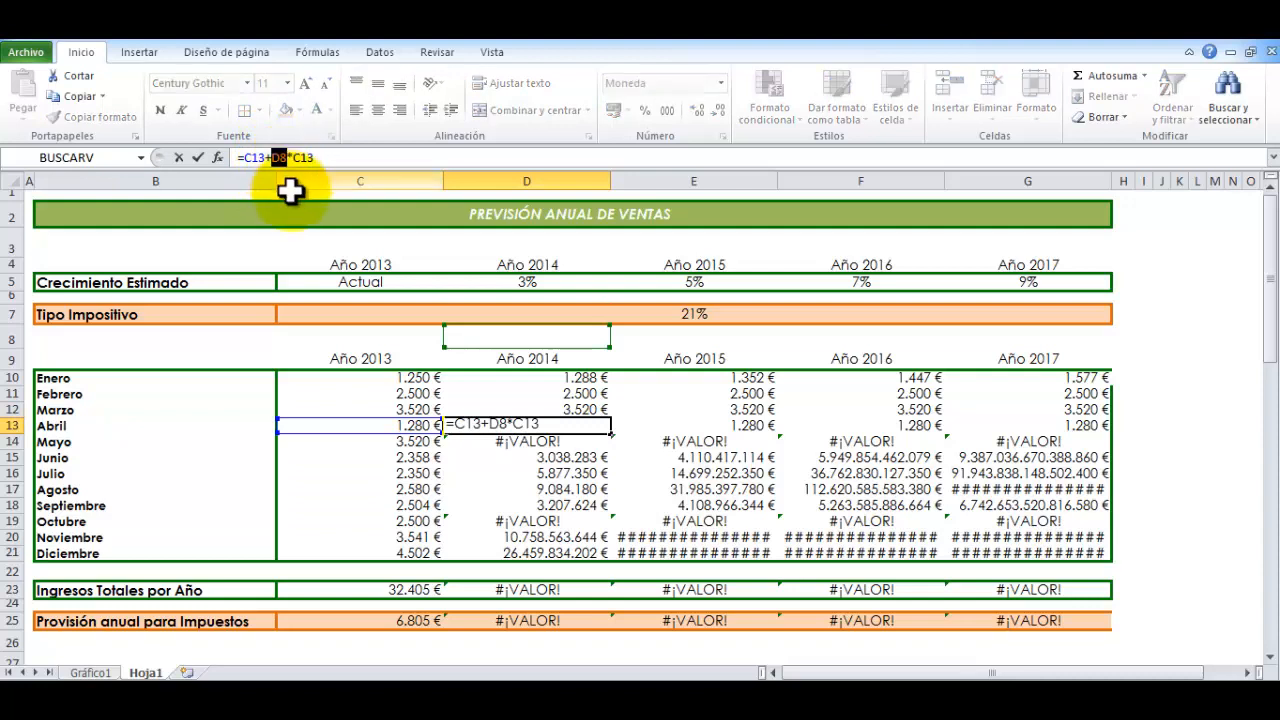
key("Return")
key("Up")
key("Up")
key("Up")
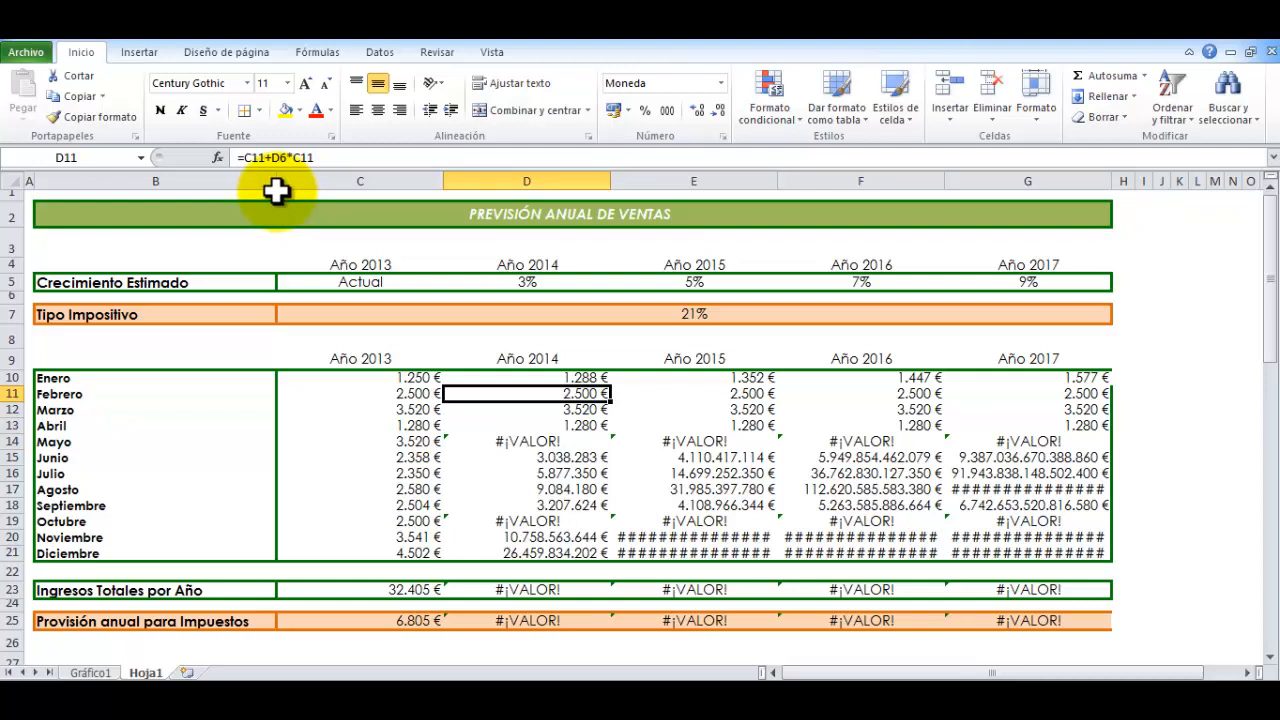
Inspect the growth-rate reference inside each 2015 formula from E10 to E13
key("Right")
key("Up")
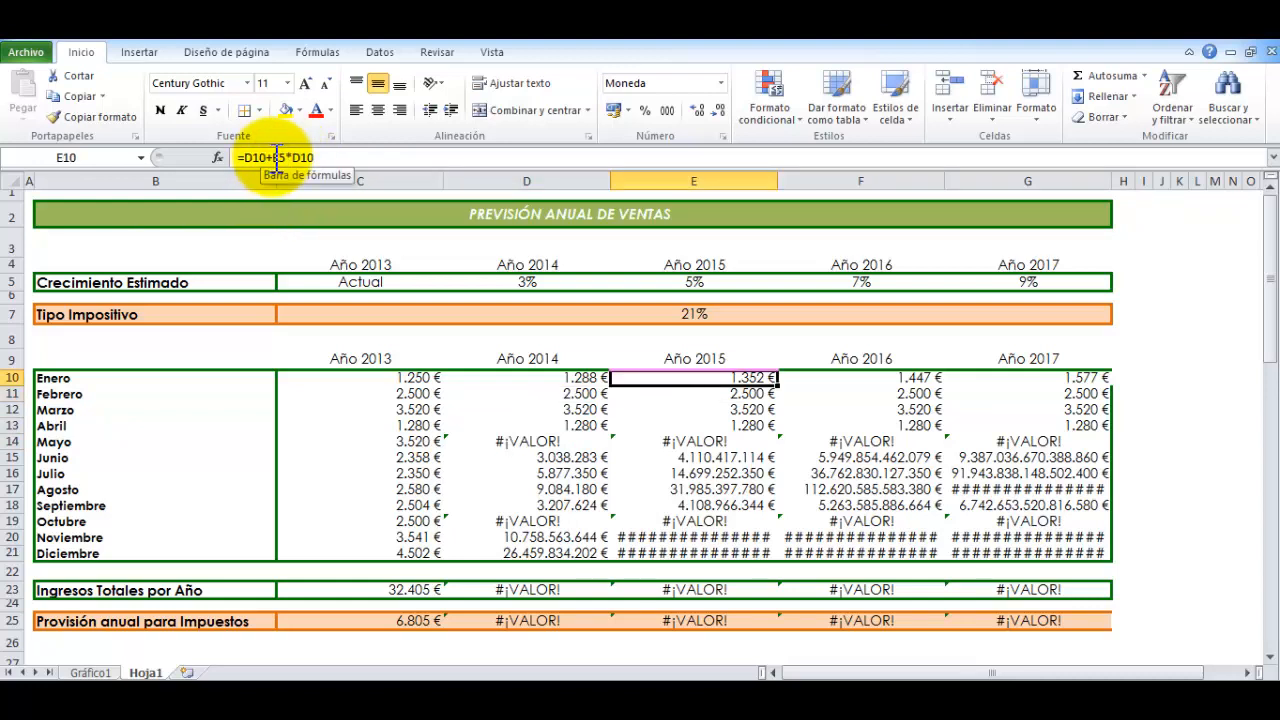
left_click(277, 158)
double_click(281, 159)
key("Return")
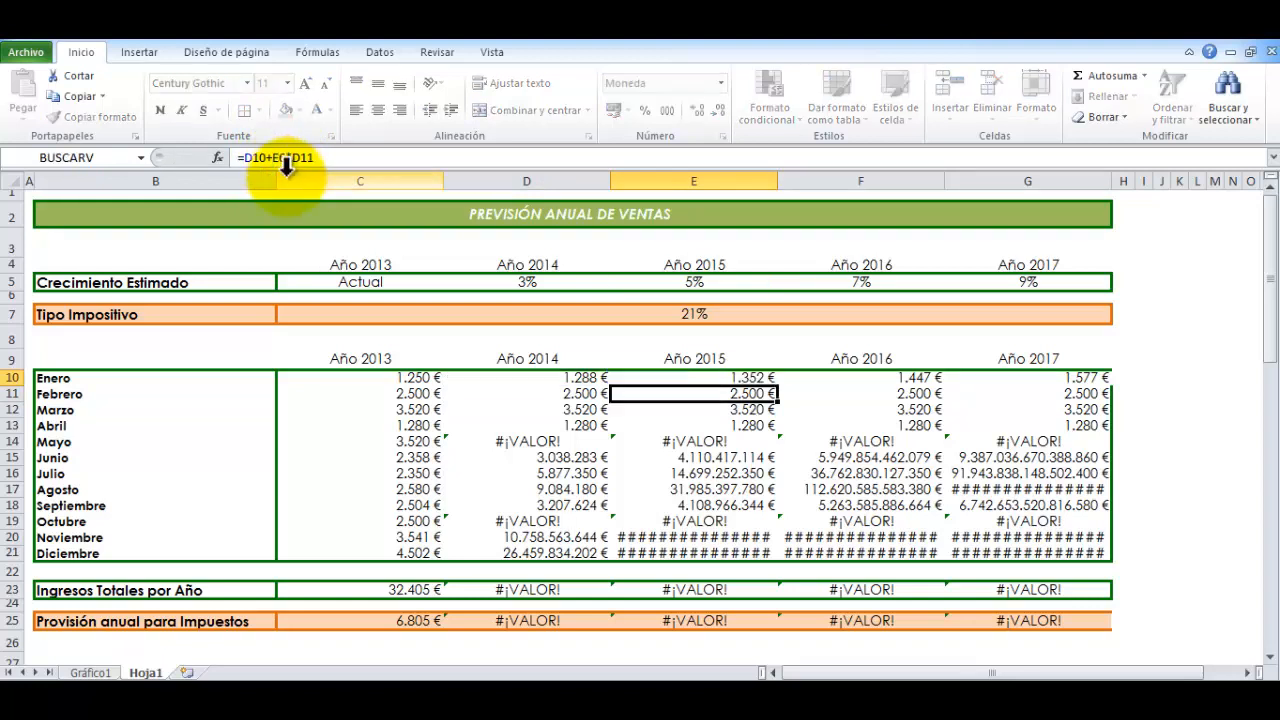
left_click(285, 160)
double_click(283, 159)
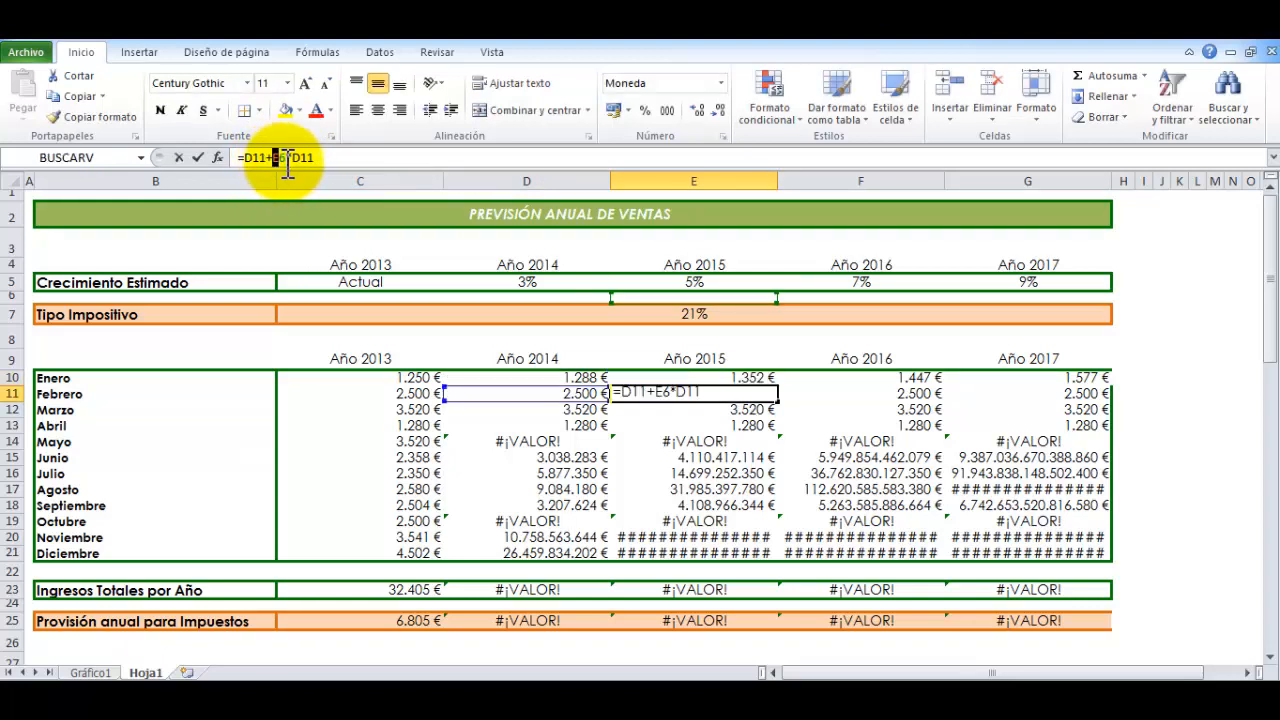
key("Return")
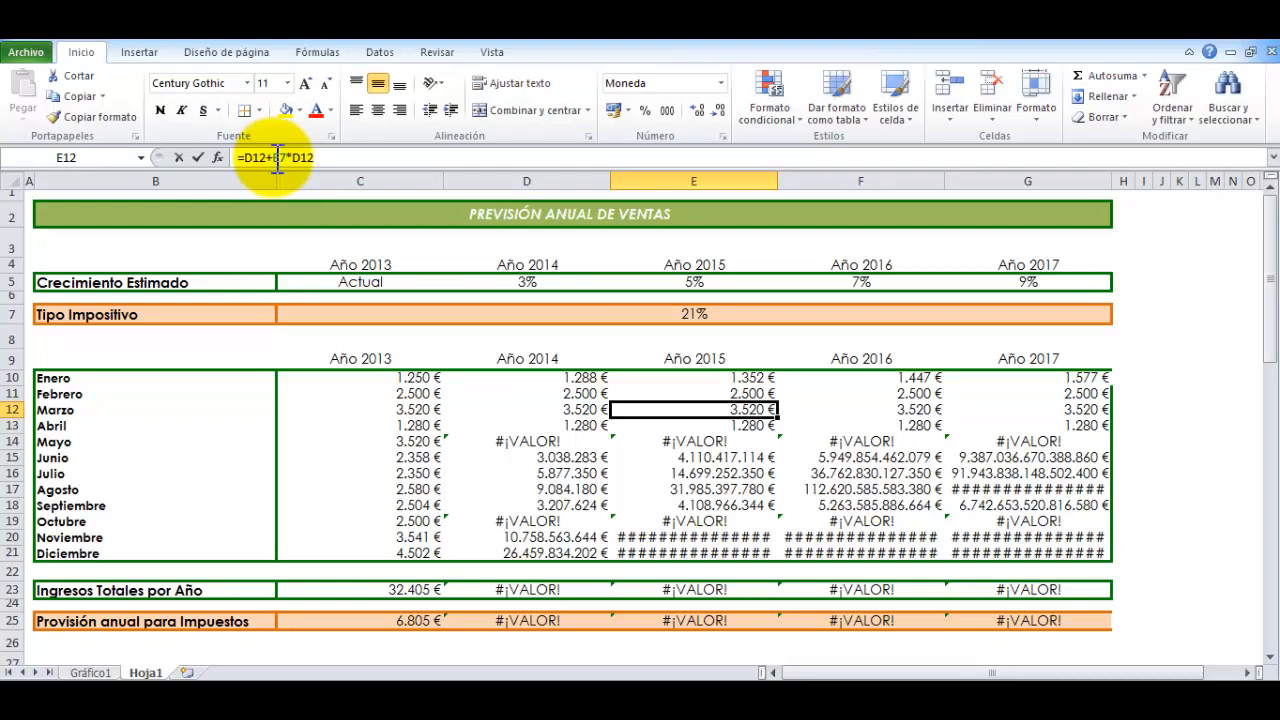
left_click(277, 158)
double_click(280, 158)
key("Return")
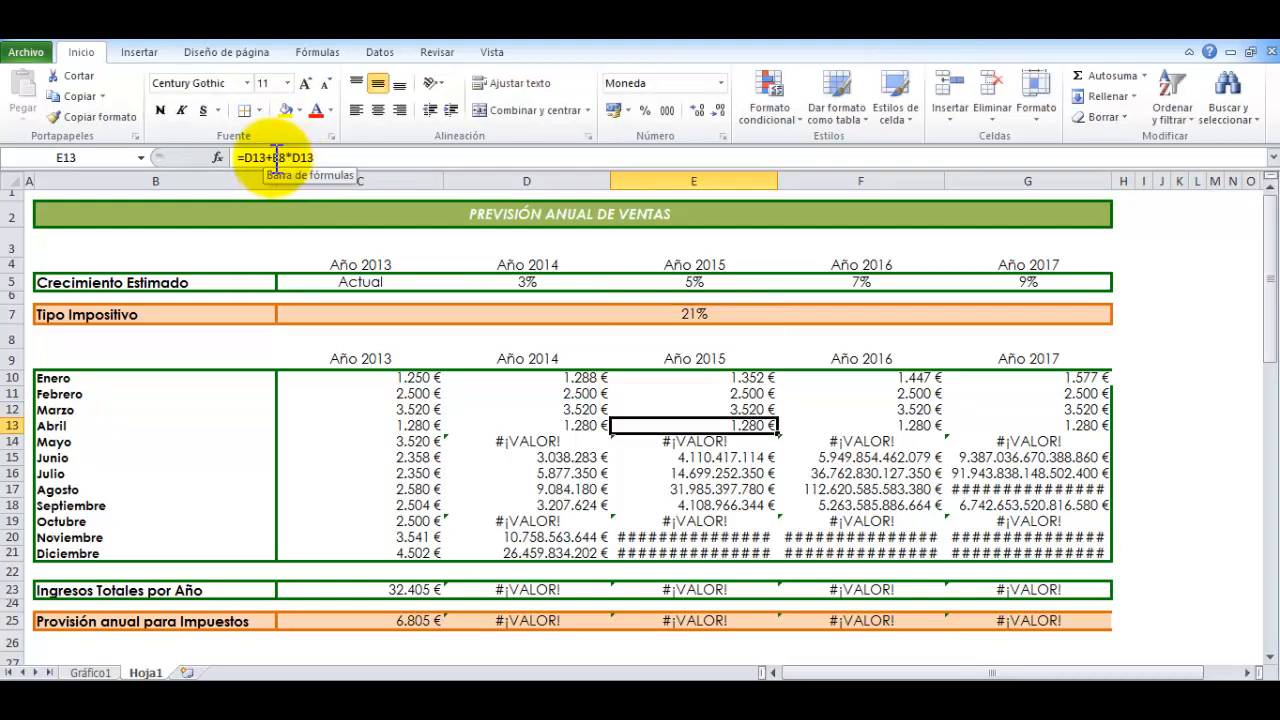
left_click(277, 158)
double_click(280, 158)
key("Return")
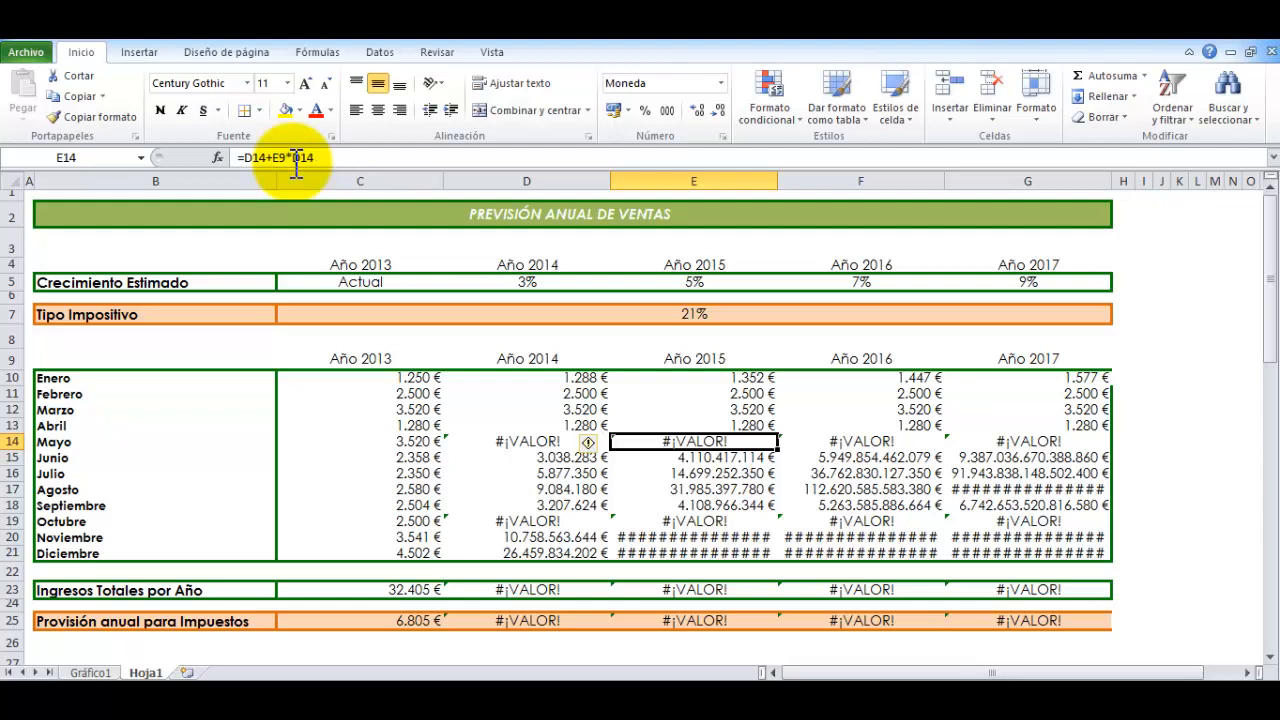
Compare the row shift of the growth-rate reference in the 2014 formulas between D10 and D16
key("Up")
key("Up")
key("Up")
key("Up")
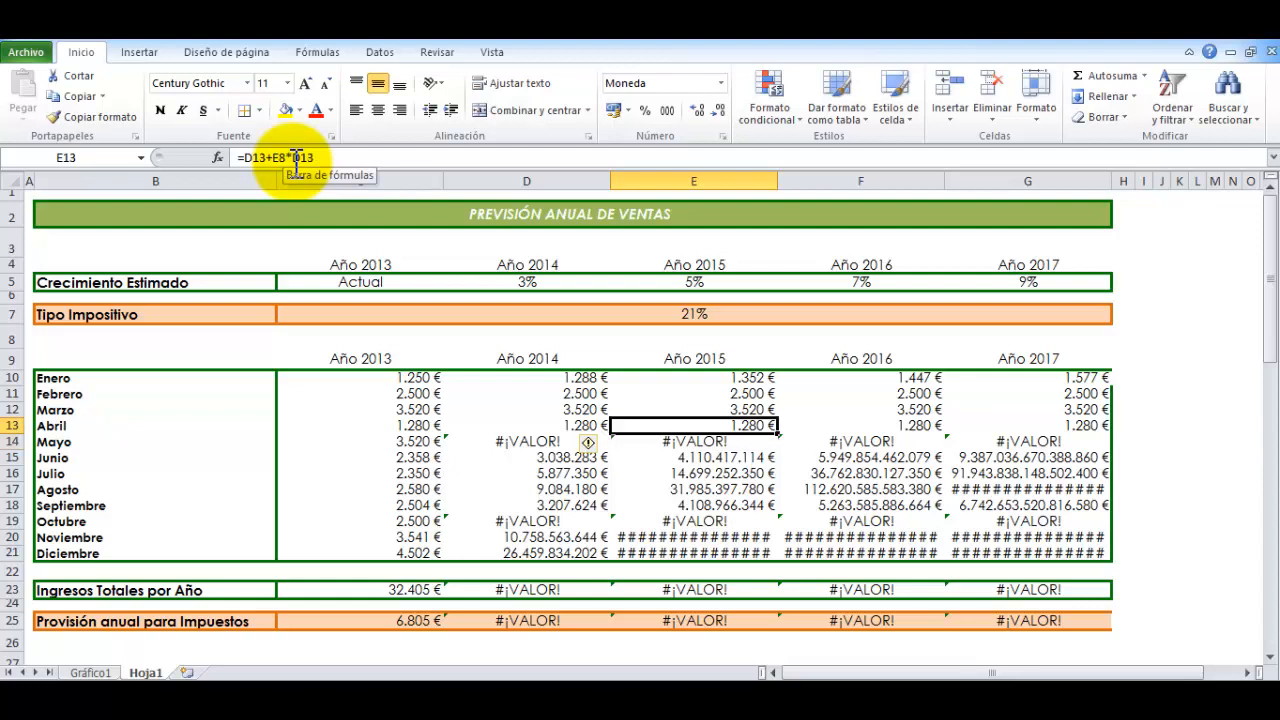
key("Left")
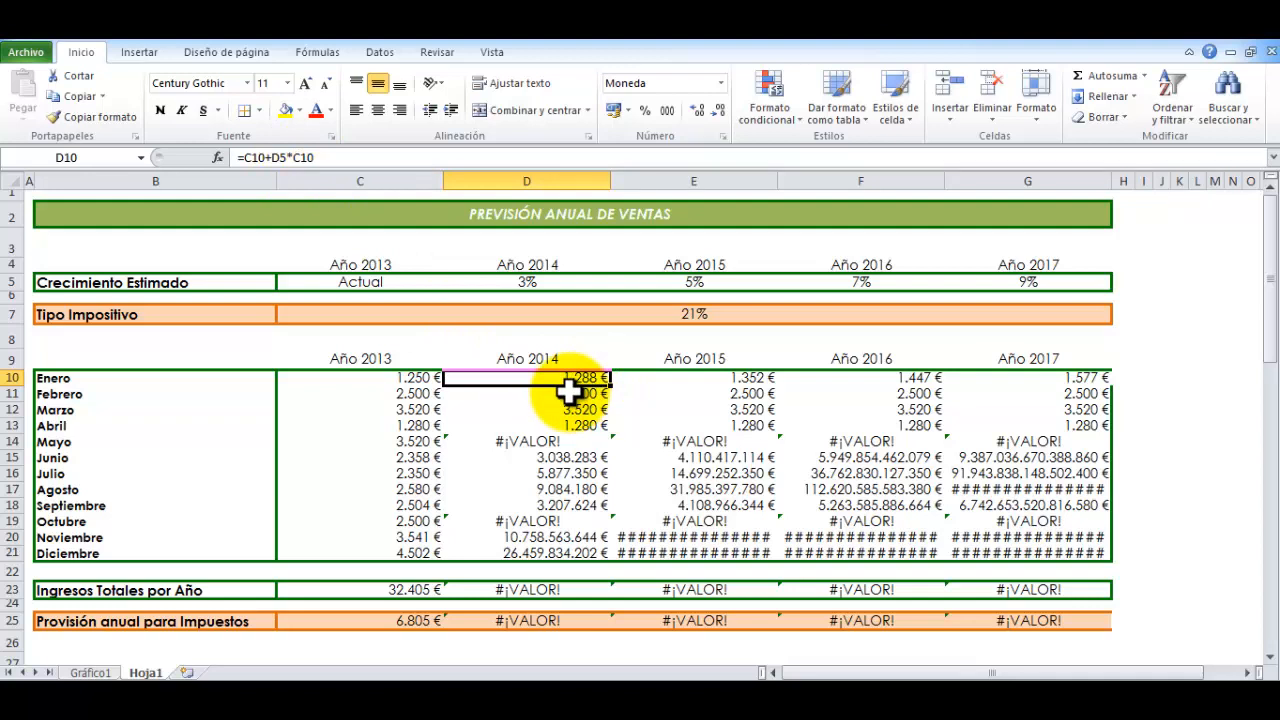
key("Down")
key("Down")
key("Down")
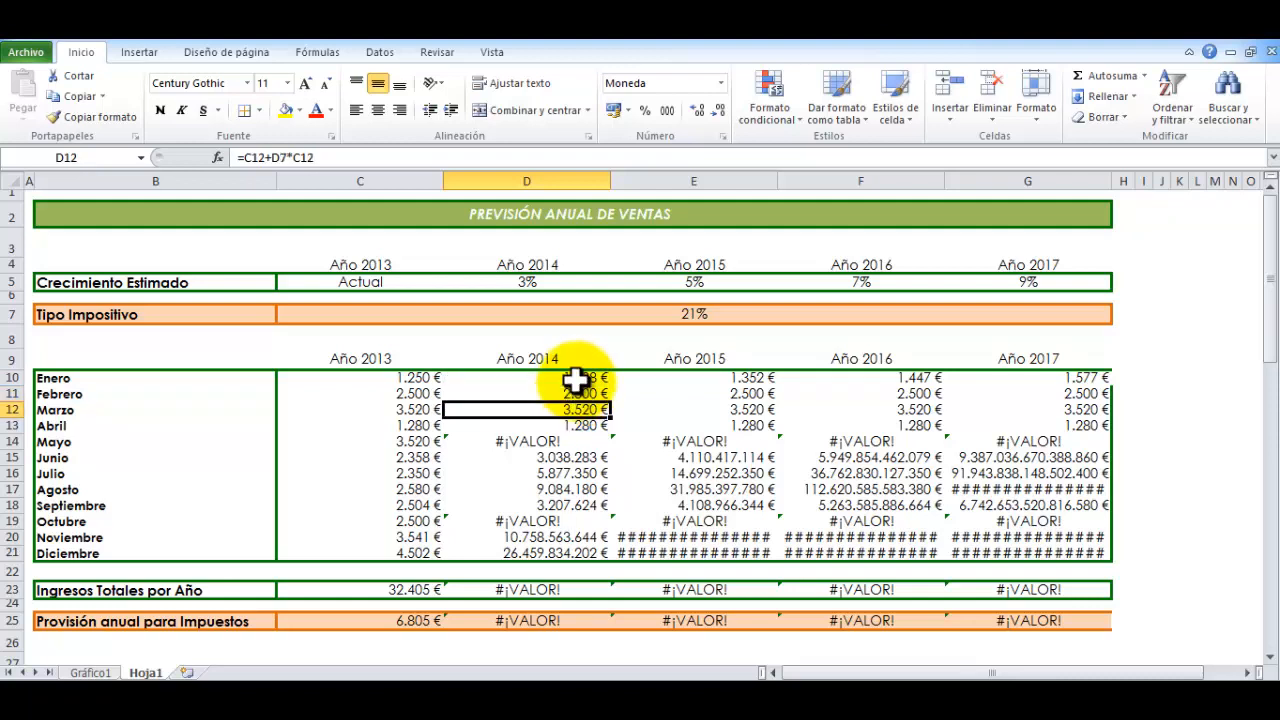
key("Down")
key("Down")
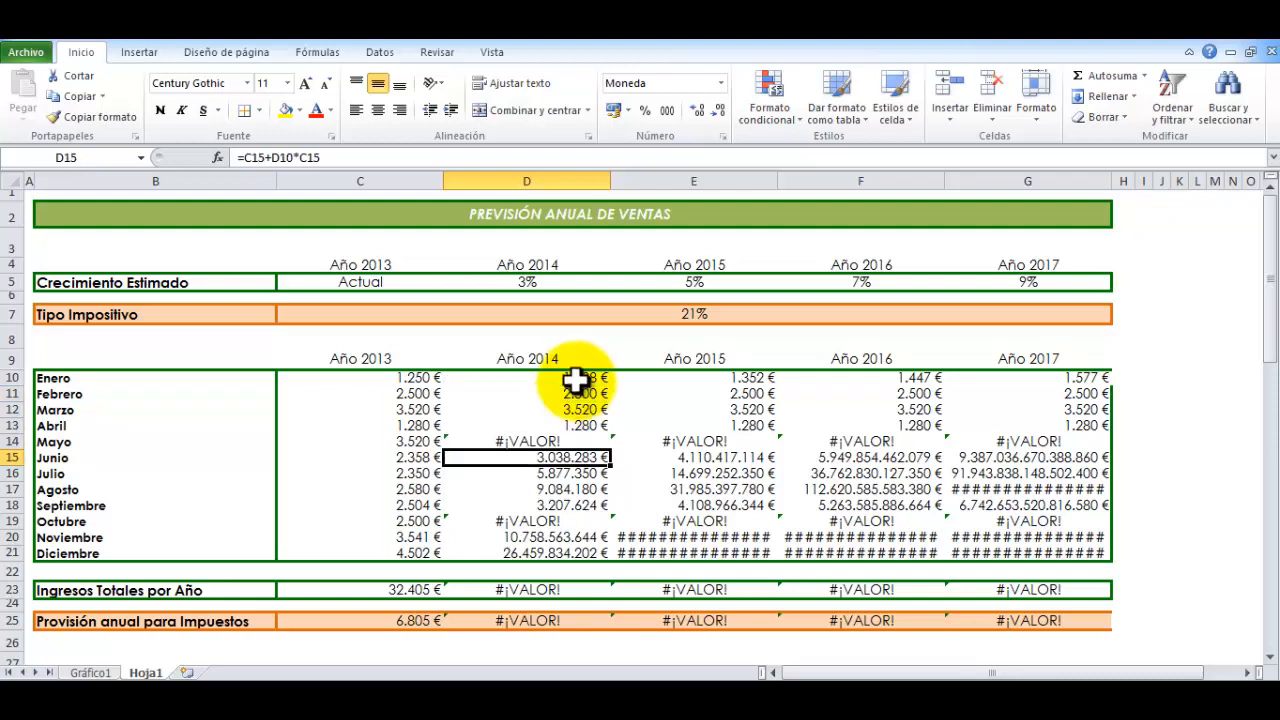
key("Down")
key("Up")
key("Up")
key("Up")
key("Up")
key("Up")
key("Up")
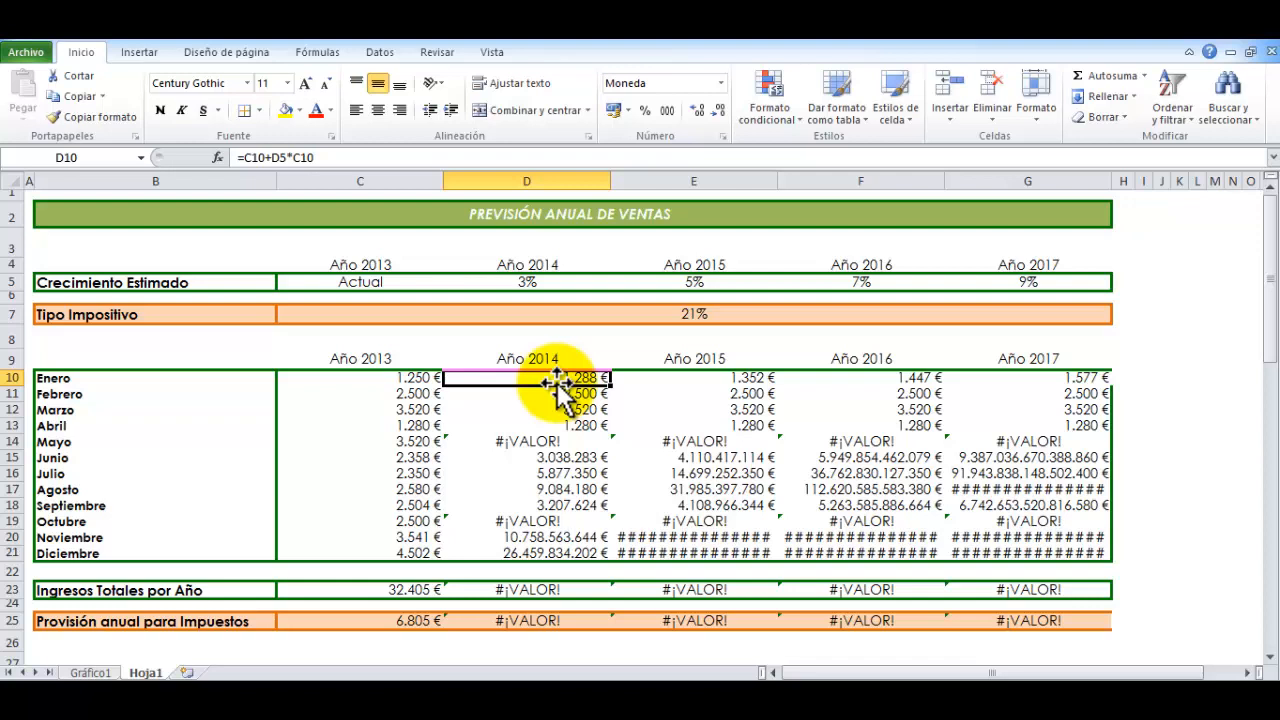
Trace how the growth-rate reference shifts row by row in the 2014 formulas between D10 and D17
key("Return")
key("Return")
key("Return")
key("Return")
key("Return")
key("Return")
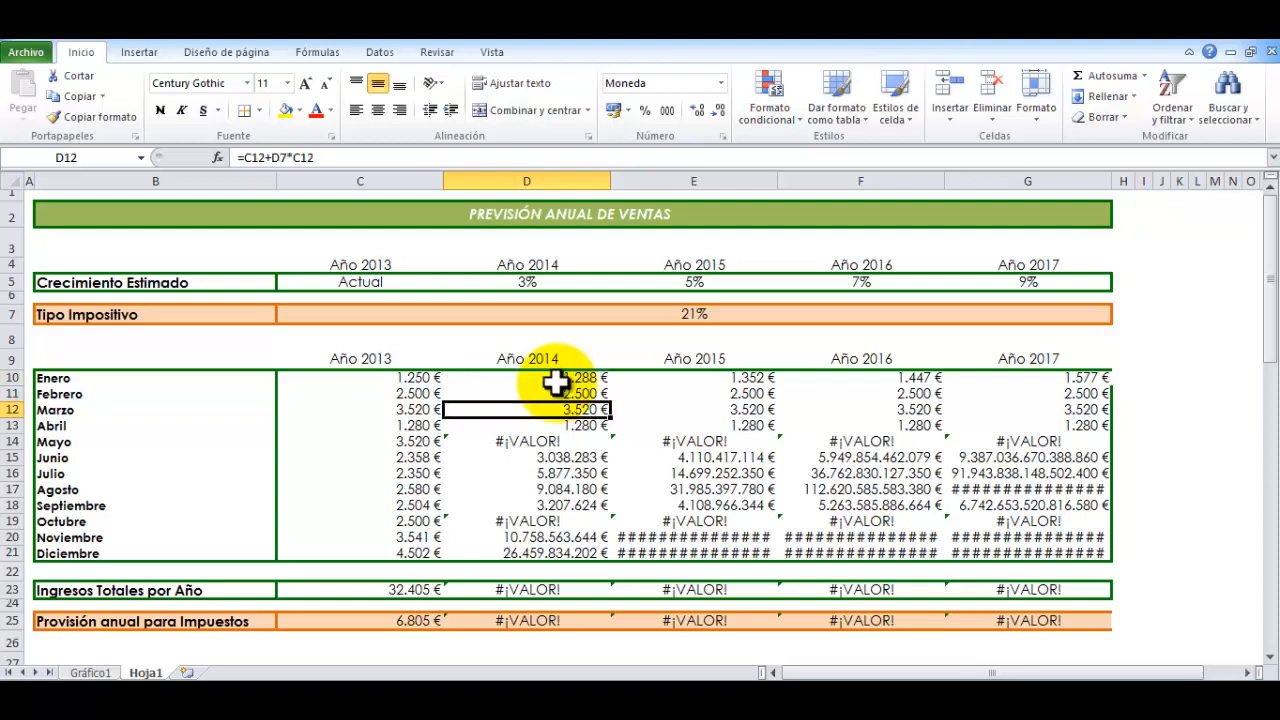
key("Return")
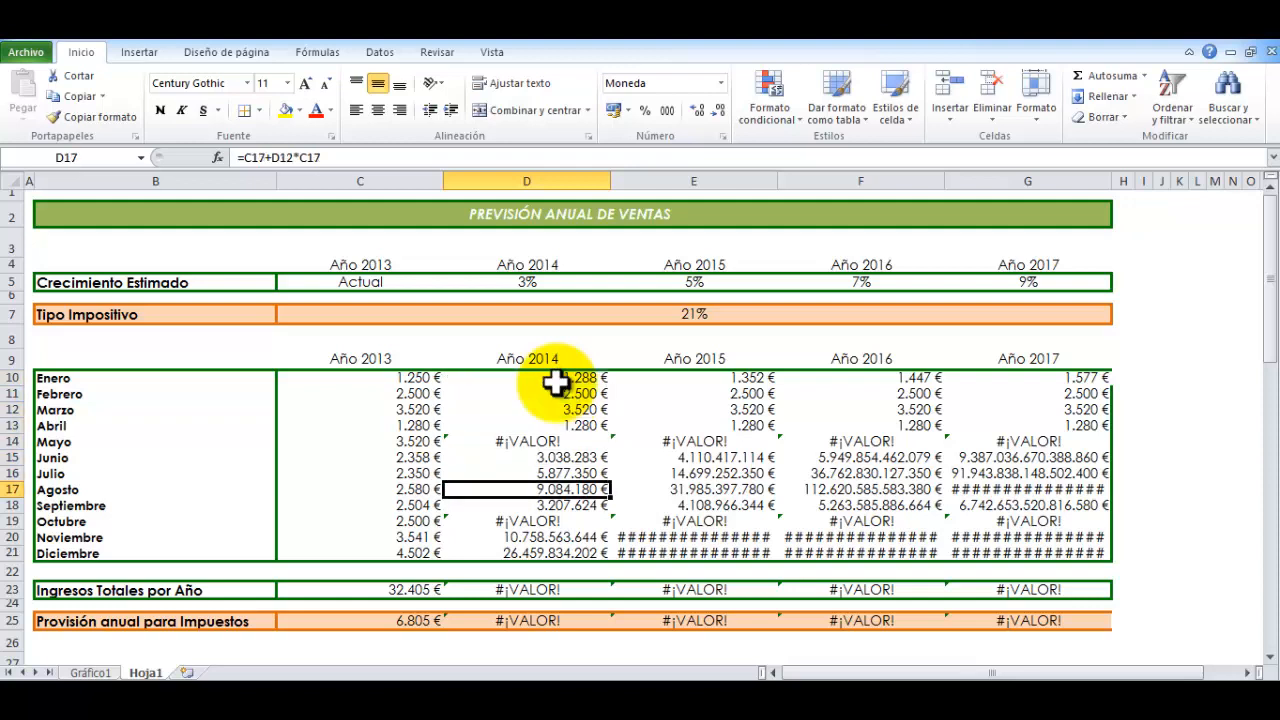
key("Up")
key("Up")
key("Up")
key("Up")
key("Up")
key("Up")
key("Up")
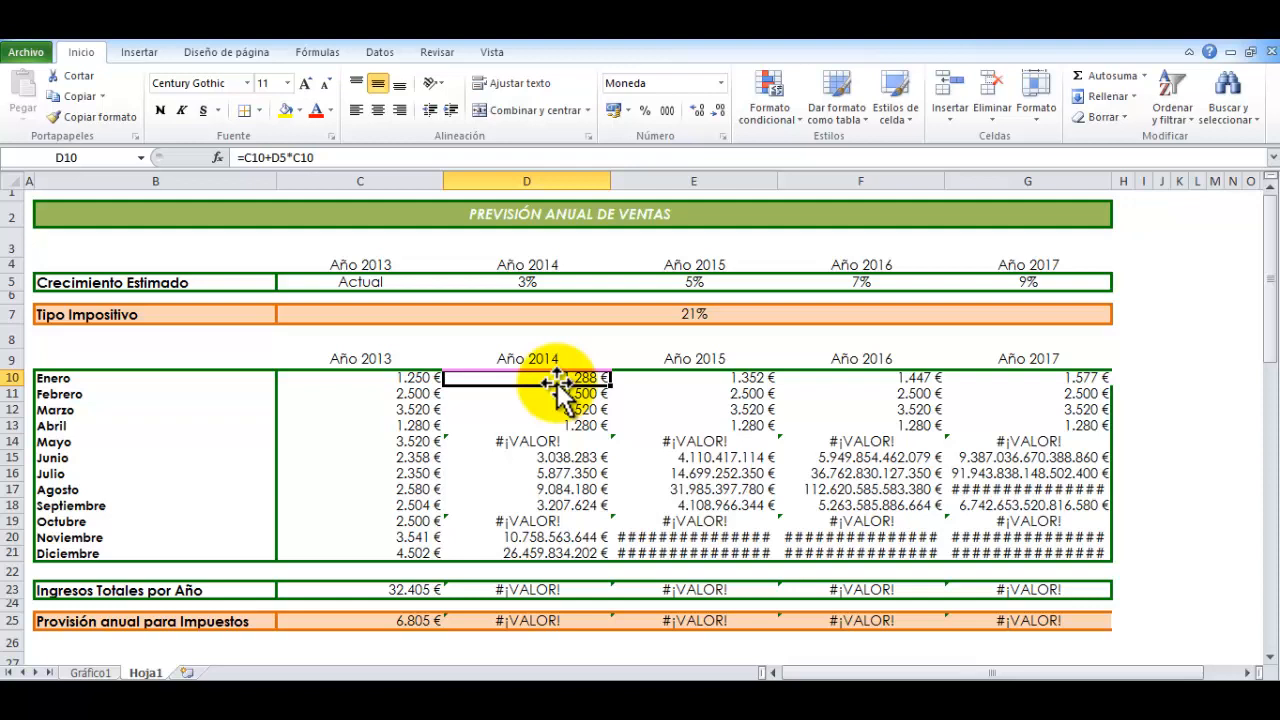
Fix the row of the growth-rate reference in D10 so the formula reads =C10+D$5*C10
left_click(279, 160)
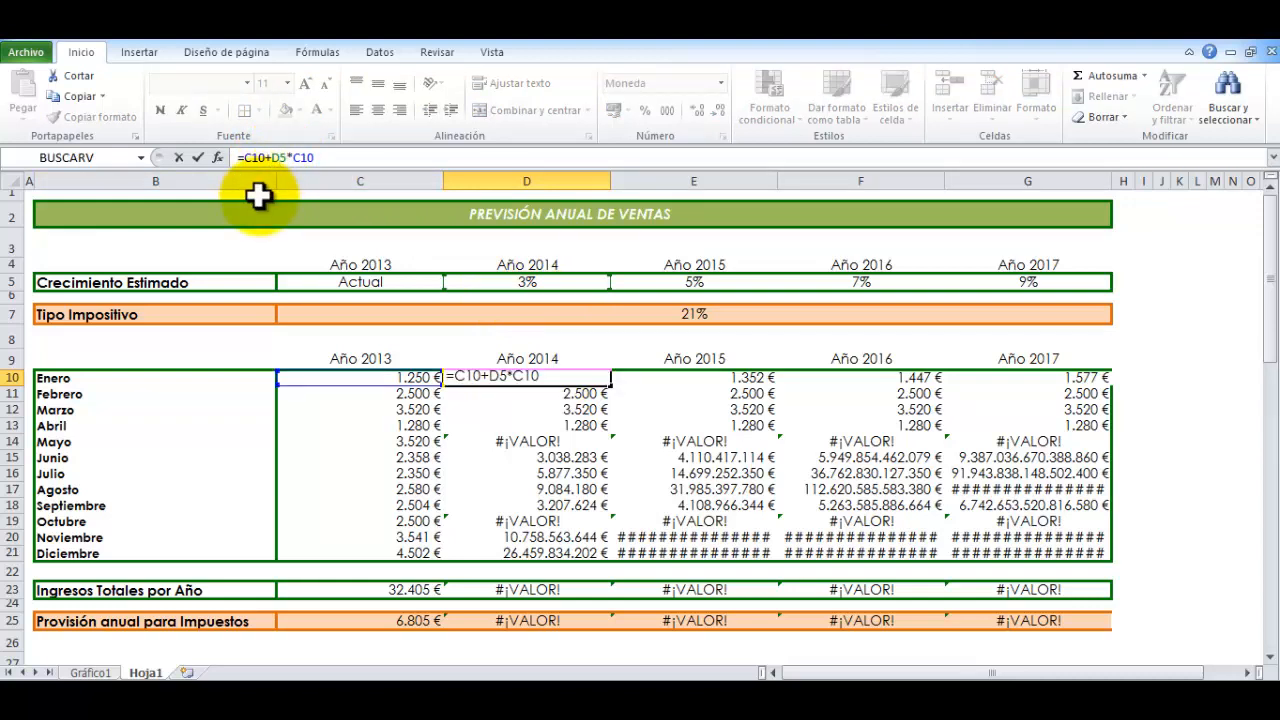
type("$")
key("Return")
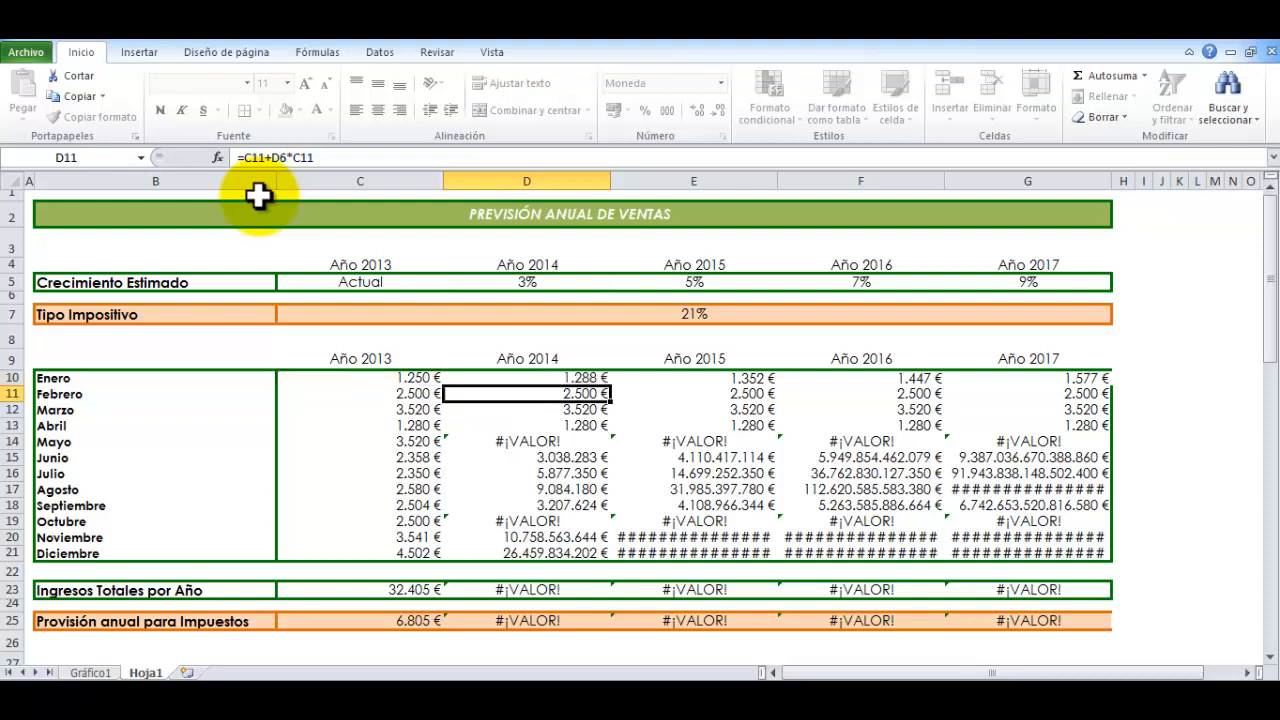
Fill the D10 formula across all months and forecast years through G21, without copying the formatting
left_click(508, 377)
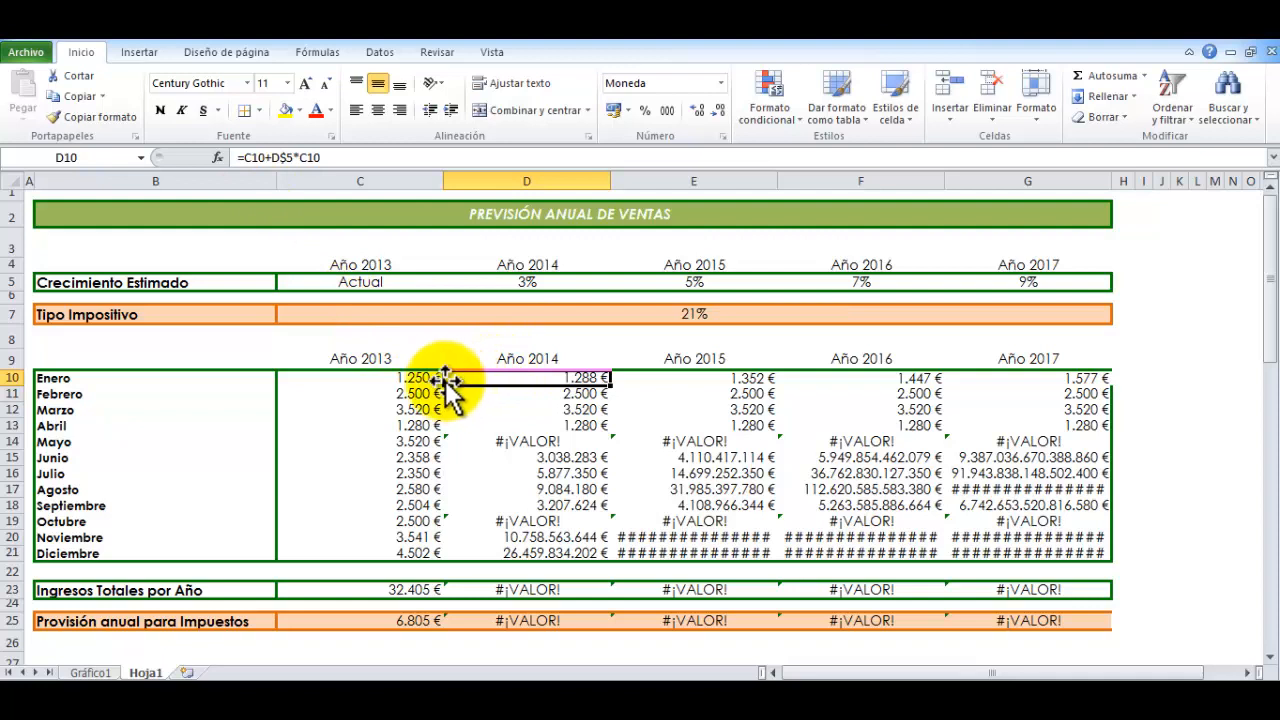
left_click_drag(612, 387, 1115, 563)
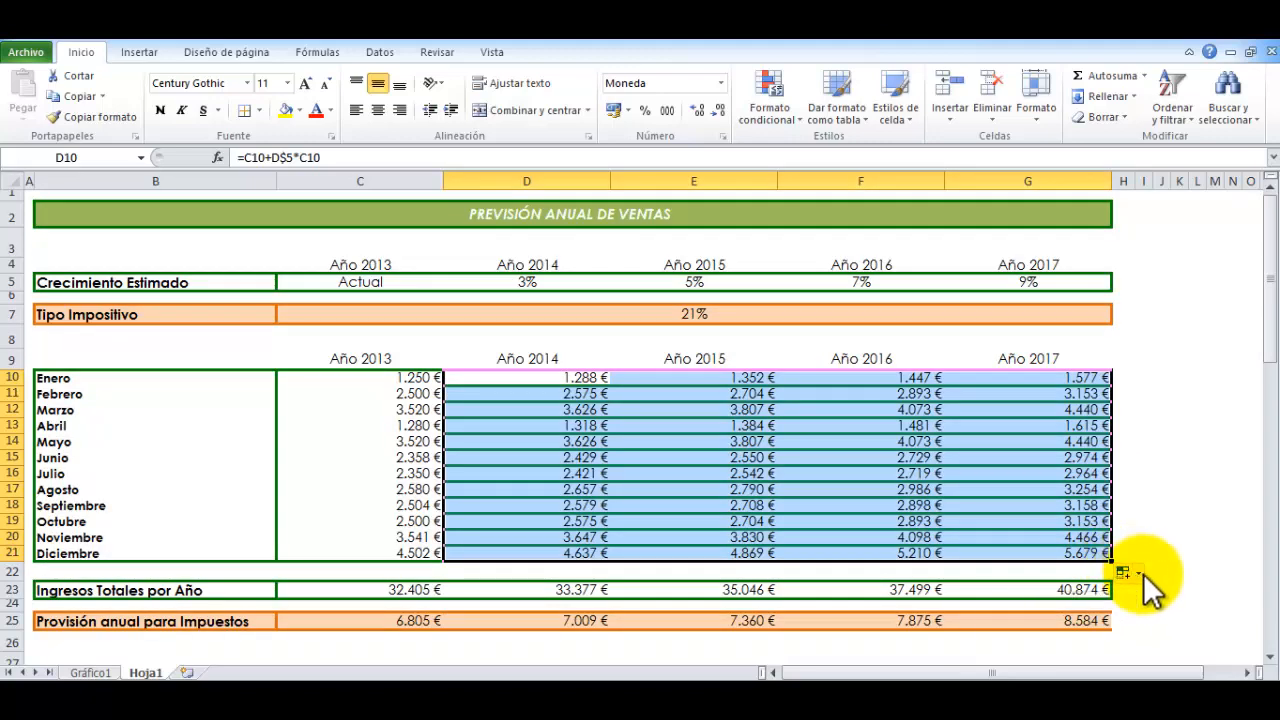
left_click(1130, 575)
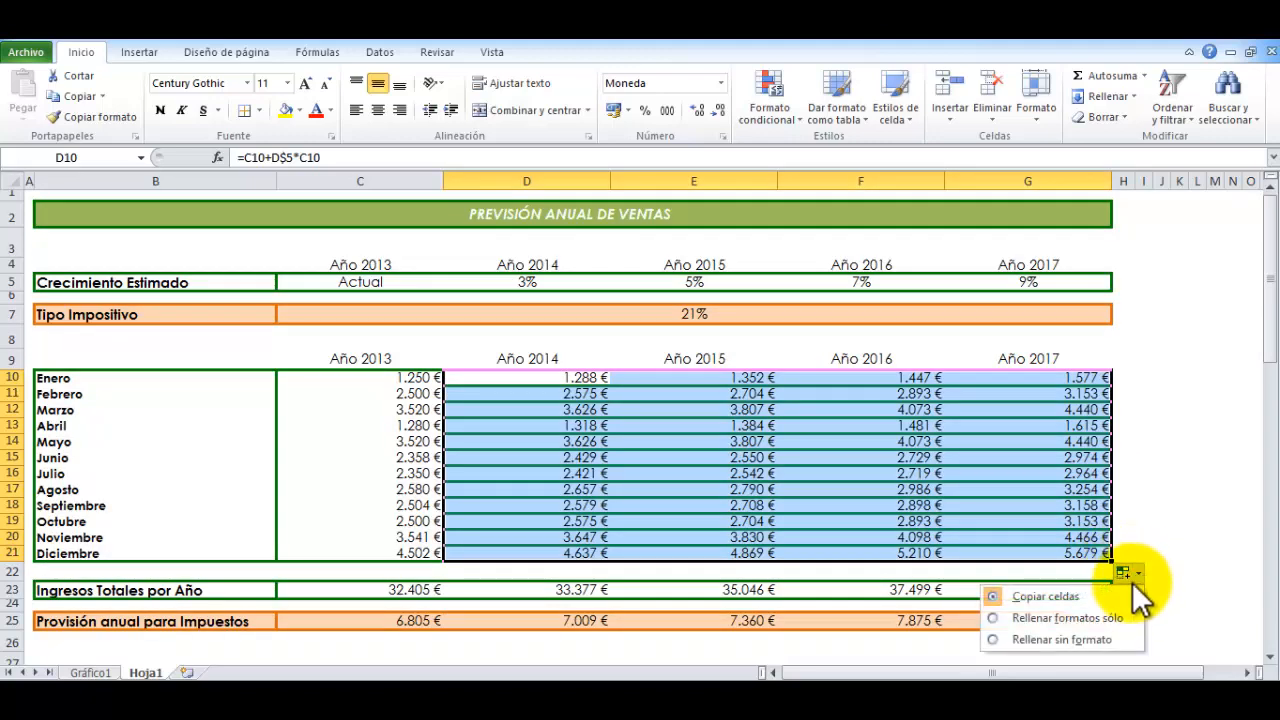
left_click(1059, 640)
Check the row-fixed growth-rate reference in the 2014 formulas from D10 to D16
left_click(543, 406)
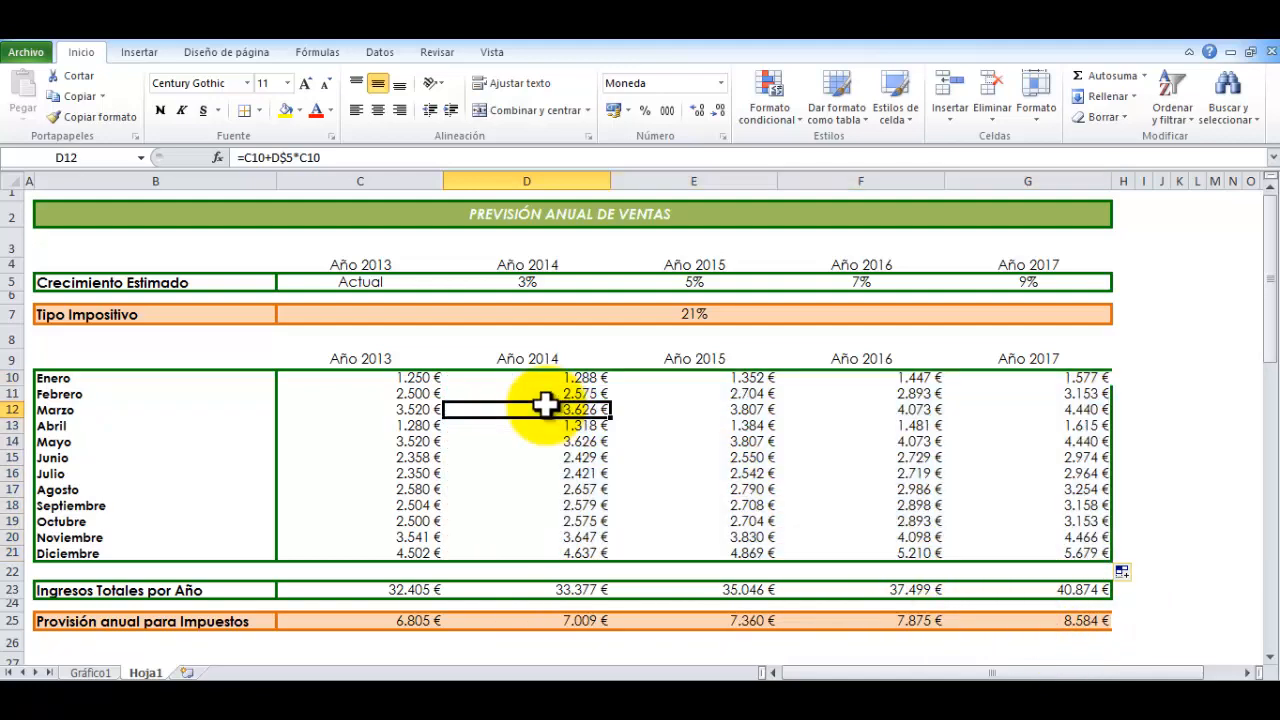
left_click(393, 377)
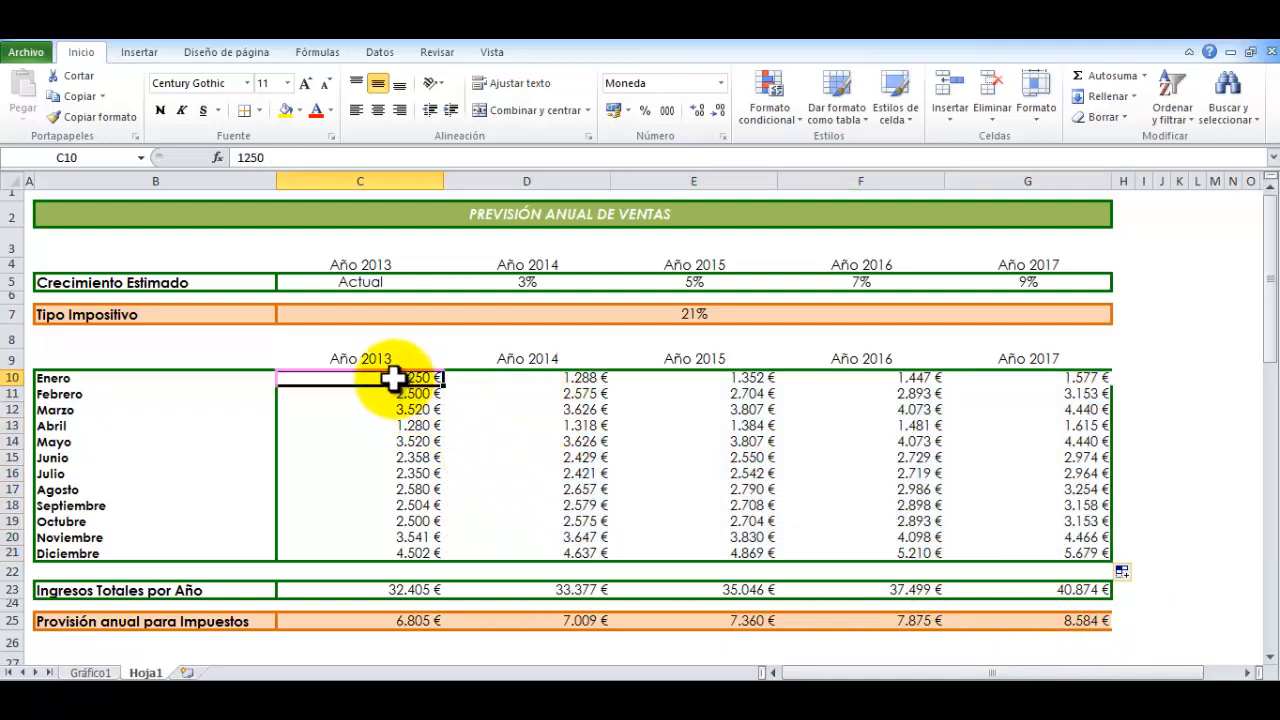
left_click(524, 377)
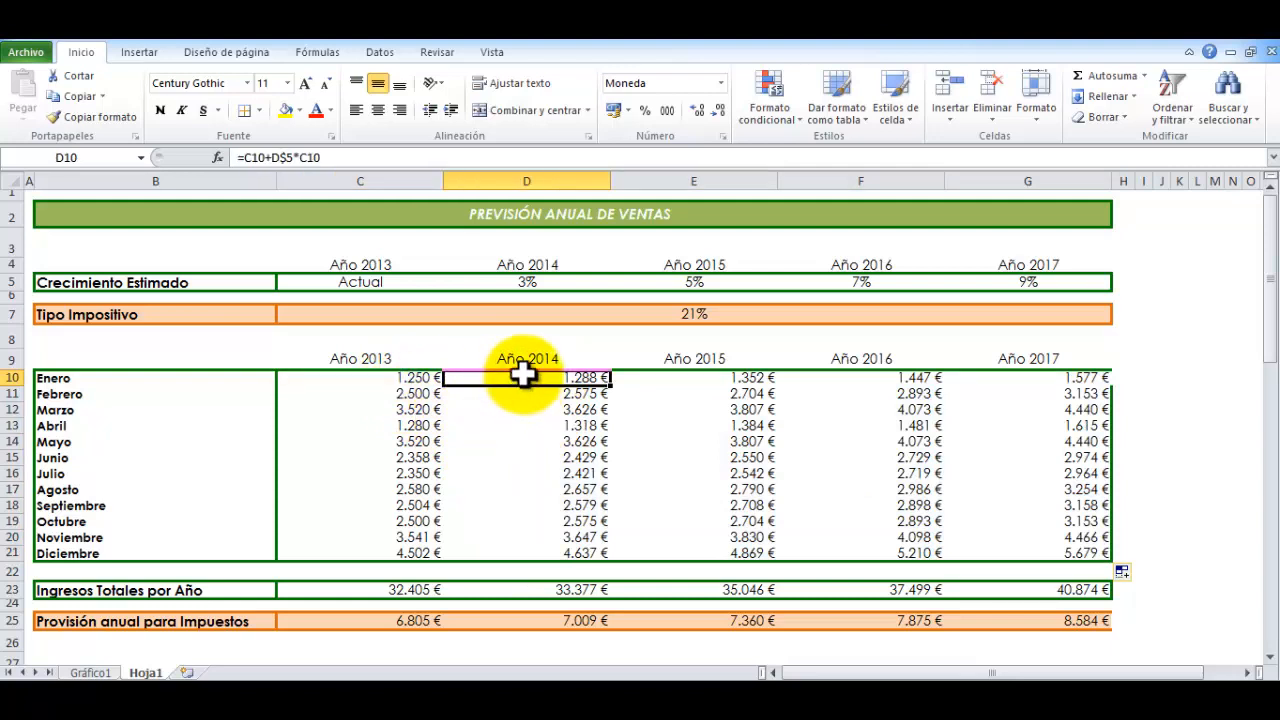
key("Down")
key("Down")
key("Down")
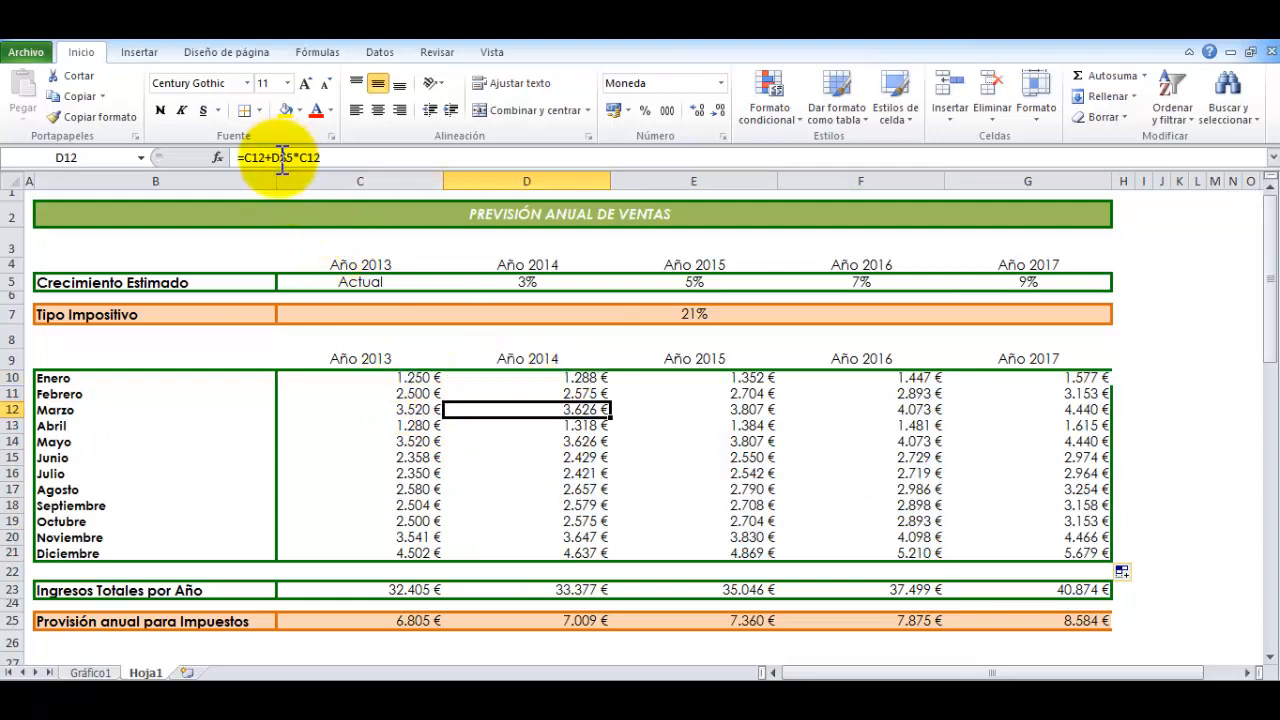
key("Down")
key("Down")
key("Down")
key("Down")
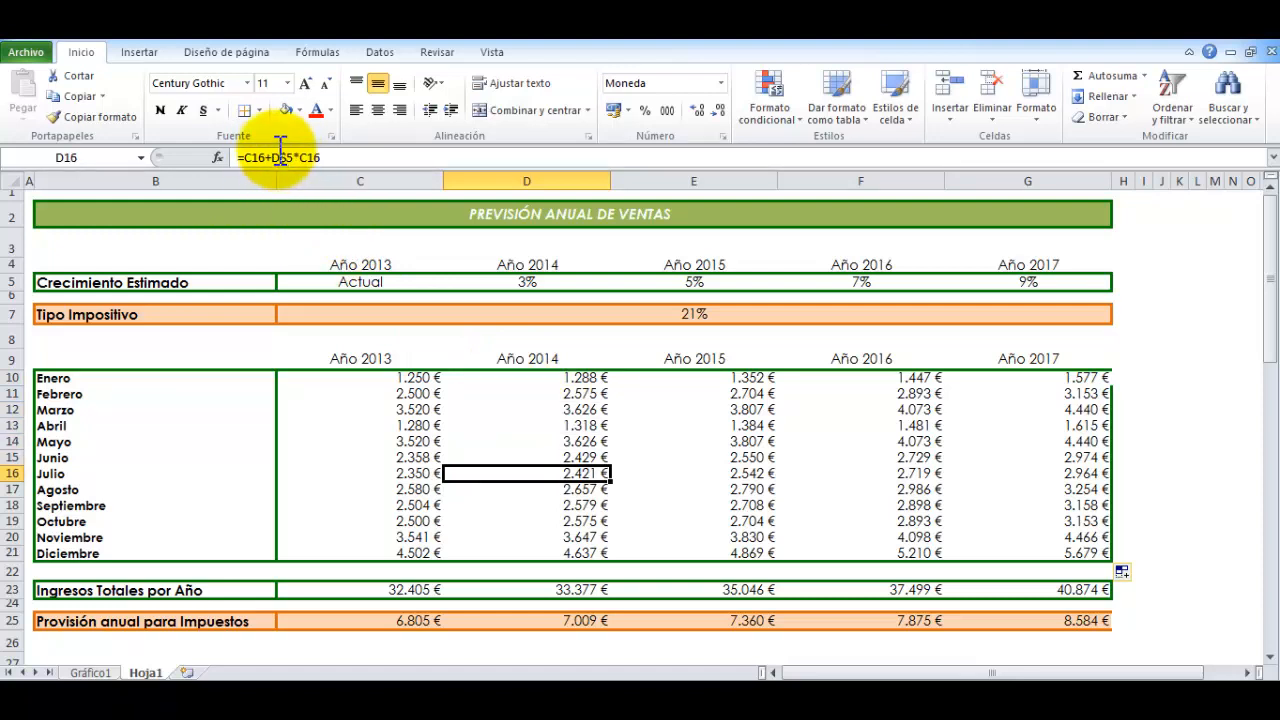
Check the row-fixed growth-rate reference in the 2015 formulas from E10 to E17
key("Up")
key("Up")
key("Up")
key("Up")
key("Up")
key("Up")
key("Up")
key("Right")
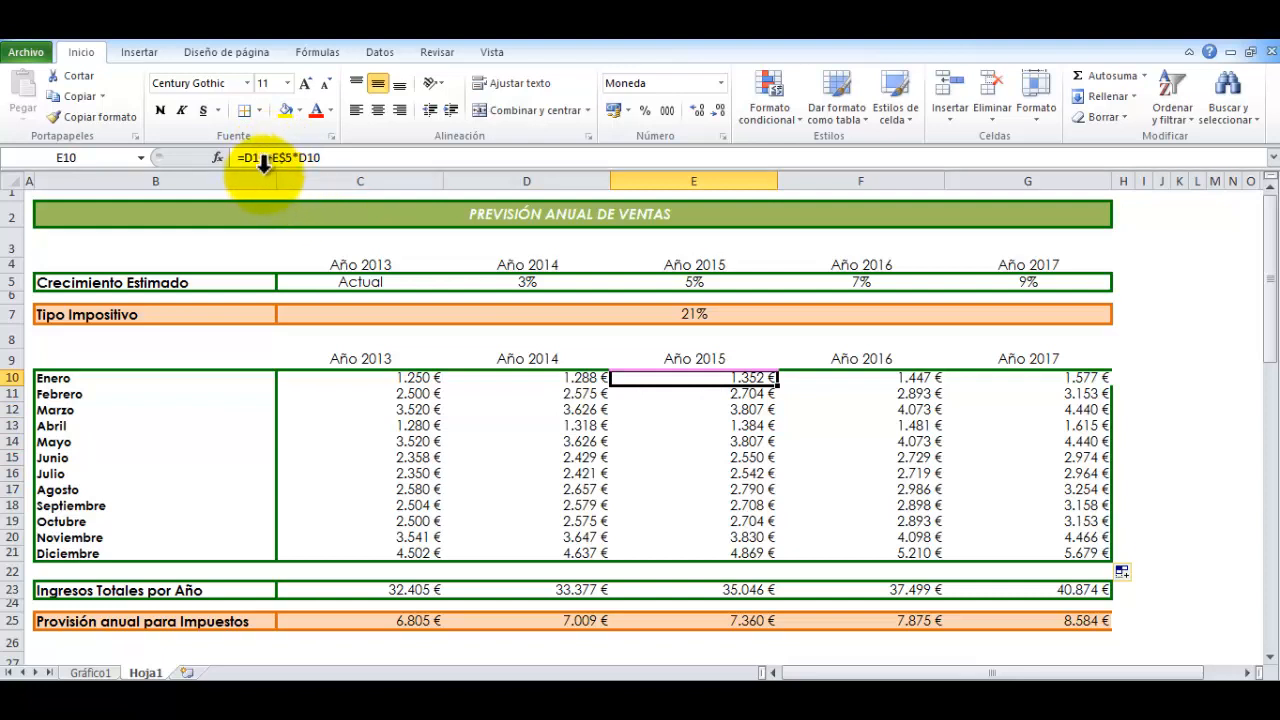
key("Down")
key("Down")
key("Down")
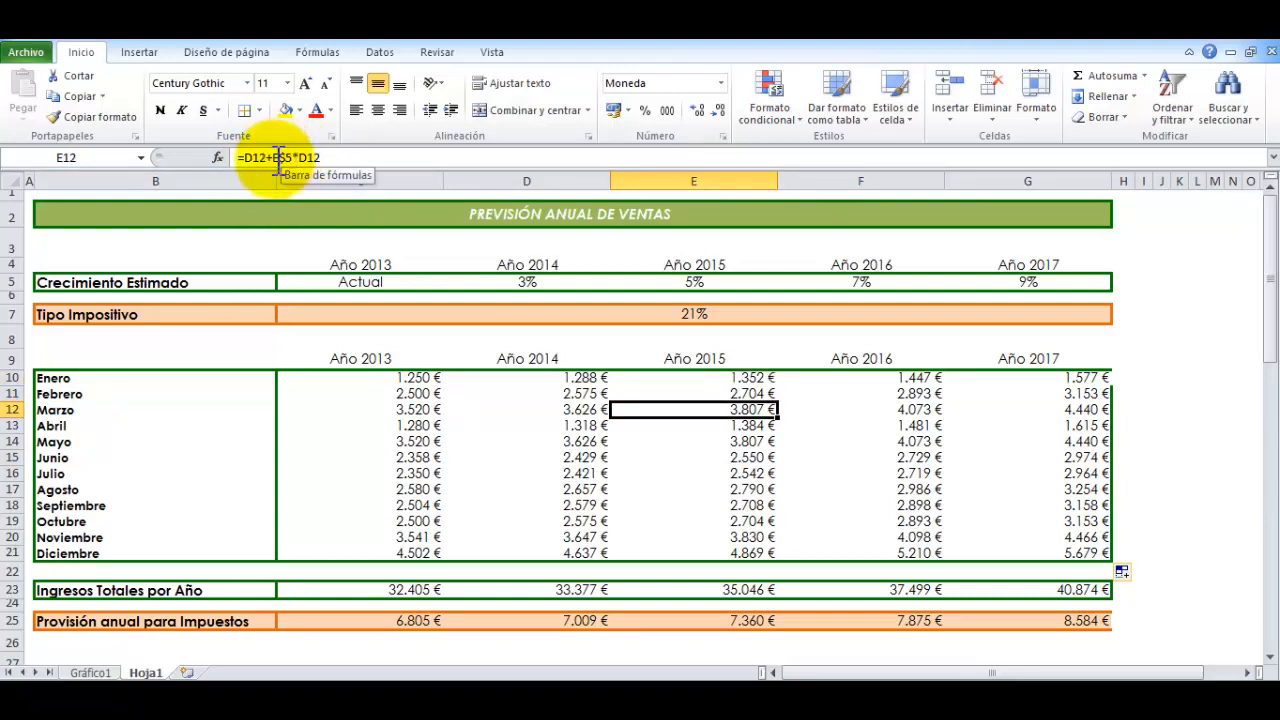
key("Down")
key("Down")
key("Down")
key("Down")
key("Down")
key("Down")
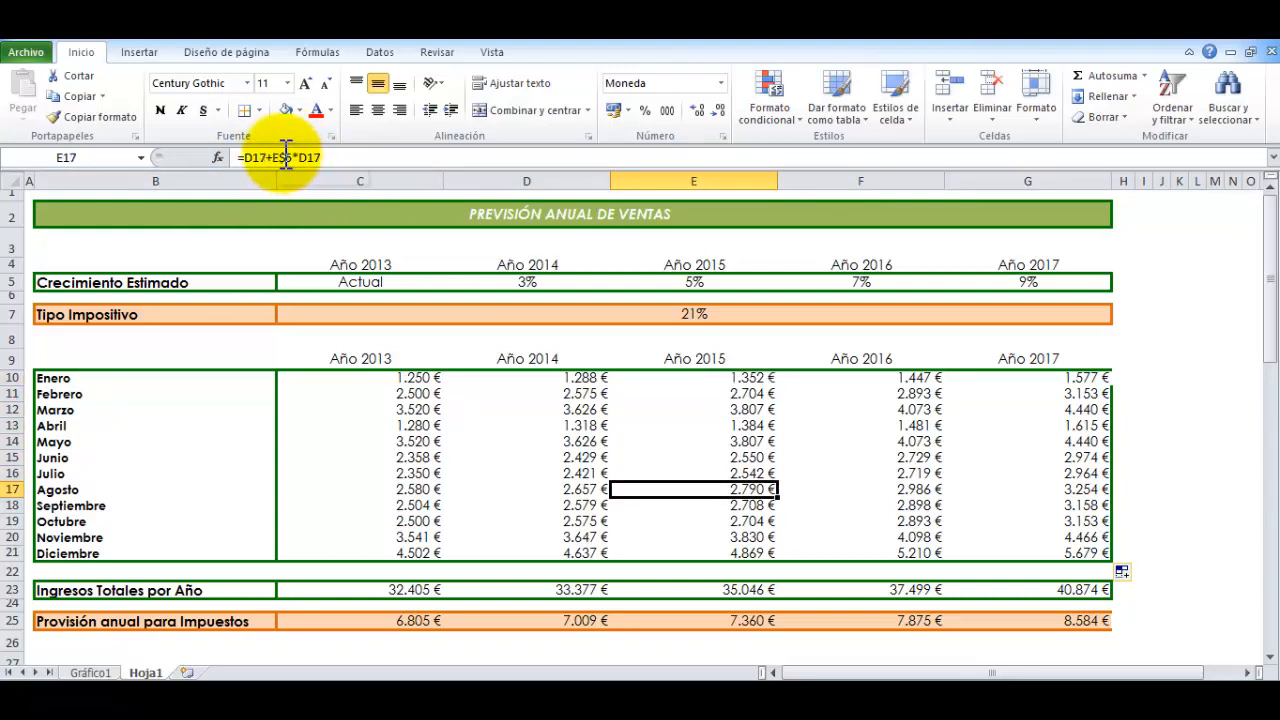
Check the row-fixed growth-rate reference in the 2016 formulas from F10 to F15
left_click(836, 381)
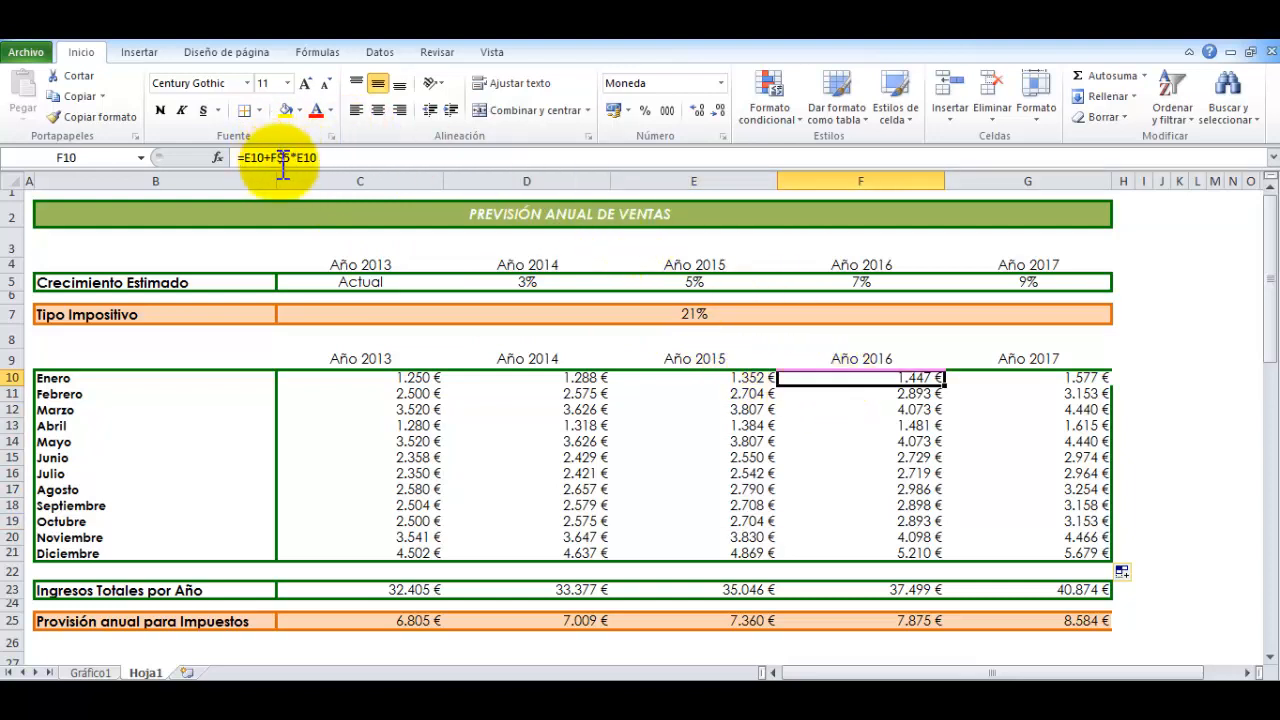
key("Down")
key("Down")
key("Down")
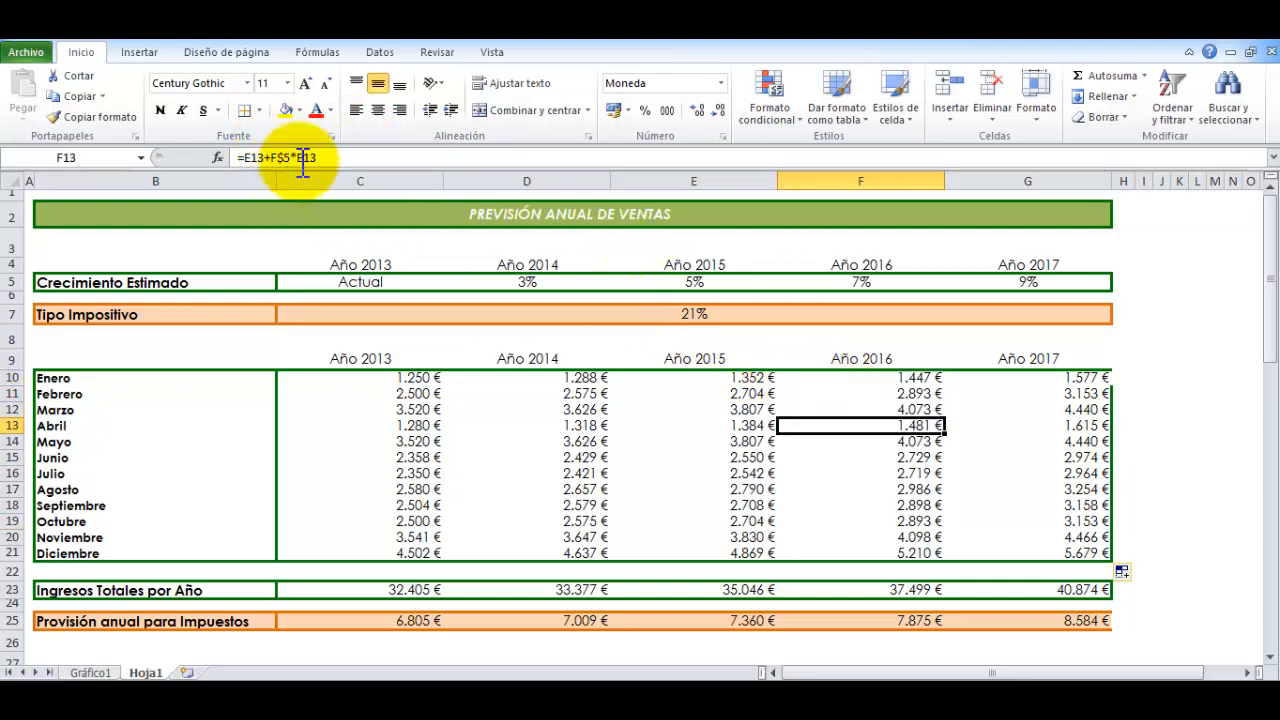
key("Down")
key("Down")
key("Down")
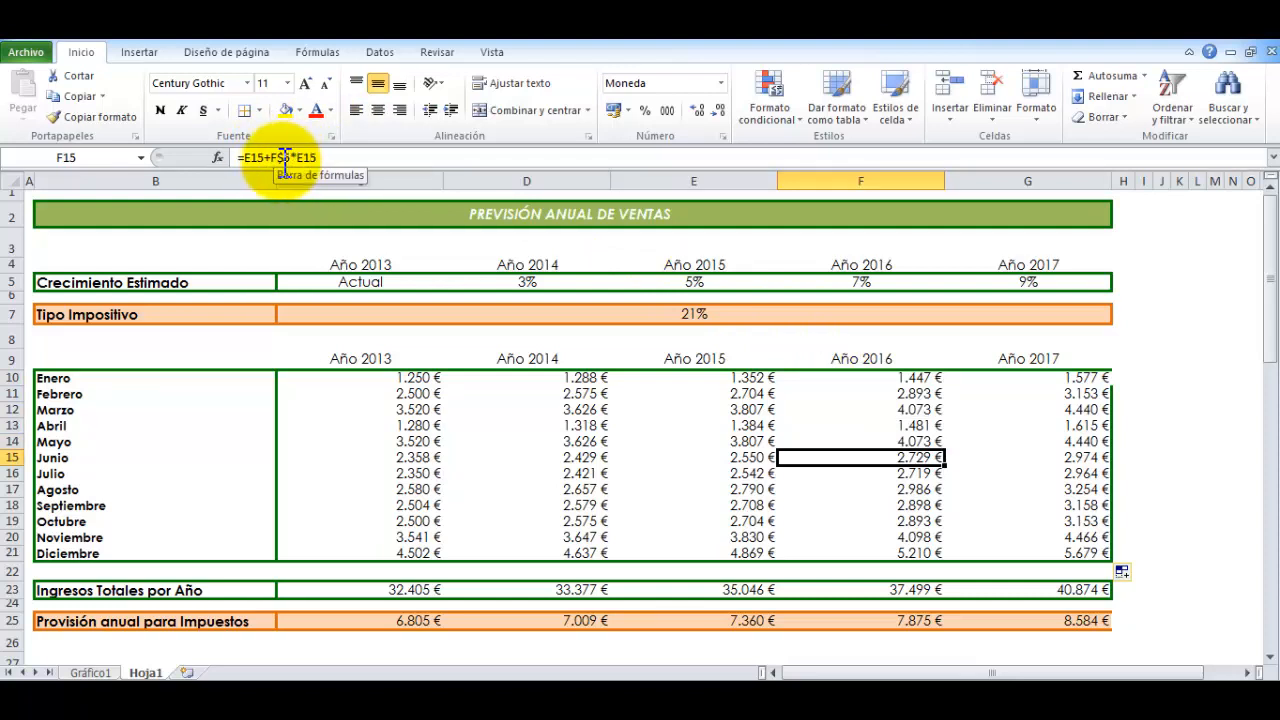
Check the row-fixed growth-rate reference in the 2017 formulas from G10 to G16
left_click(1000, 380)
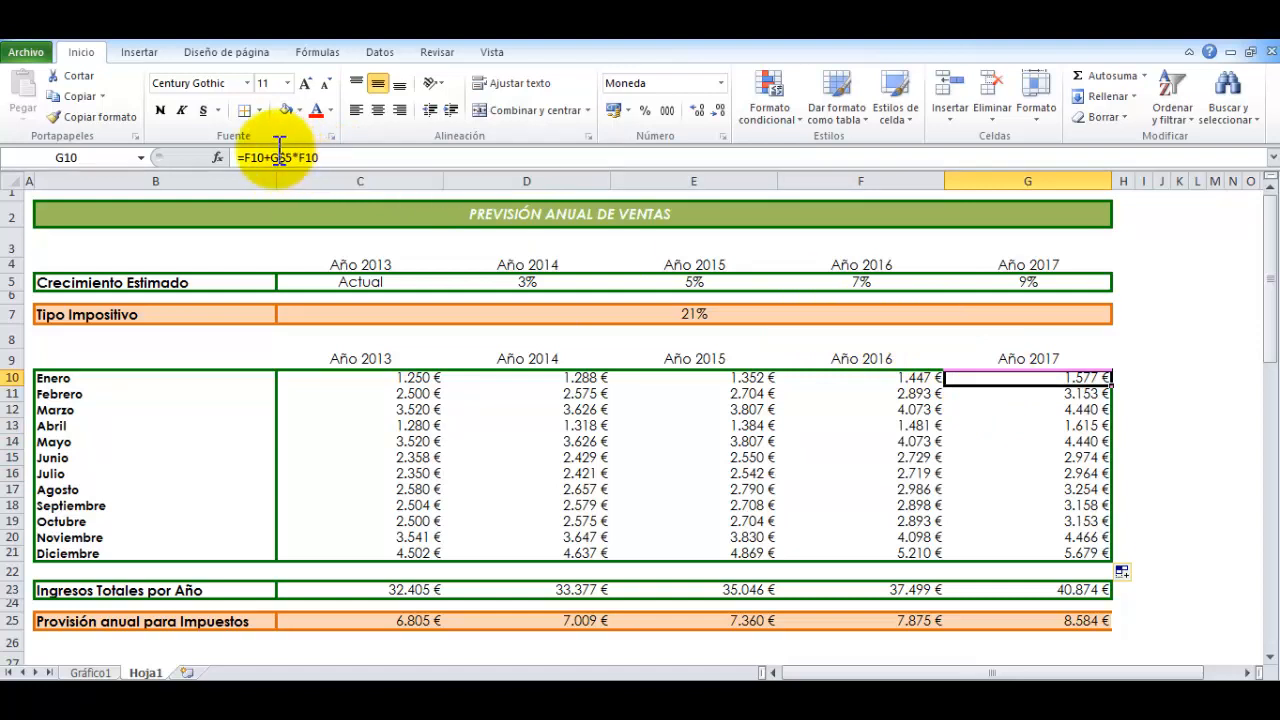
key("Down")
key("Down")
key("Down")
key("Down")
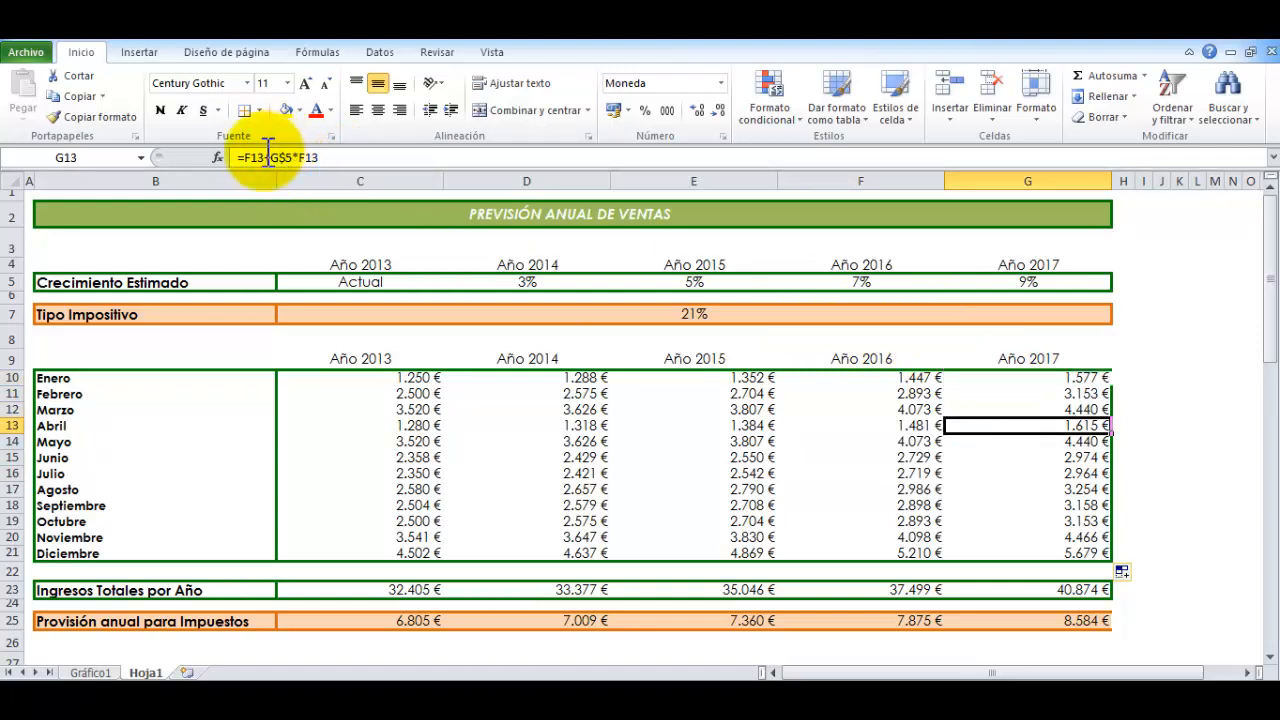
key("Down")
key("Down")
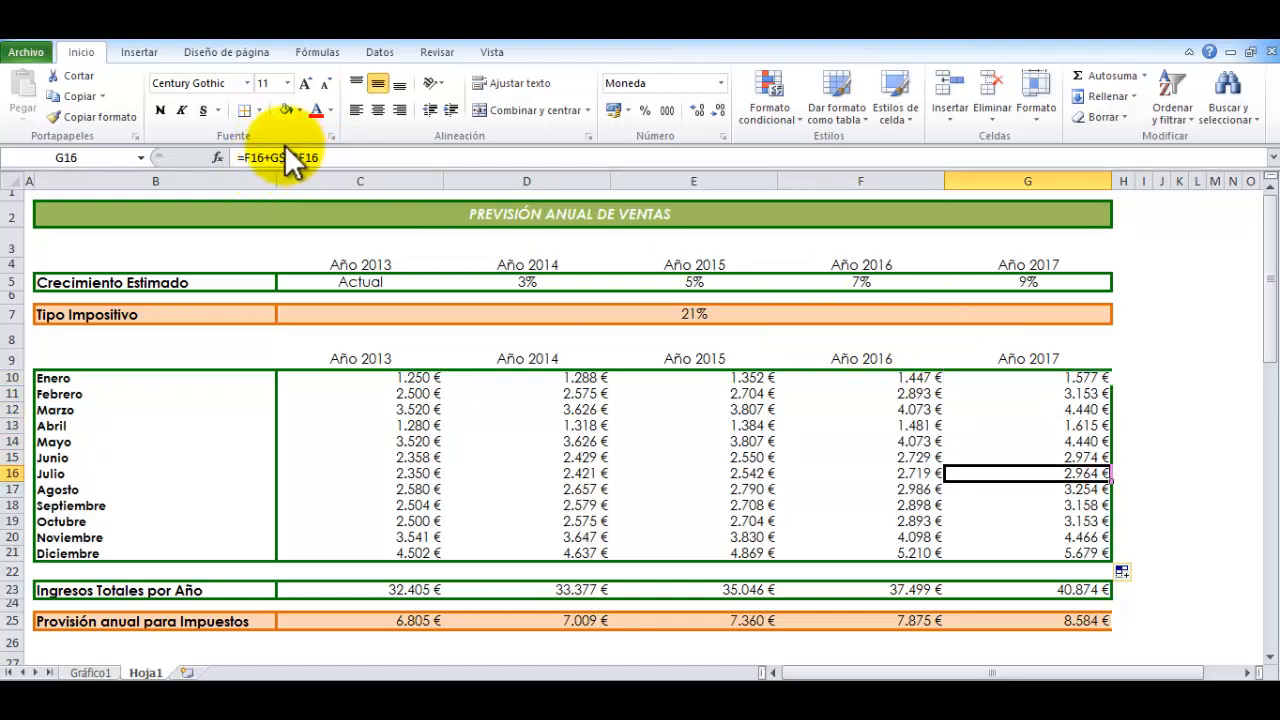